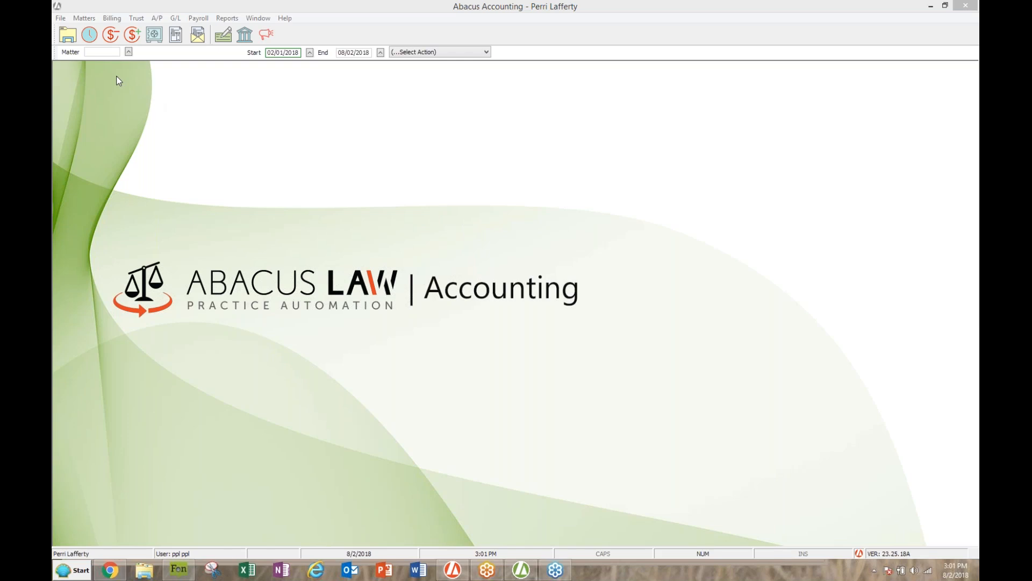
{"action": "left_click", "coordinate": [110, 20]}
{"action": "left_click", "coordinate": [111, 19]}
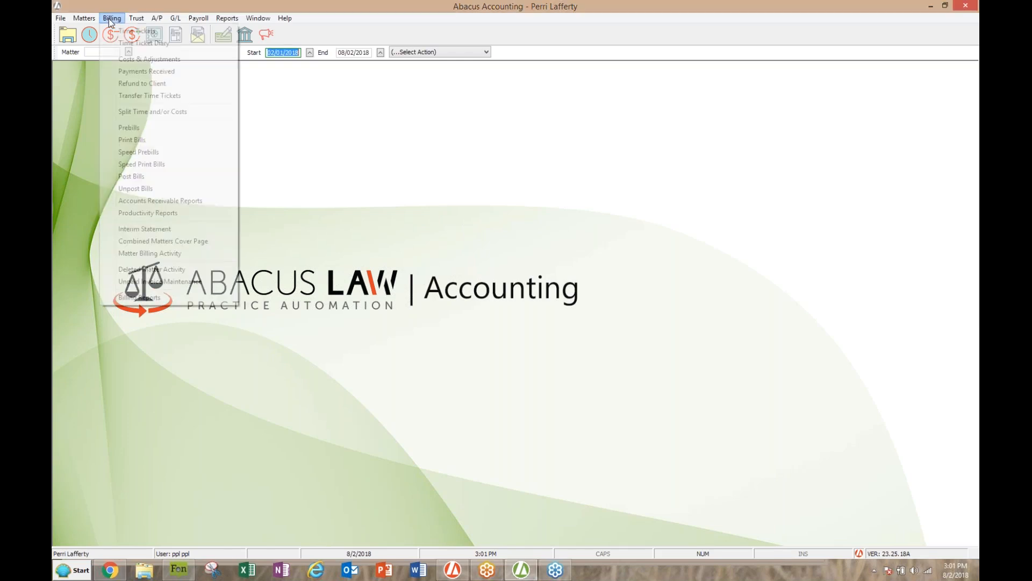
{"action": "left_click", "coordinate": [67, 68]}
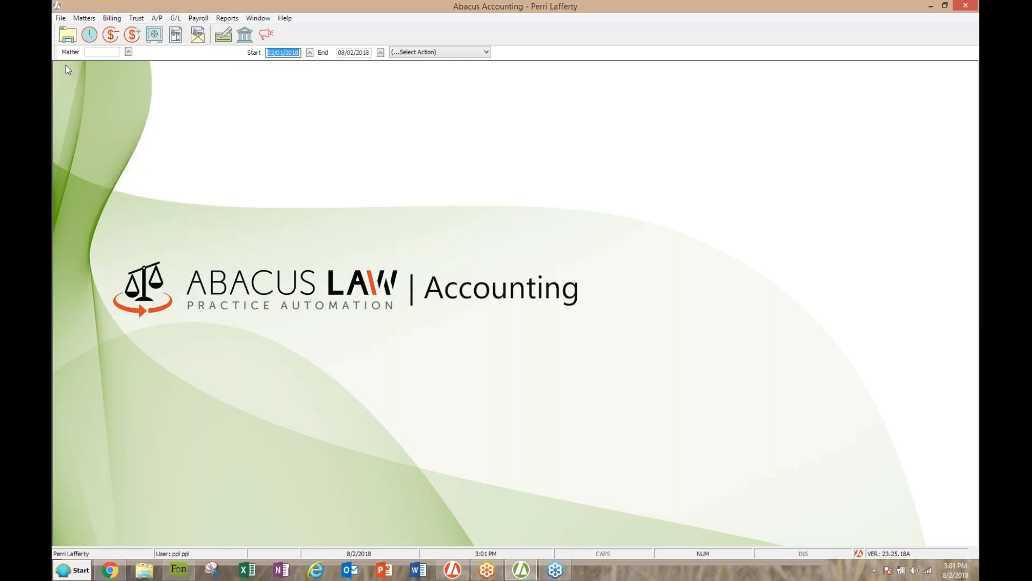
Search the matters for "flat fee" and open the Flat Fee Schedule matter for editing.
{"action": "left_click", "coordinate": [77, 19]}
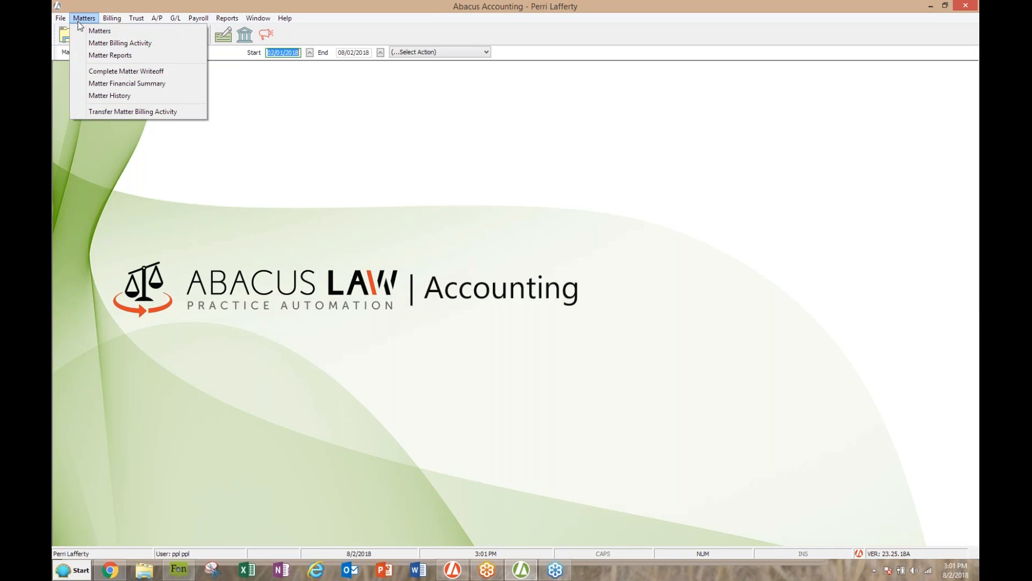
{"action": "left_click", "coordinate": [100, 30]}
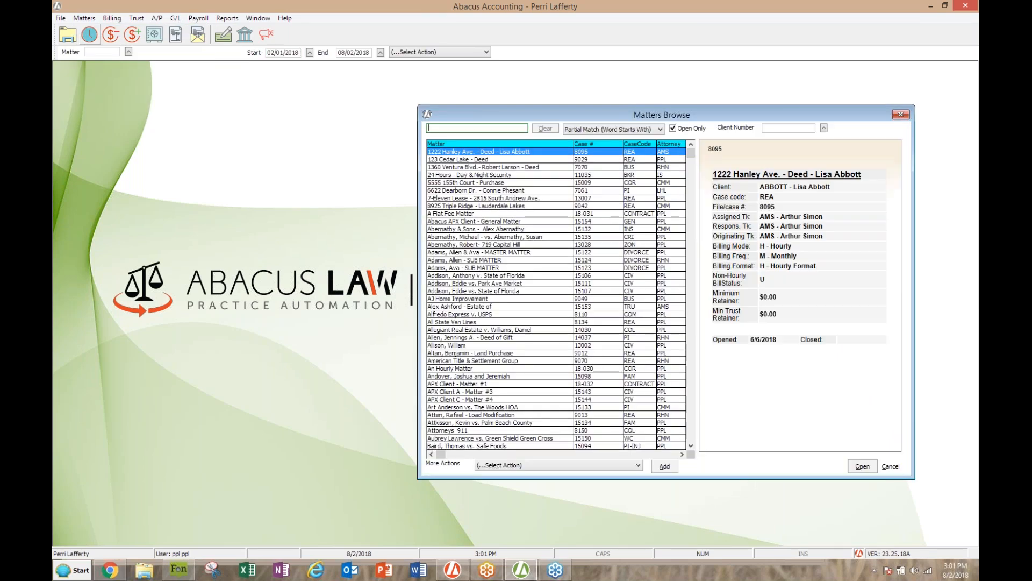
{"action": "type", "text": "f"}
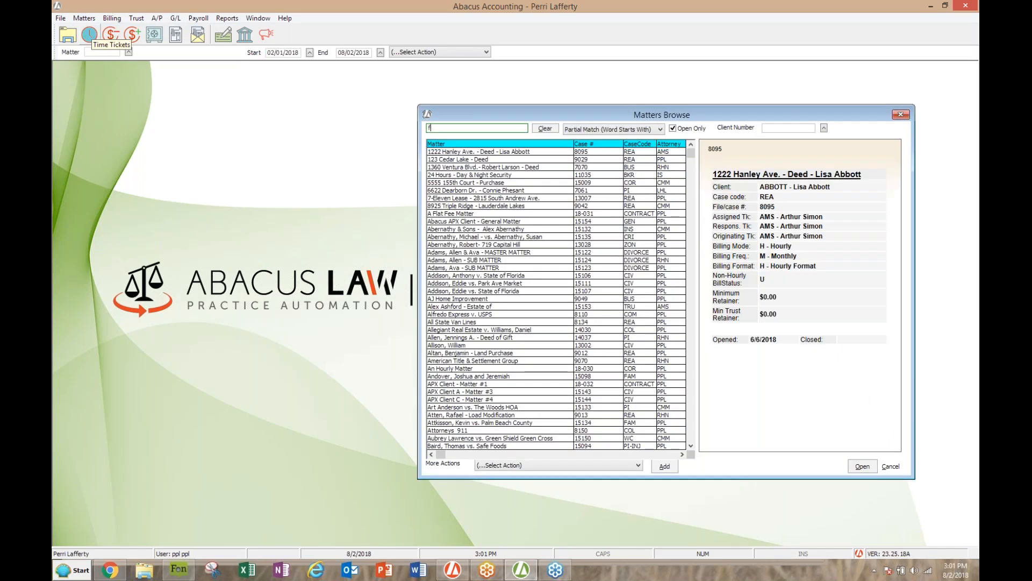
{"action": "type", "text": "lat fee"}
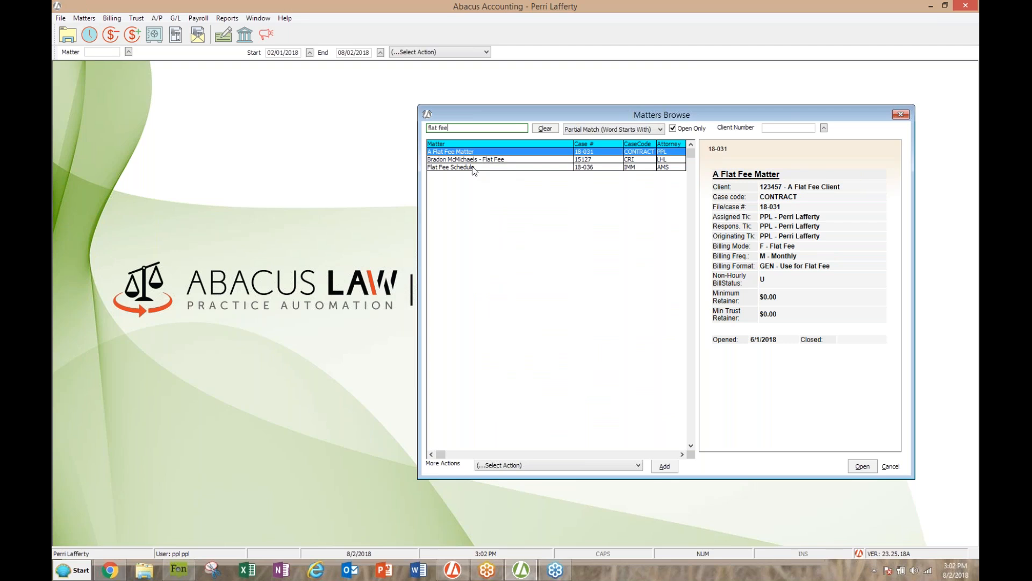
{"action": "left_click", "coordinate": [432, 167]}
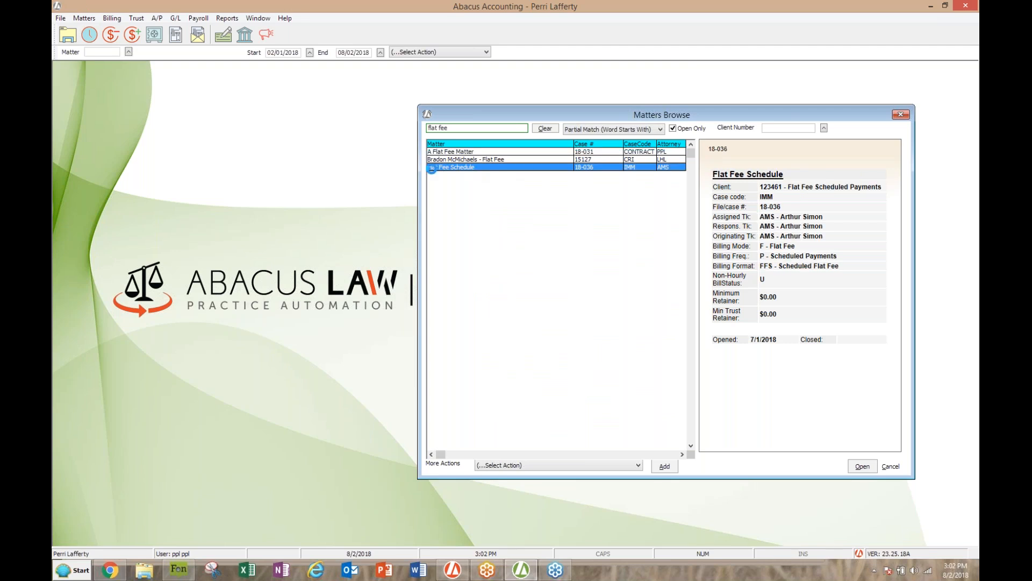
{"action": "double_click", "coordinate": [431, 167]}
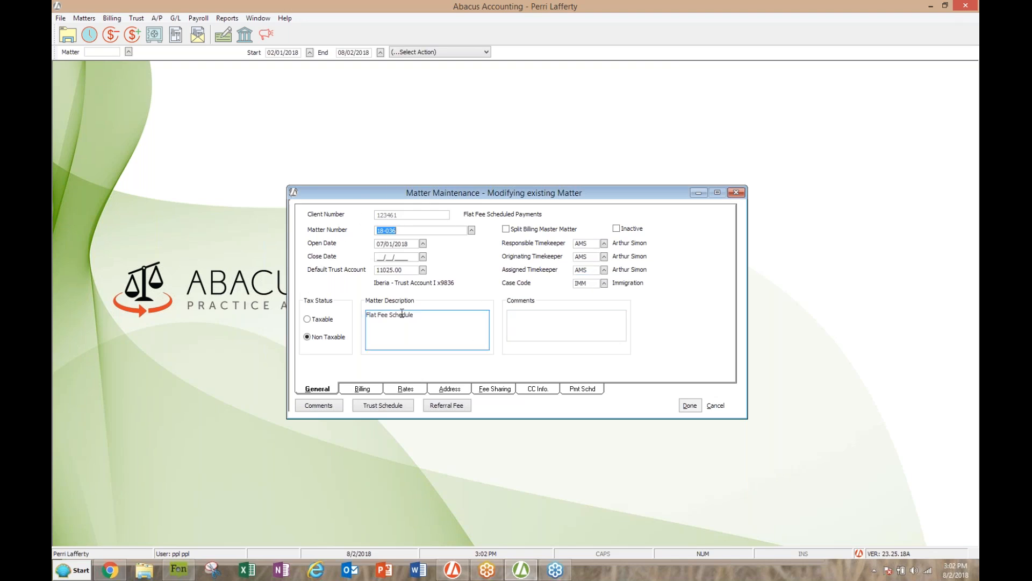
Give the matter the FFS - Scheduled Flat Fee billing format, with Flat Fee billing mode and Payment Schedule frequency.
{"action": "left_click", "coordinate": [365, 389]}
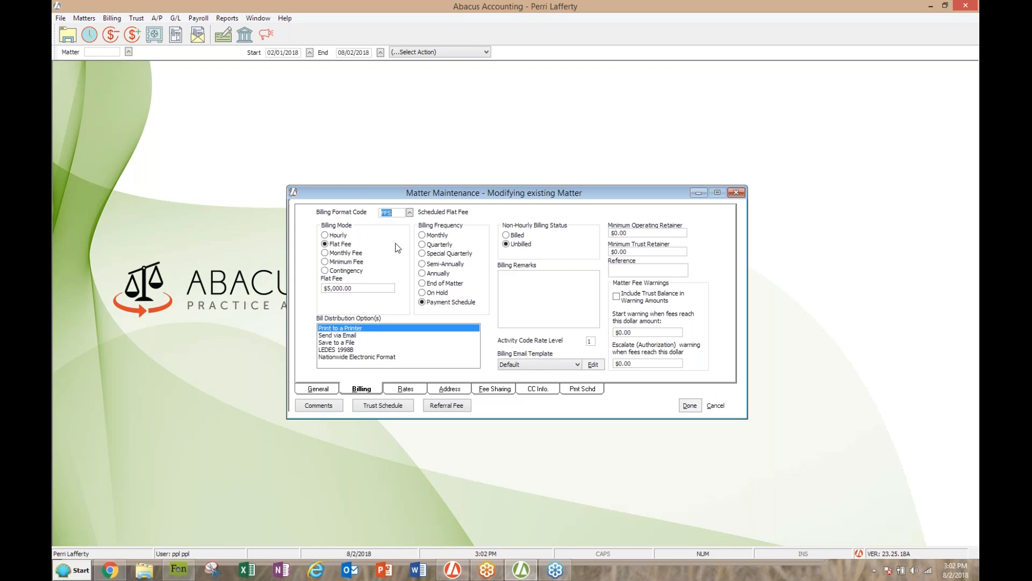
{"action": "left_click", "coordinate": [410, 212]}
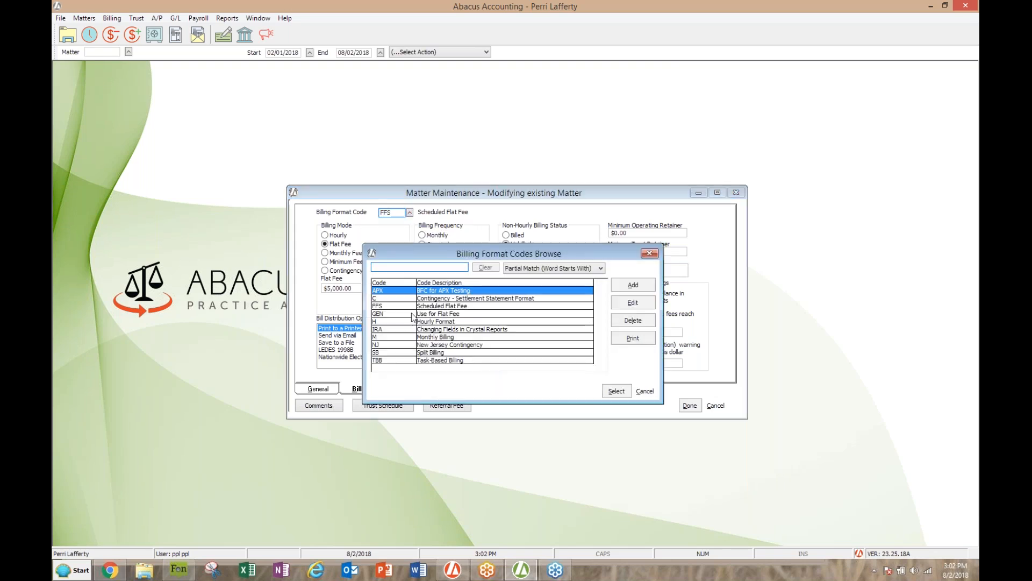
{"action": "left_click", "coordinate": [425, 308]}
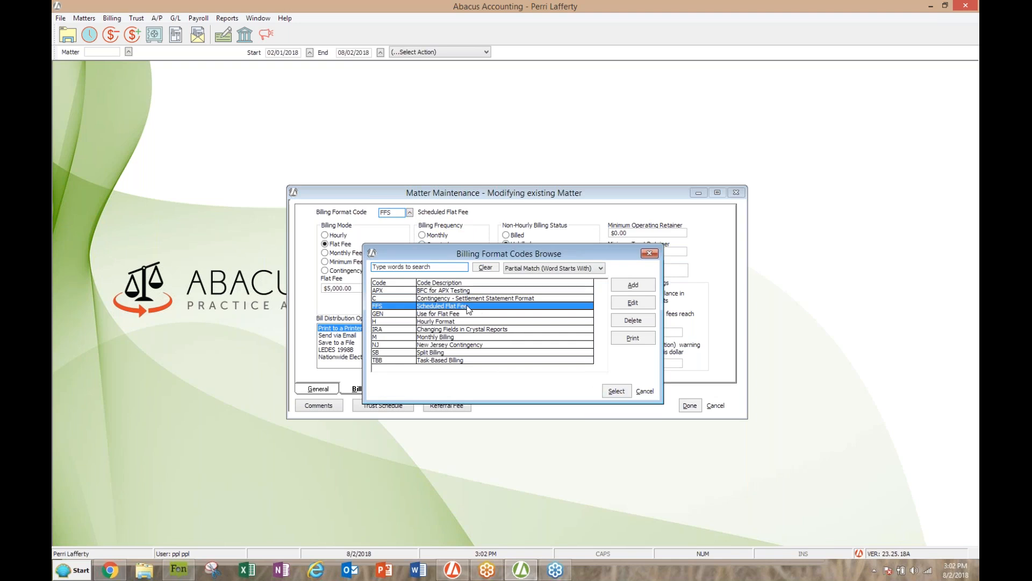
{"action": "left_click", "coordinate": [616, 391]}
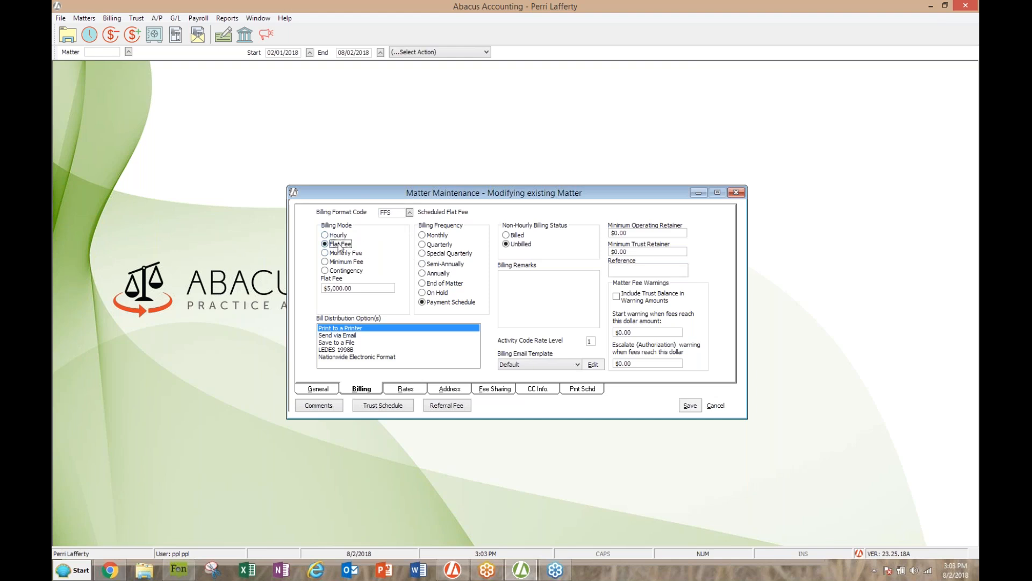
{"action": "left_click", "coordinate": [340, 290]}
{"action": "left_click", "coordinate": [422, 303]}
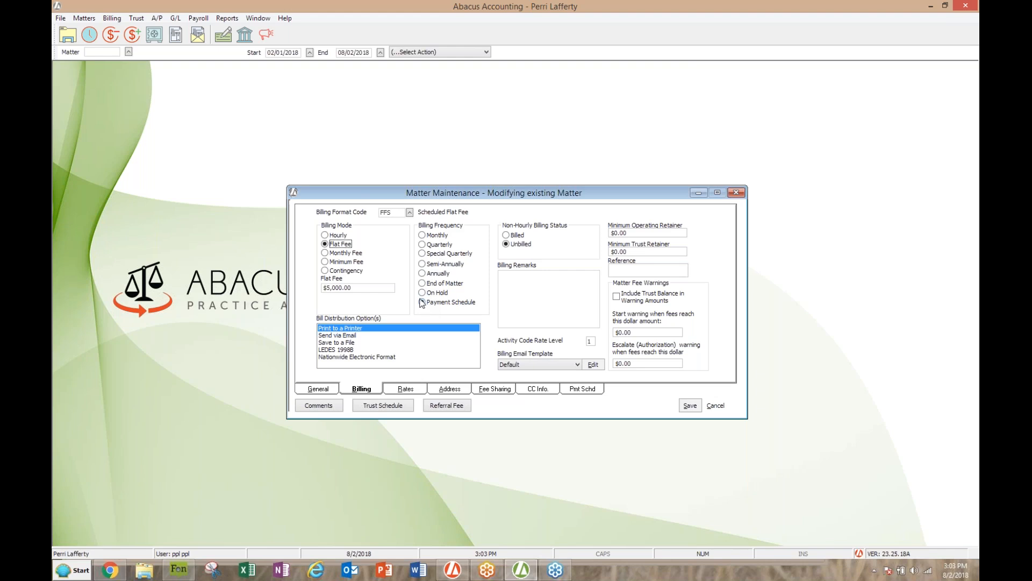
Switch the billing frequency to Monthly and back to Payment Schedule, and dismiss the NetSuite login window.
{"action": "left_click", "coordinate": [424, 245]}
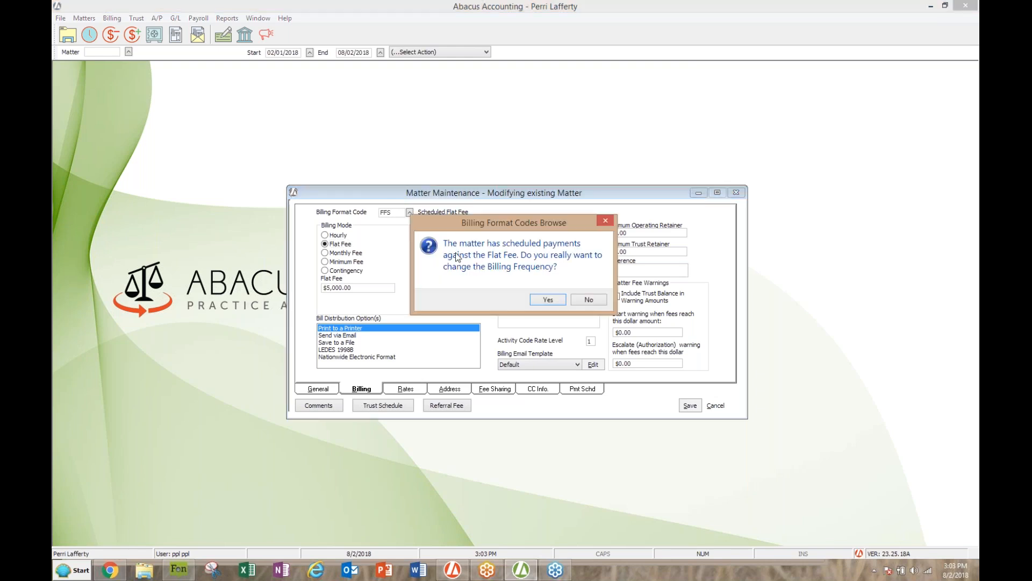
{"action": "left_click", "coordinate": [549, 299]}
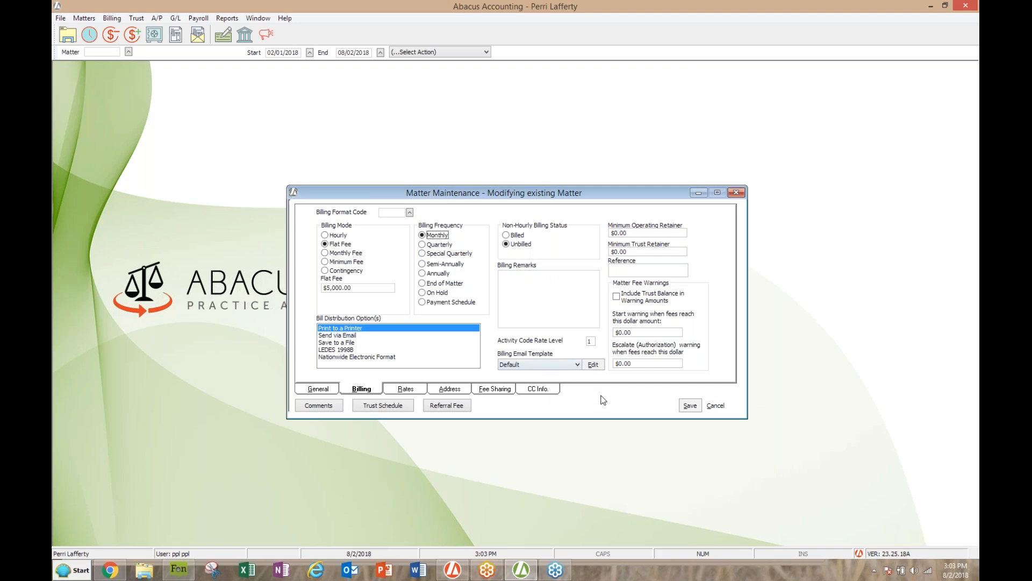
{"action": "left_click", "coordinate": [422, 303]}
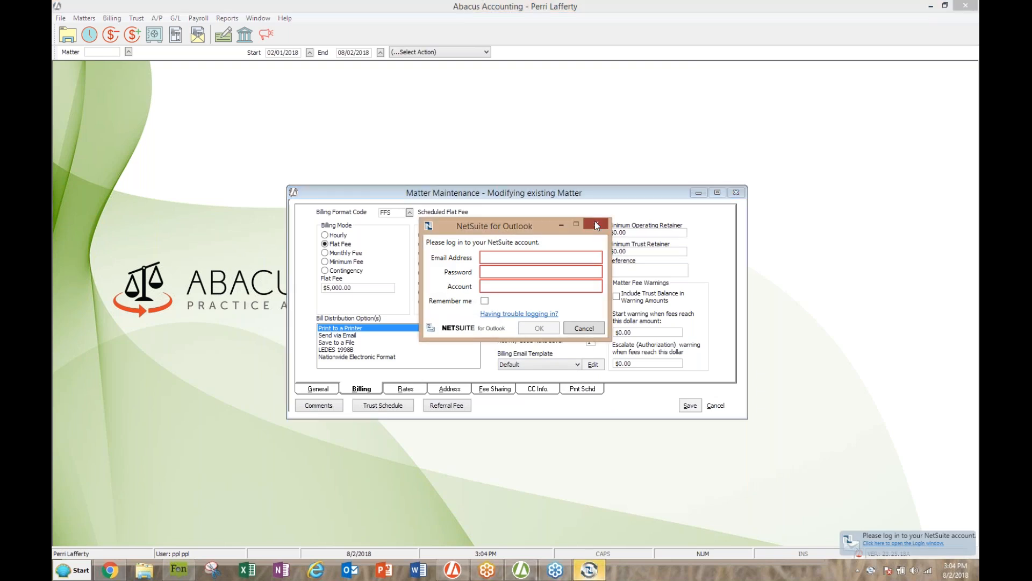
{"action": "left_click", "coordinate": [587, 364]}
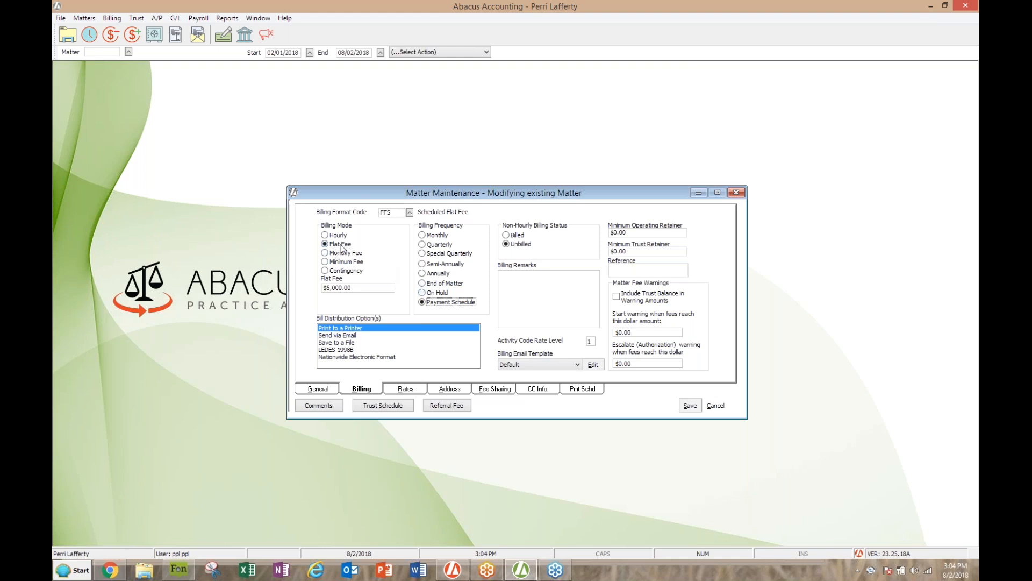
Set the billing format code to GEN - Use for Flat Fee and change the billing mode to Monthly Fee.
{"action": "left_click", "coordinate": [358, 288]}
{"action": "left_click", "coordinate": [392, 213]}
{"action": "left_click", "coordinate": [410, 211]}
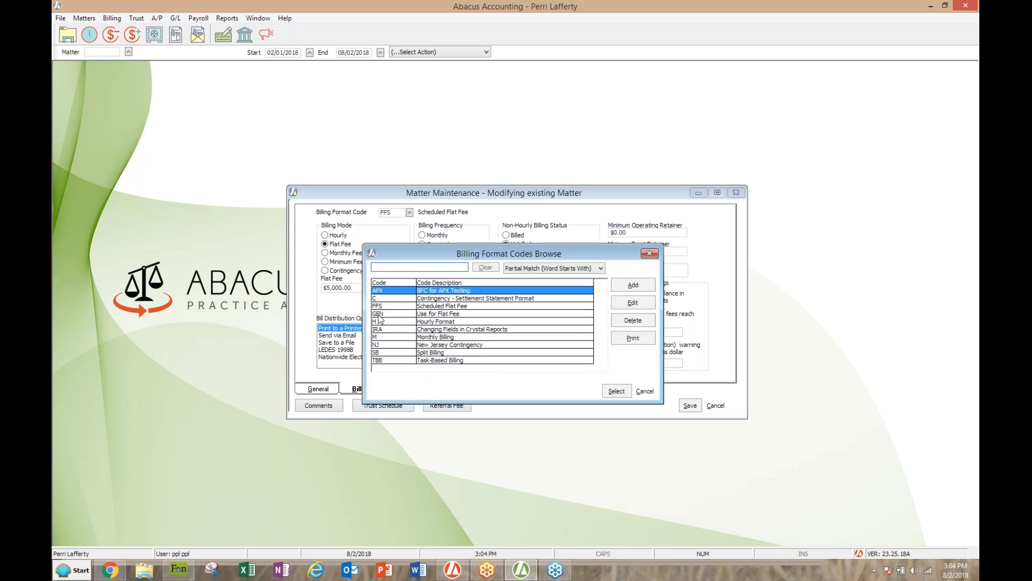
{"action": "double_click", "coordinate": [434, 314]}
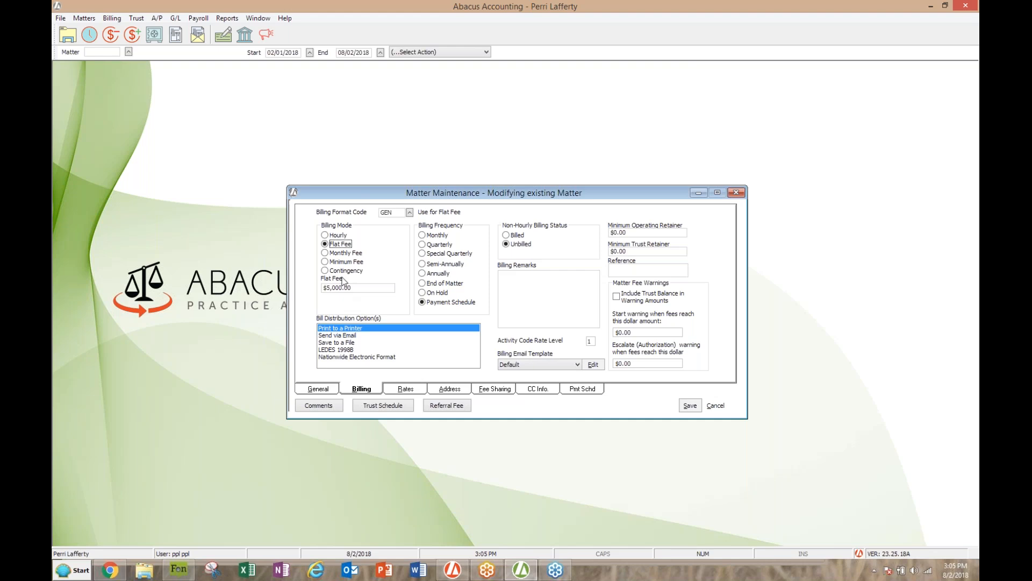
{"action": "left_click", "coordinate": [325, 253]}
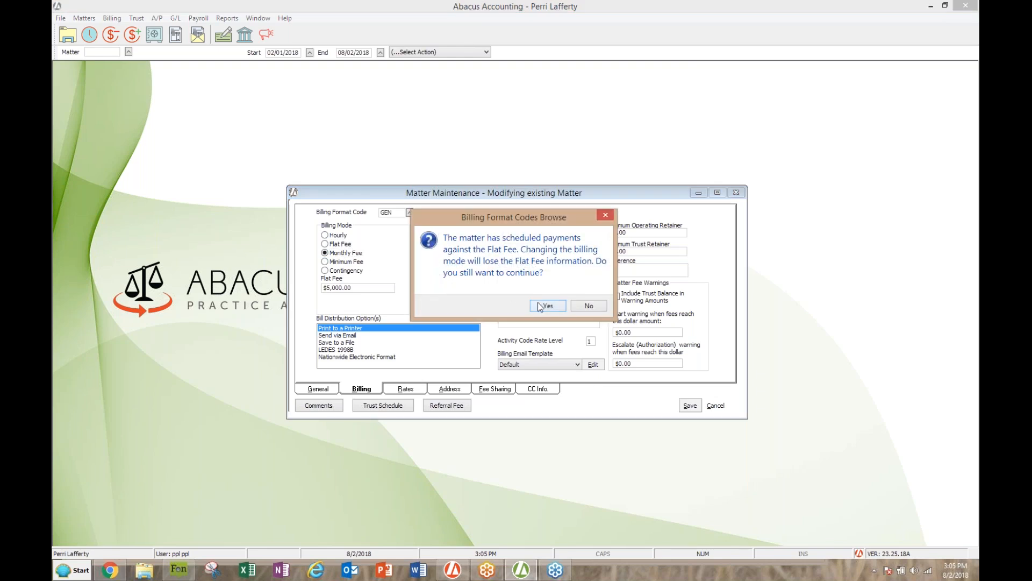
{"action": "left_click", "coordinate": [547, 305]}
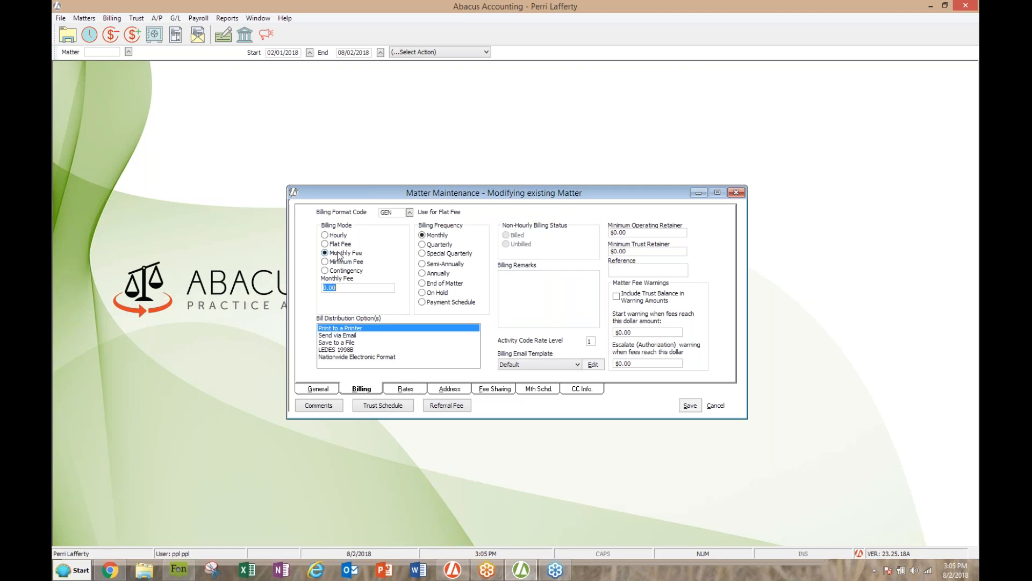
Add two billings to the matter's monthly schedule, $500.00 for the first and $200.00 for the second.
{"action": "left_click", "coordinate": [534, 391]}
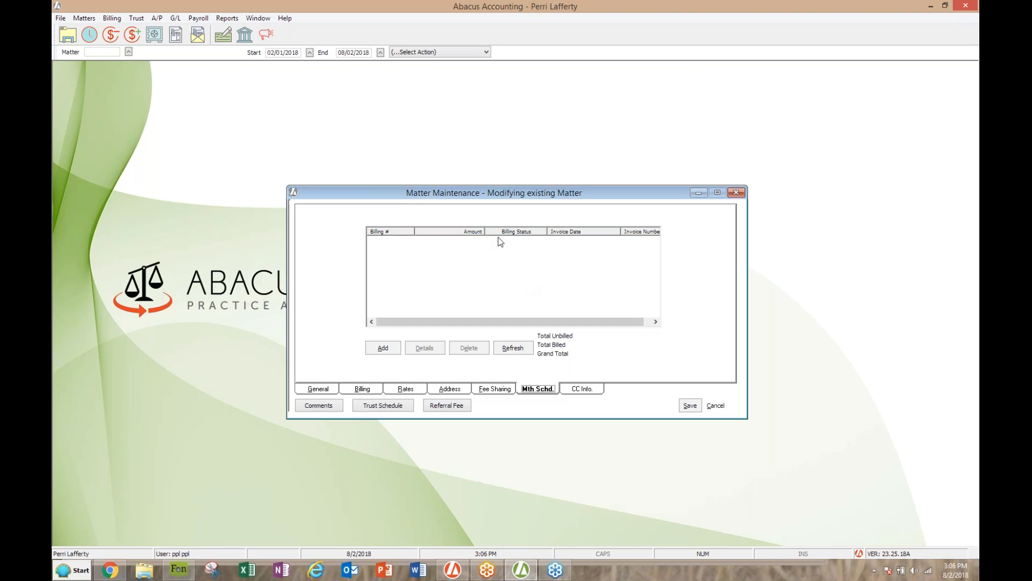
{"action": "left_click", "coordinate": [382, 348]}
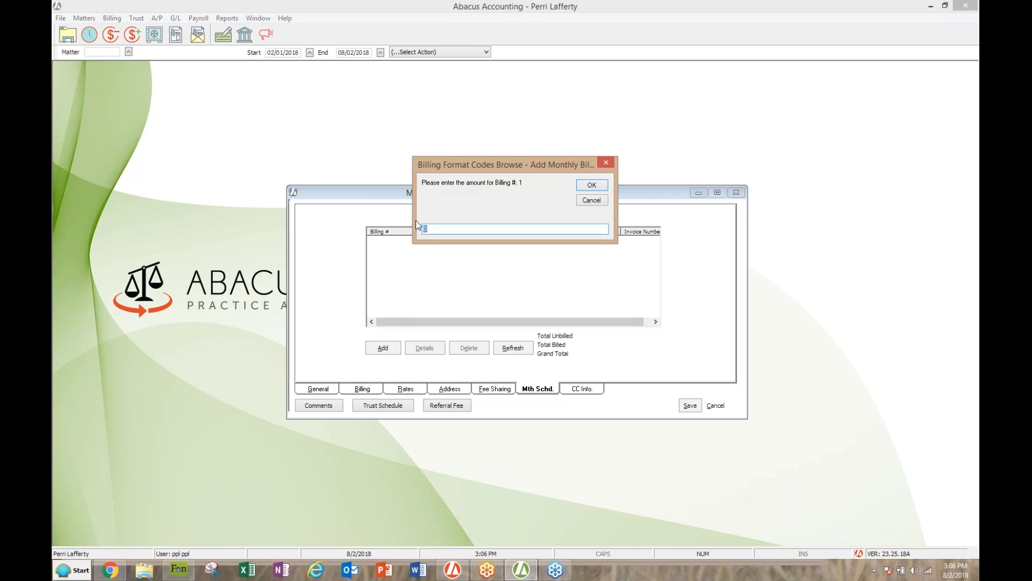
{"action": "type", "text": "500.00"}
{"action": "left_click", "coordinate": [591, 185]}
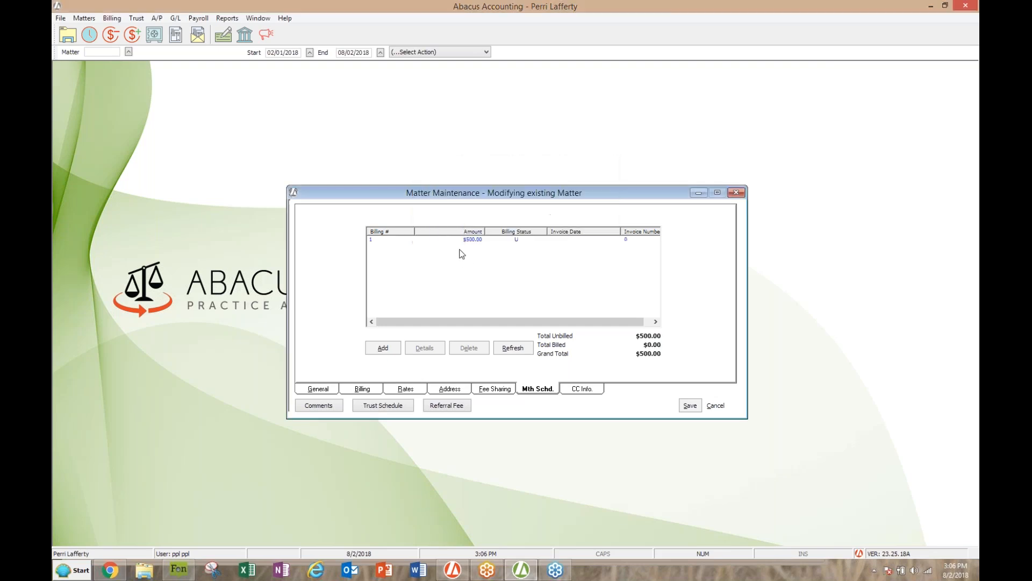
{"action": "left_click", "coordinate": [384, 350]}
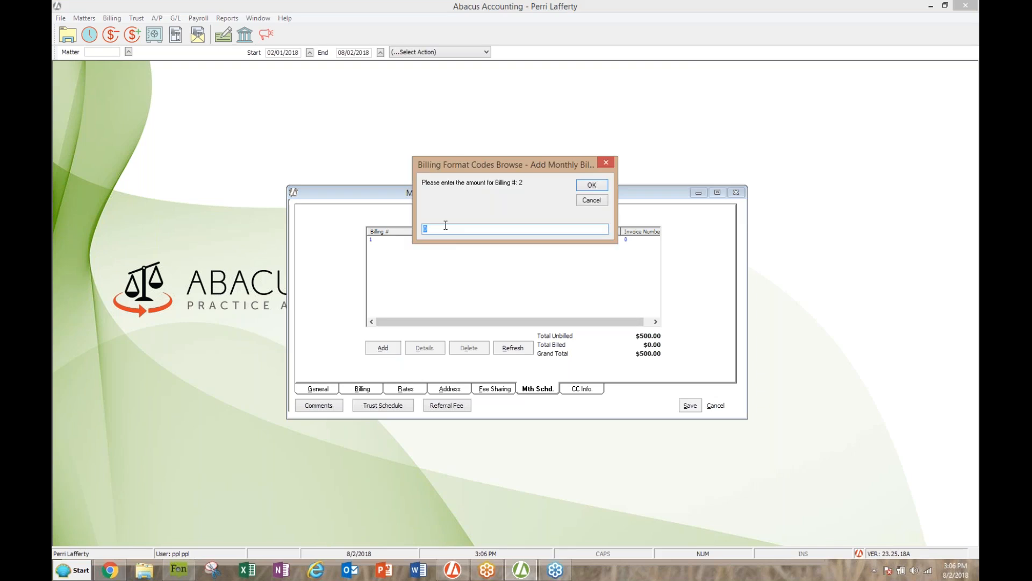
{"action": "type", "text": "200.00"}
{"action": "left_click", "coordinate": [590, 187]}
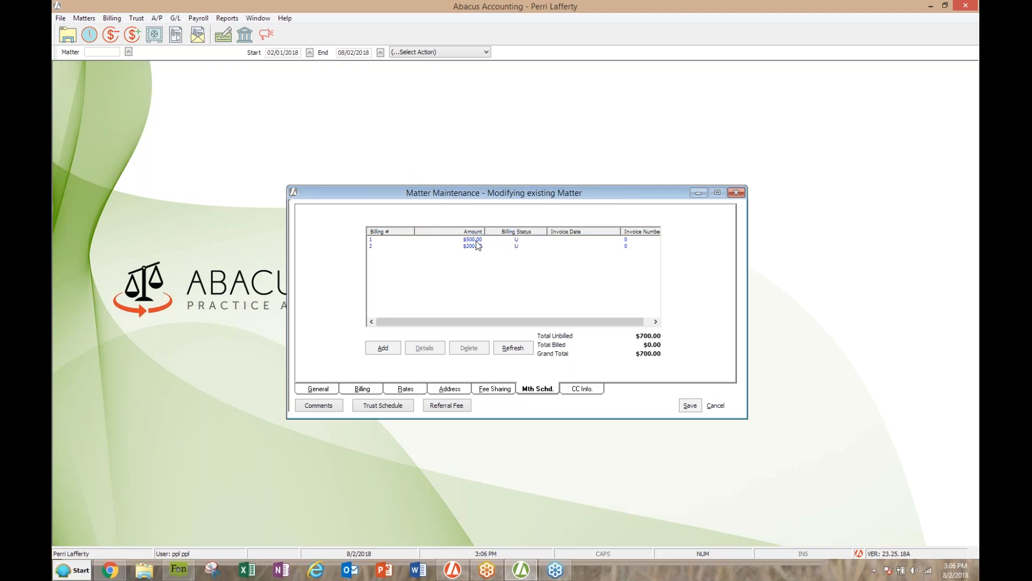
Set the matter's billing to format FFS - Scheduled Flat Fee, Flat Fee mode with $5,000.00, and Payment Schedule frequency.
{"action": "left_click", "coordinate": [369, 388]}
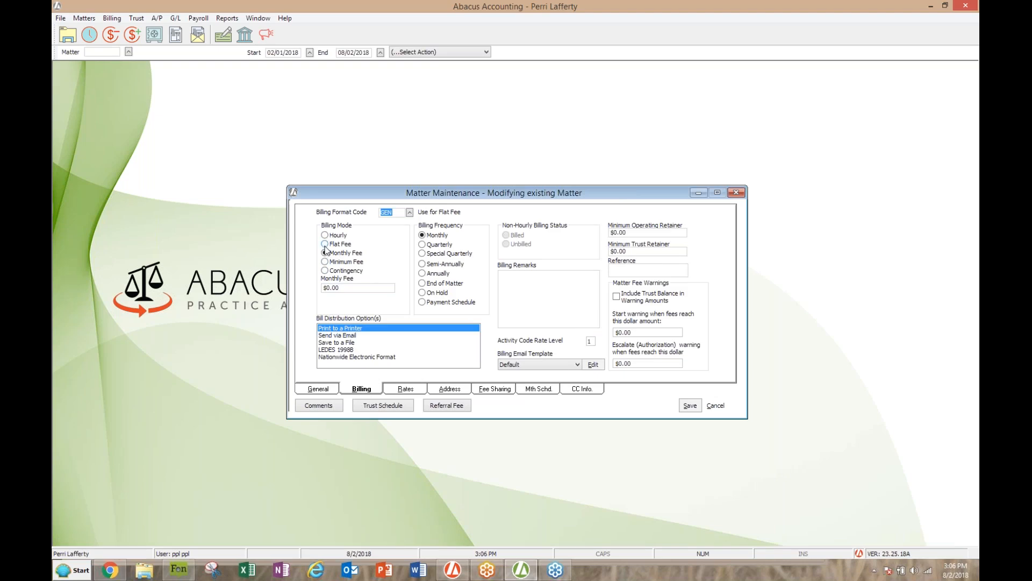
{"action": "left_click", "coordinate": [410, 211]}
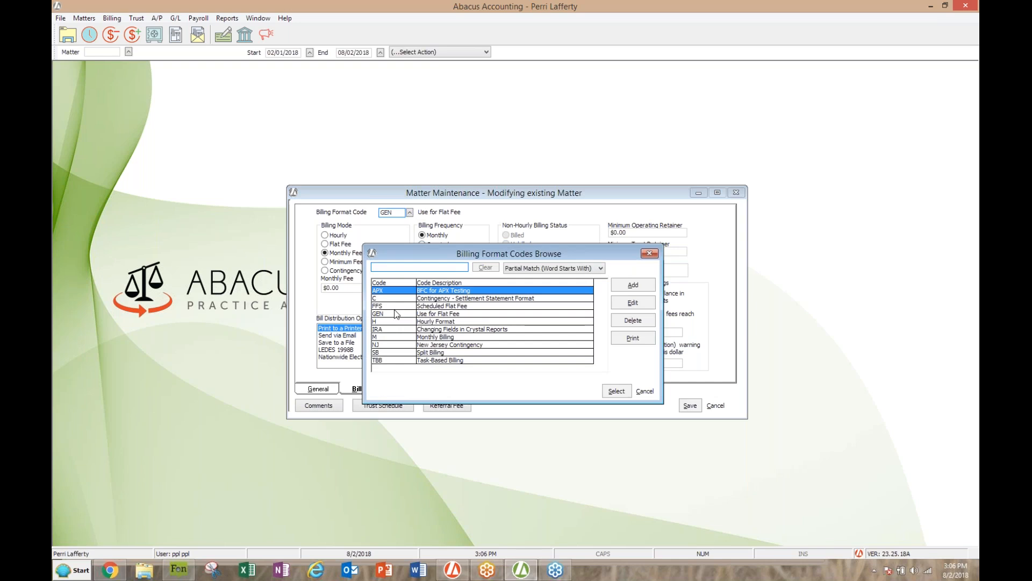
{"action": "double_click", "coordinate": [432, 306]}
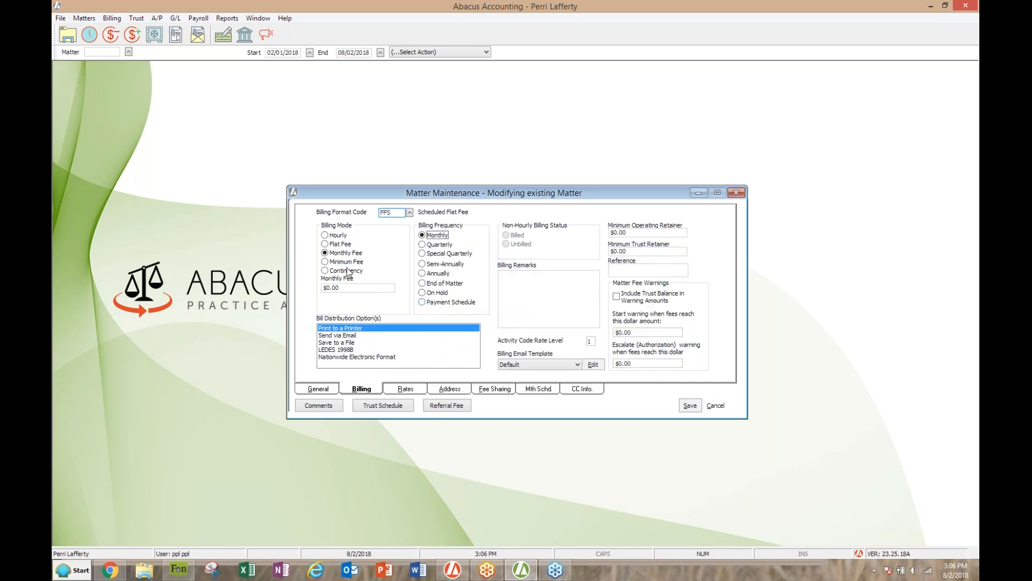
{"action": "left_click", "coordinate": [326, 244]}
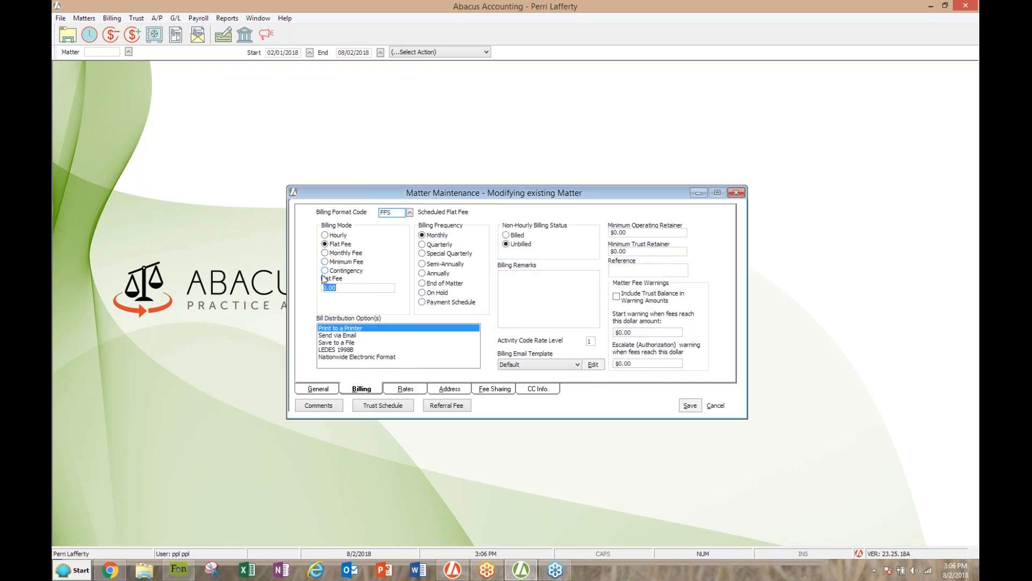
{"action": "type", "text": "5000.00"}
{"action": "left_click", "coordinate": [422, 302]}
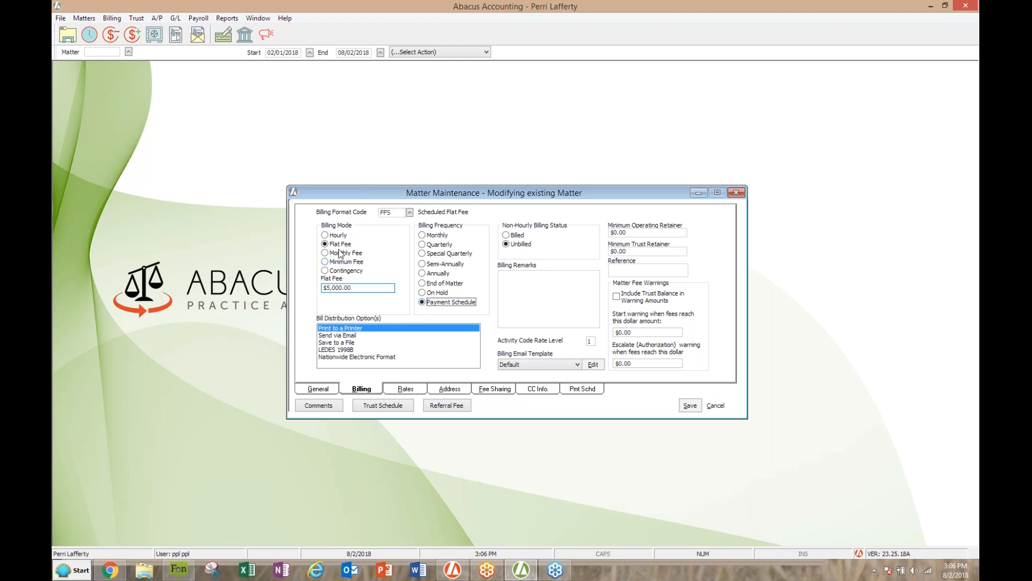
Set the matter's payment schedule to calculate by installment amount, with a first due date of 08/02/2018.
{"action": "left_click", "coordinate": [584, 389]}
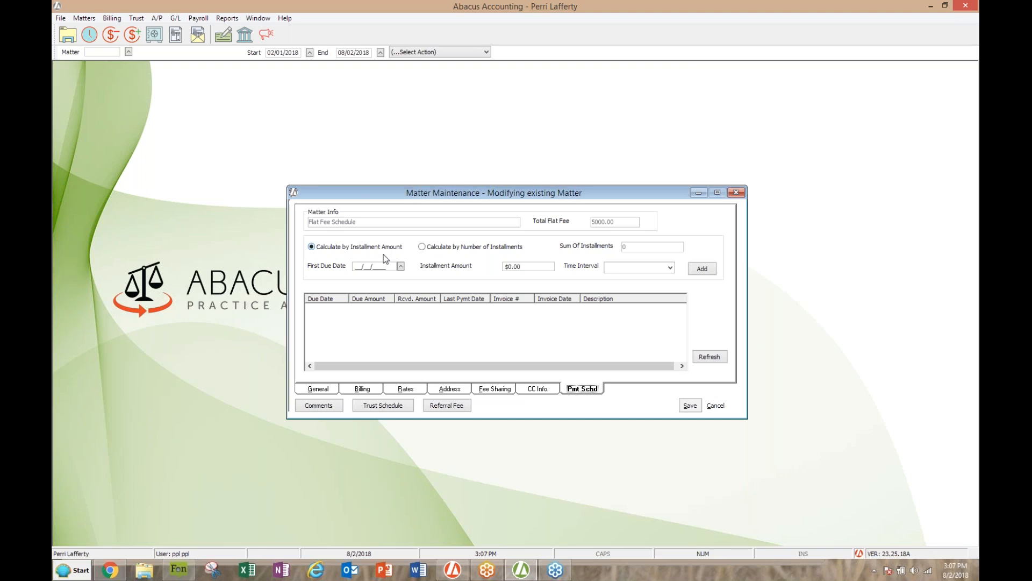
{"action": "left_click", "coordinate": [423, 247]}
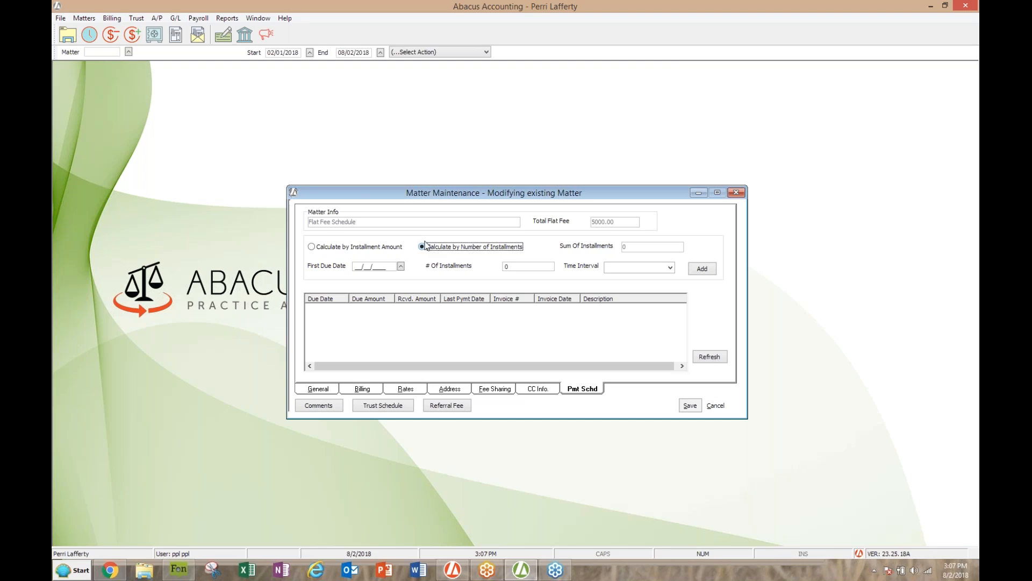
{"action": "left_click", "coordinate": [312, 248]}
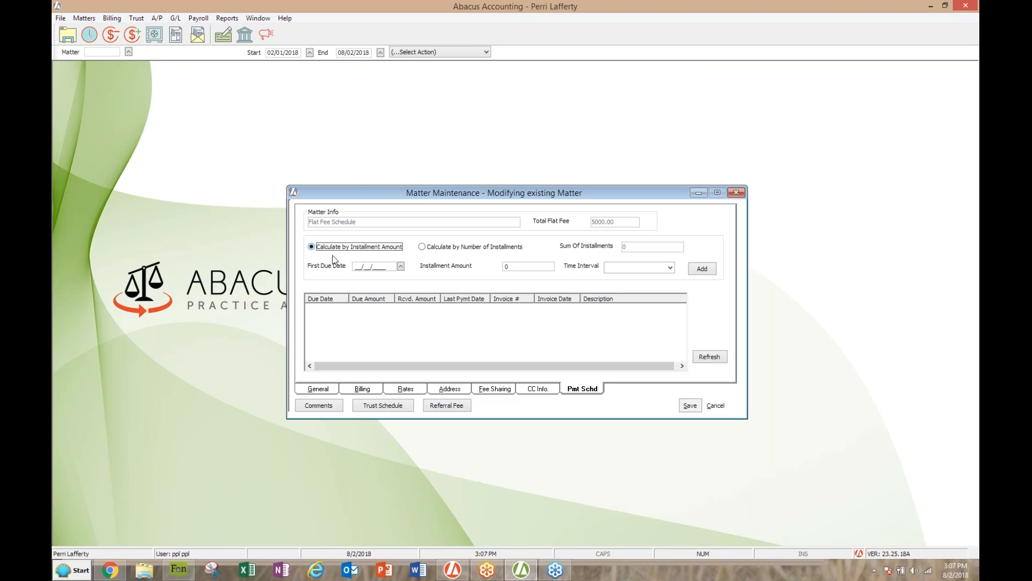
{"action": "left_click", "coordinate": [381, 266]}
{"action": "left_click", "coordinate": [401, 267]}
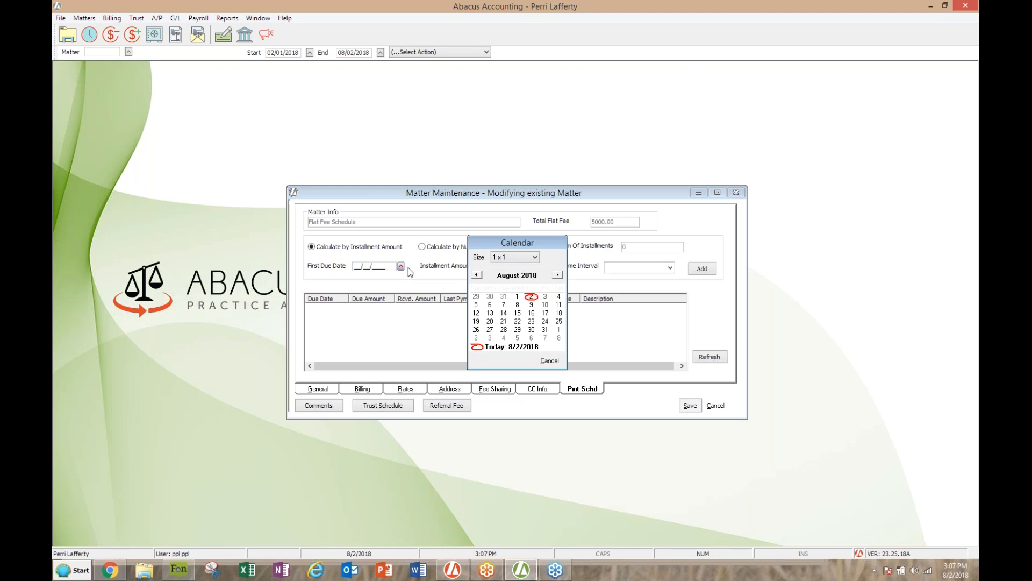
{"action": "left_click", "coordinate": [532, 298]}
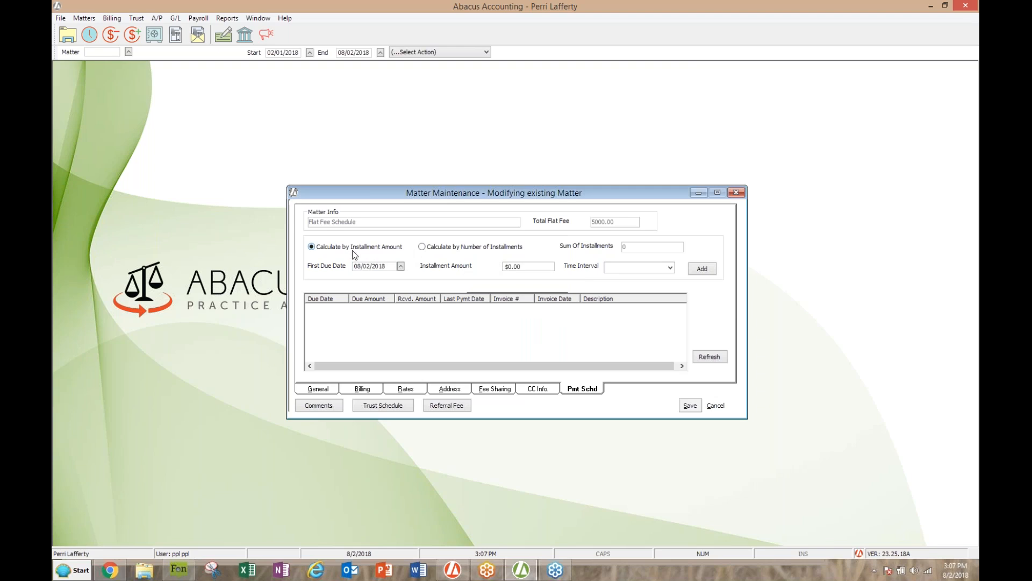
Set the installment amount to $1,000.00 with a Monthly time interval and add the installments to the schedule.
{"action": "left_click", "coordinate": [517, 267]}
{"action": "left_click", "coordinate": [526, 264]}
{"action": "key", "text": "BackSpace"}
{"action": "type", "text": "1000.00"}
{"action": "left_click", "coordinate": [671, 267]}
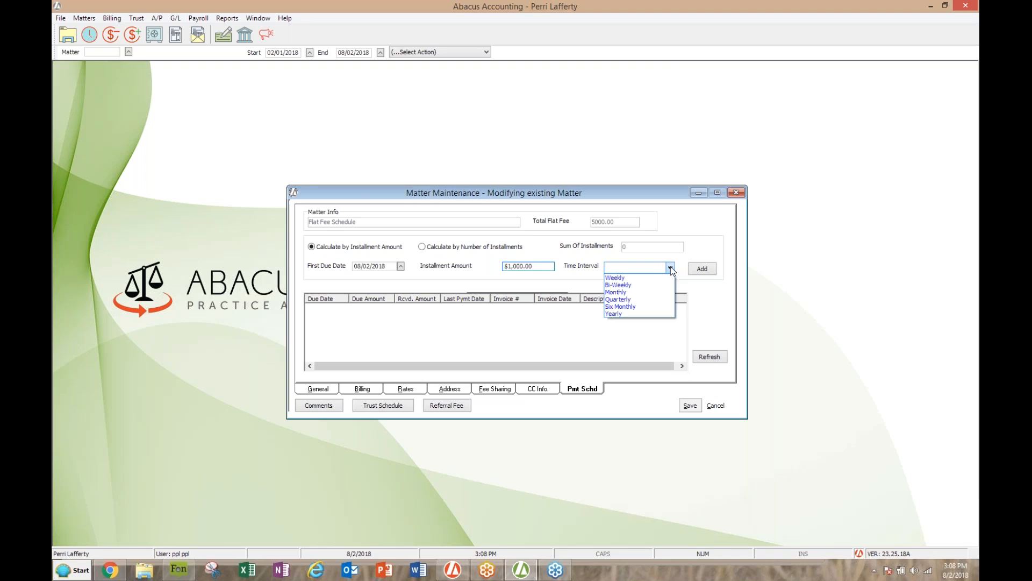
{"action": "left_click", "coordinate": [619, 292]}
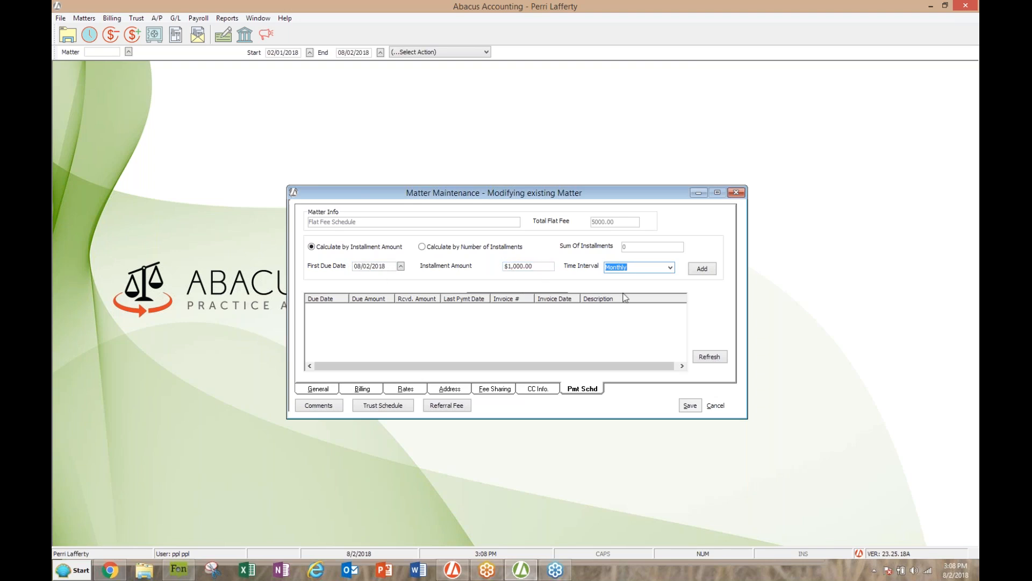
{"action": "left_click", "coordinate": [702, 269]}
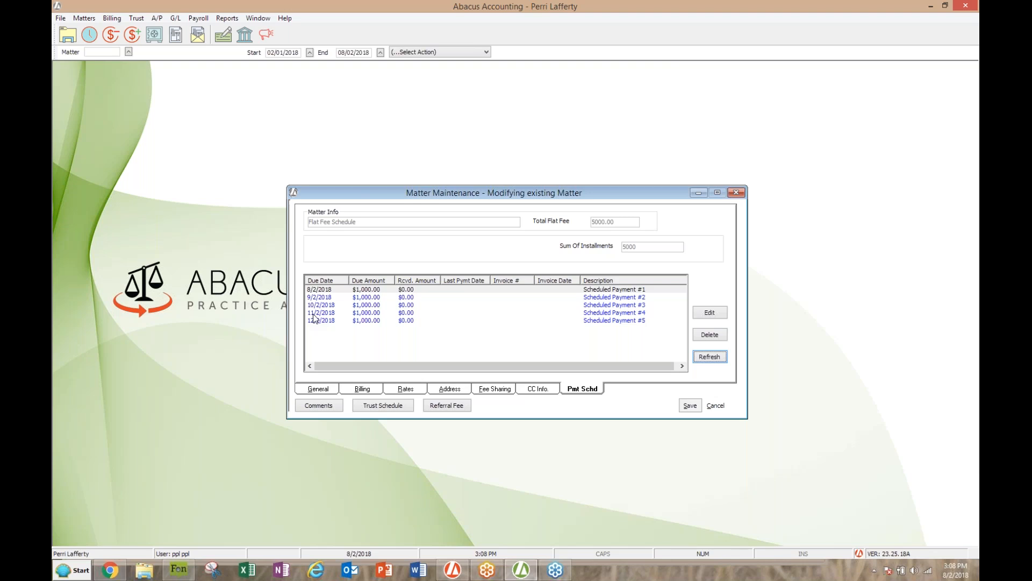
Change the amount of Scheduled Payment #1 to $500.00 and apply the modification.
{"action": "left_click", "coordinate": [409, 291]}
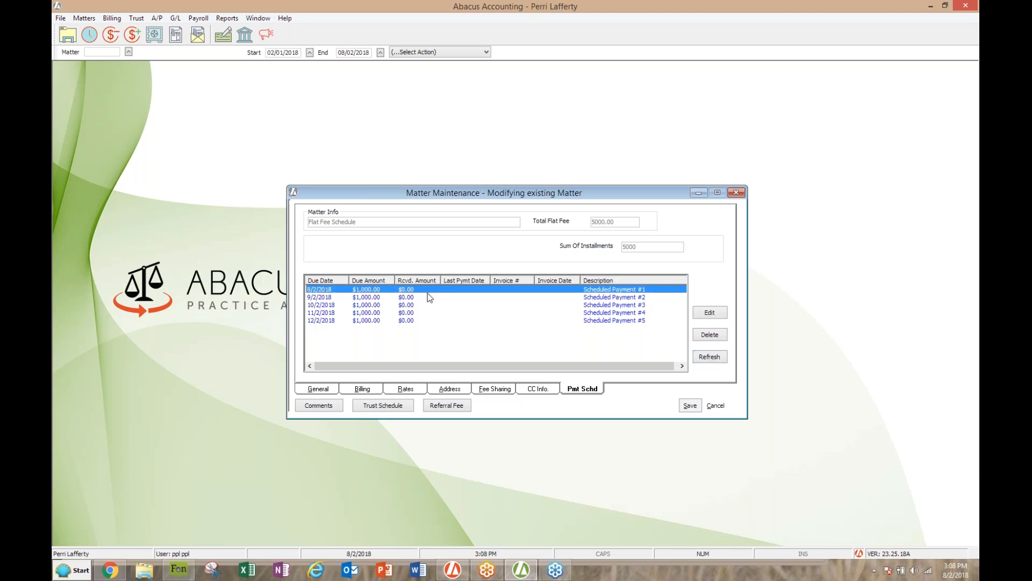
{"action": "left_click", "coordinate": [706, 314]}
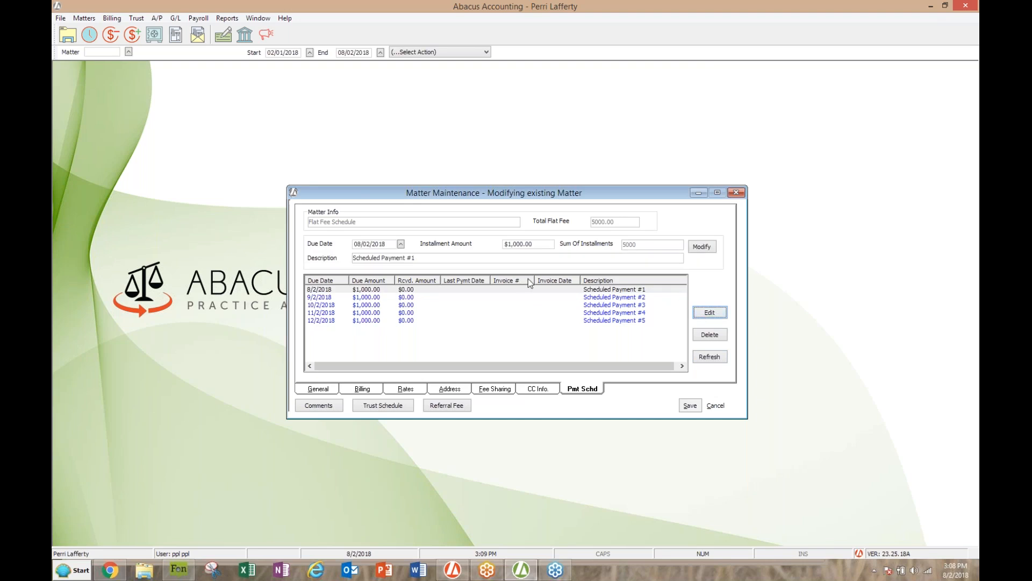
{"action": "left_click", "coordinate": [702, 247]}
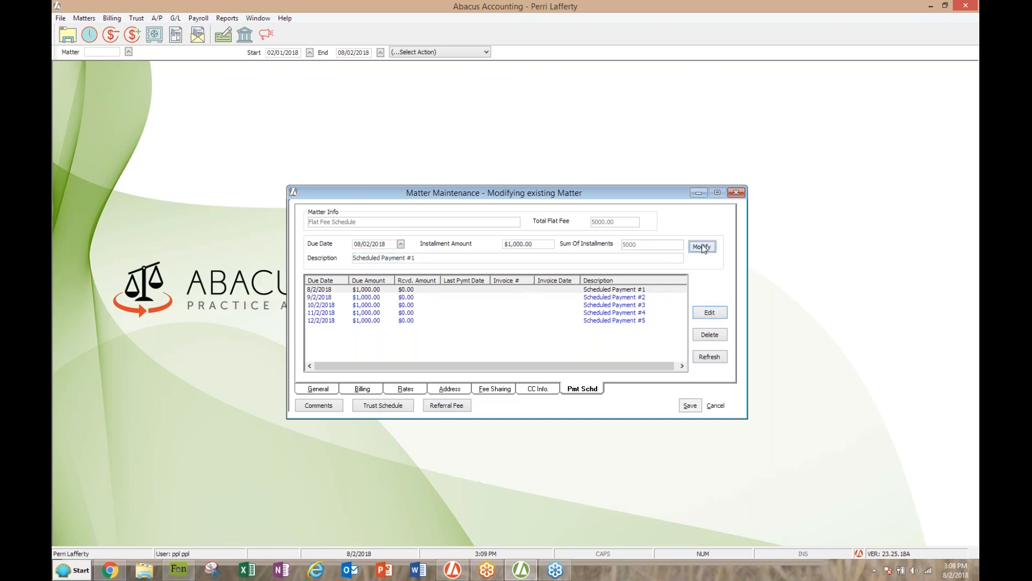
{"action": "left_click", "coordinate": [397, 290]}
{"action": "left_click", "coordinate": [710, 313]}
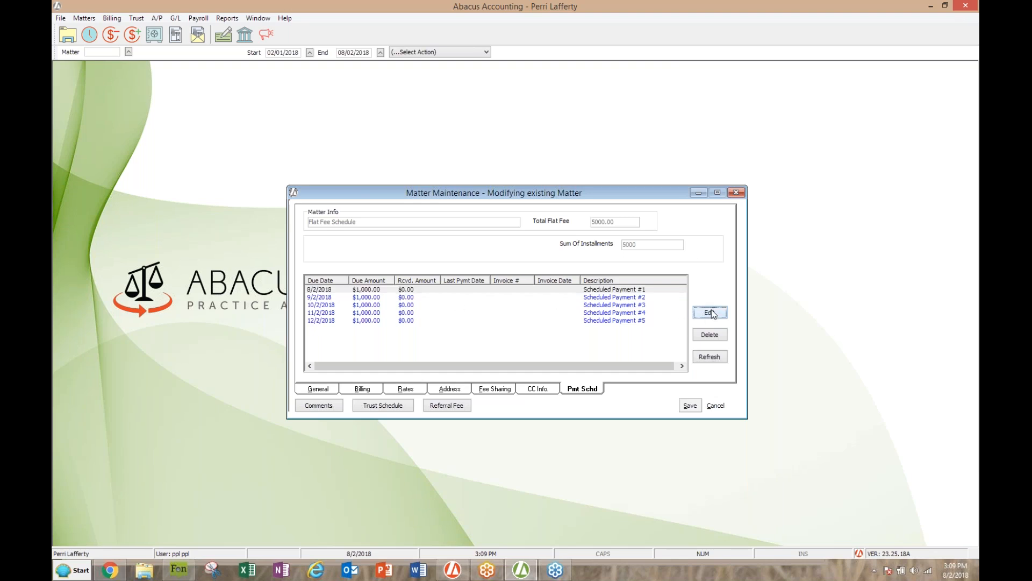
{"action": "left_click", "coordinate": [532, 244]}
{"action": "key", "text": "BackSpace"}
{"action": "key", "text": "BackSpace"}
{"action": "key", "text": "BackSpace"}
{"action": "key", "text": "BackSpace"}
{"action": "key", "text": "BackSpace"}
{"action": "key", "text": "BackSpace"}
{"action": "key", "text": "BackSpace"}
{"action": "key", "text": "BackSpace"}
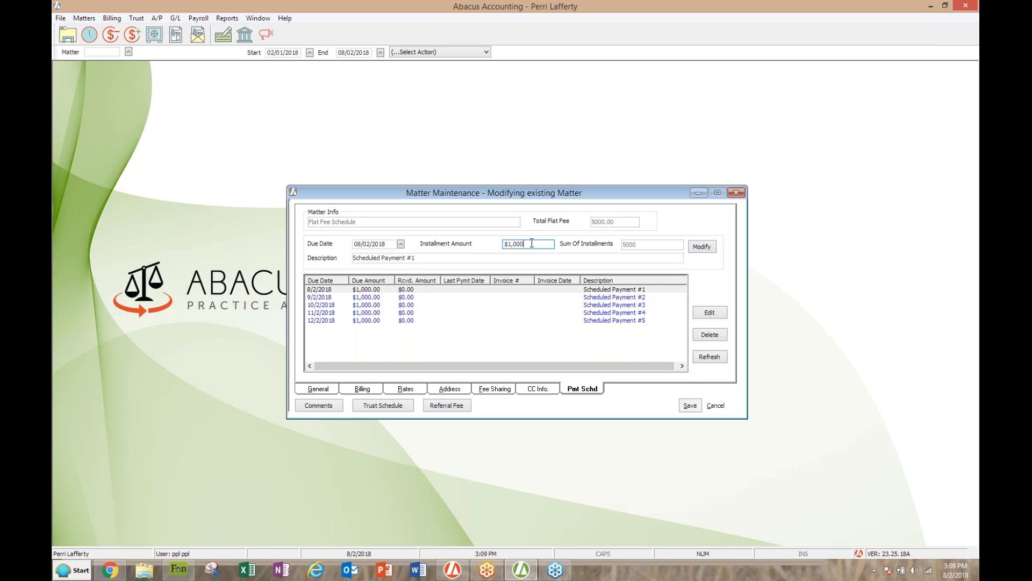
{"action": "key", "text": "BackSpace"}
{"action": "type", "text": "500.00"}
{"action": "key", "text": "Tab"}
{"action": "left_click", "coordinate": [693, 247]}
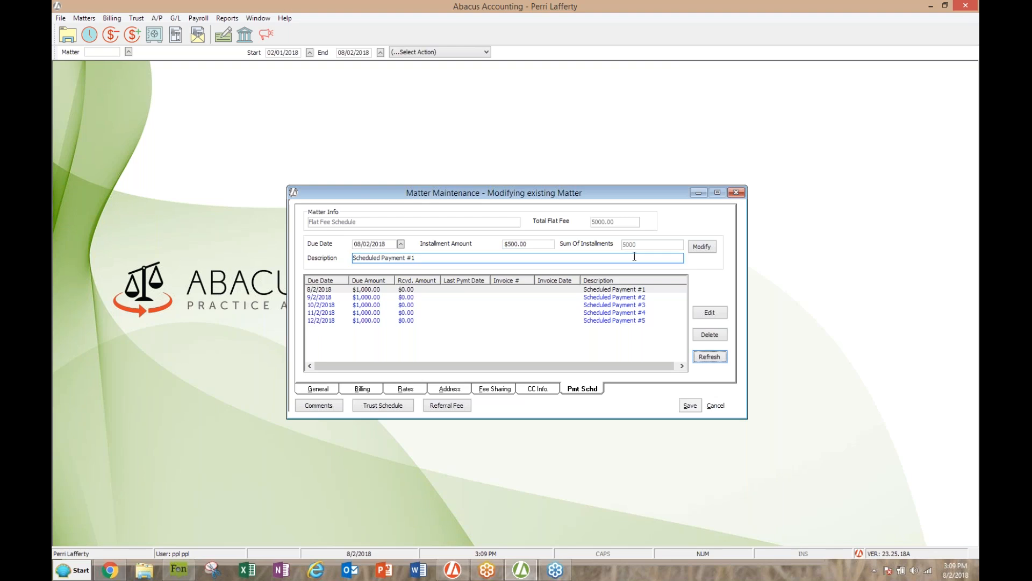
{"action": "left_click", "coordinate": [695, 247]}
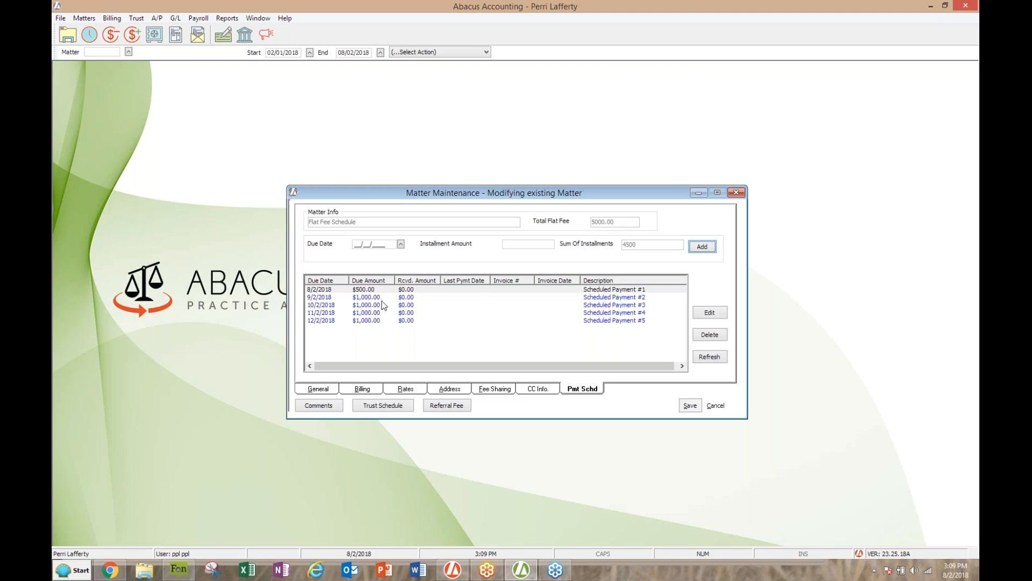
Change the amount of Scheduled Payment #5 to $1,500.00 and apply the modification.
{"action": "left_click", "coordinate": [369, 320]}
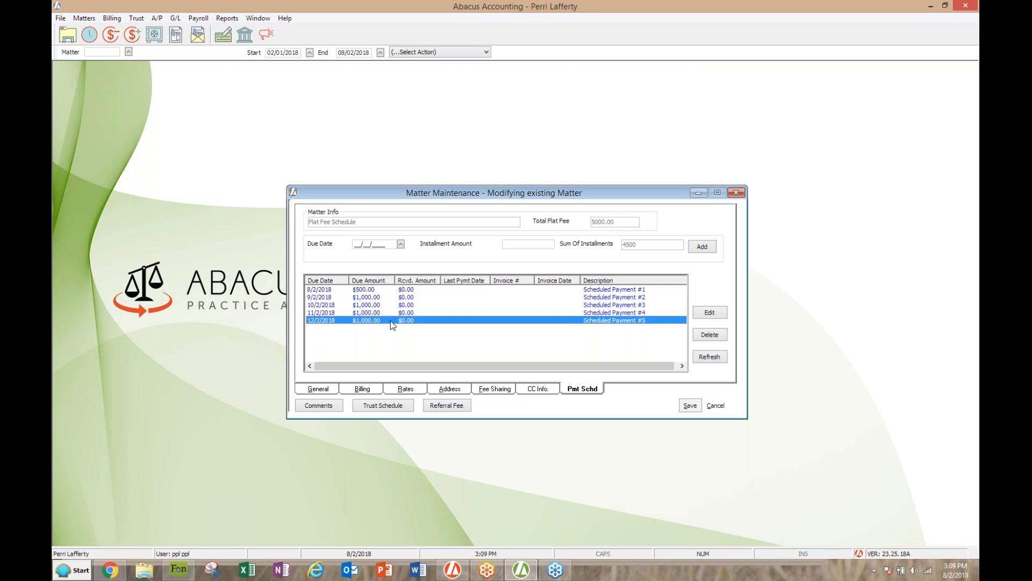
{"action": "left_click", "coordinate": [699, 313]}
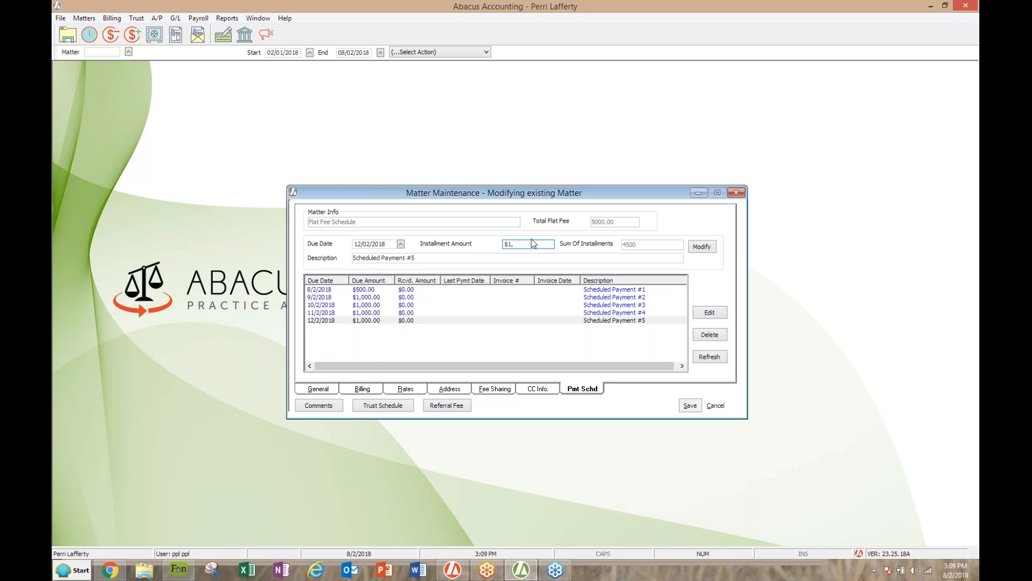
{"action": "type", "text": "500.0"}
{"action": "key", "text": "Tab"}
{"action": "left_click", "coordinate": [531, 242]}
{"action": "left_click", "coordinate": [704, 246]}
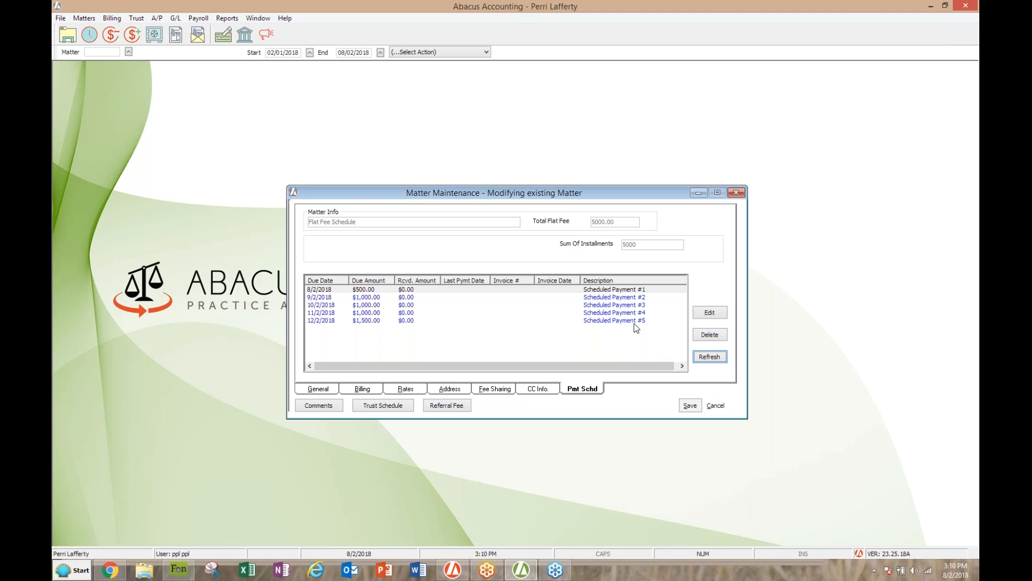
Delete all five scheduled payments from the matter's payment schedule.
{"action": "left_click", "coordinate": [627, 291]}
{"action": "left_click", "coordinate": [708, 332]}
{"action": "left_click", "coordinate": [708, 333]}
{"action": "left_click", "coordinate": [708, 332]}
{"action": "left_click", "coordinate": [708, 333]}
{"action": "left_click", "coordinate": [708, 333]}
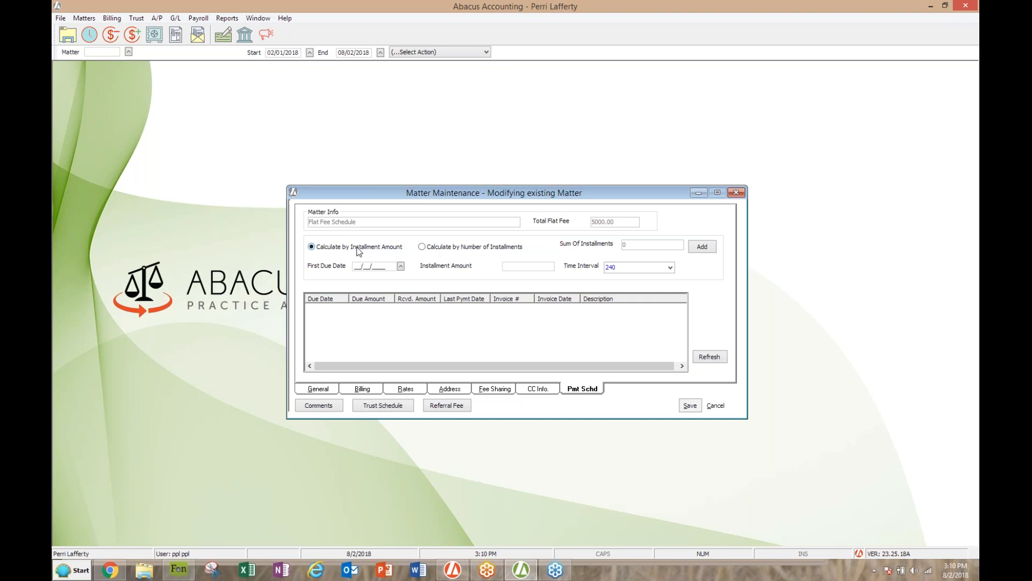
Add 40 monthly installments starting 08/02/2018, calculated by number of installments.
{"action": "left_click", "coordinate": [423, 247]}
{"action": "left_click", "coordinate": [402, 266]}
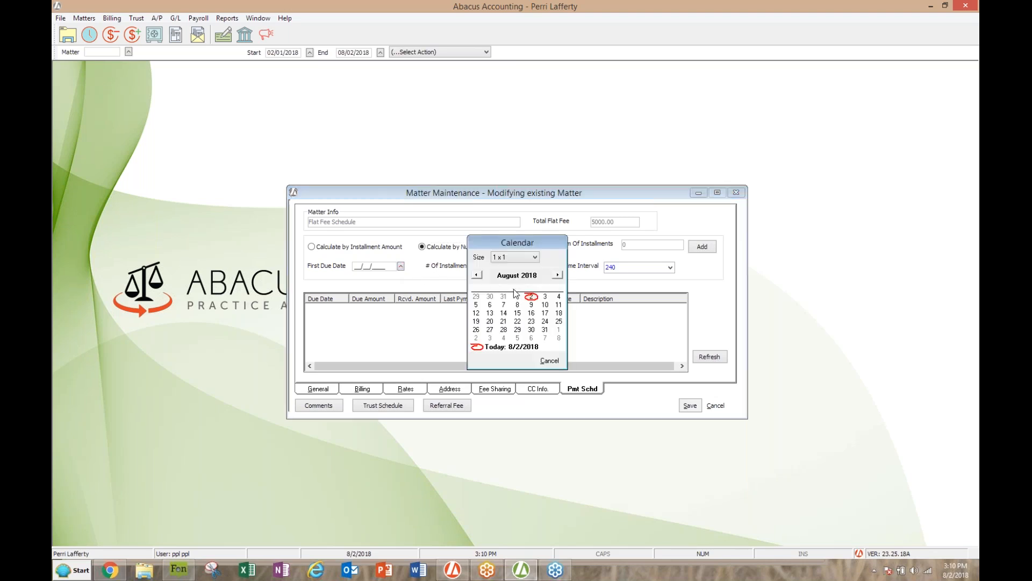
{"action": "left_click", "coordinate": [529, 295]}
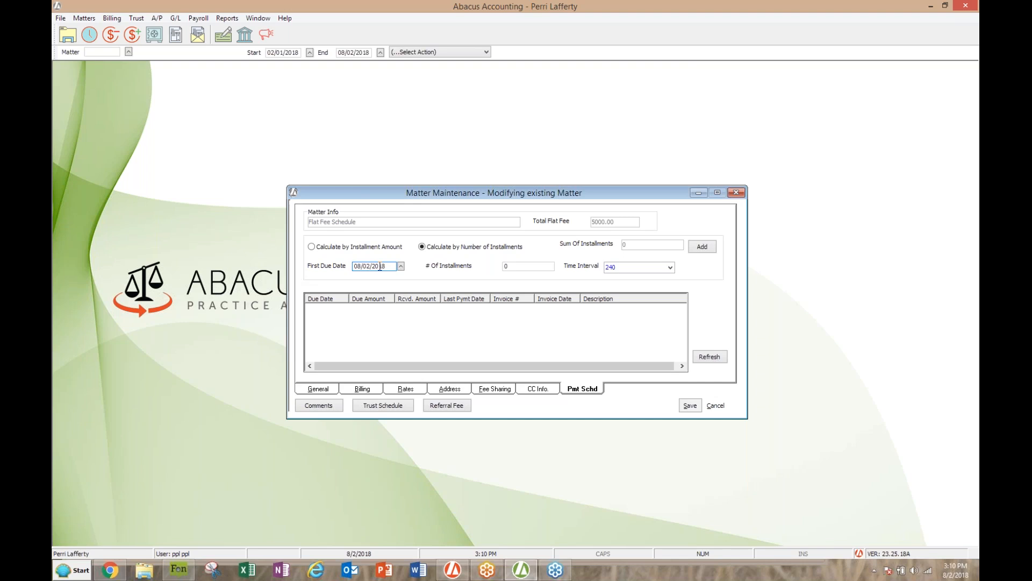
{"action": "left_click", "coordinate": [519, 267]}
{"action": "type", "text": "4"}
{"action": "left_click", "coordinate": [670, 267]}
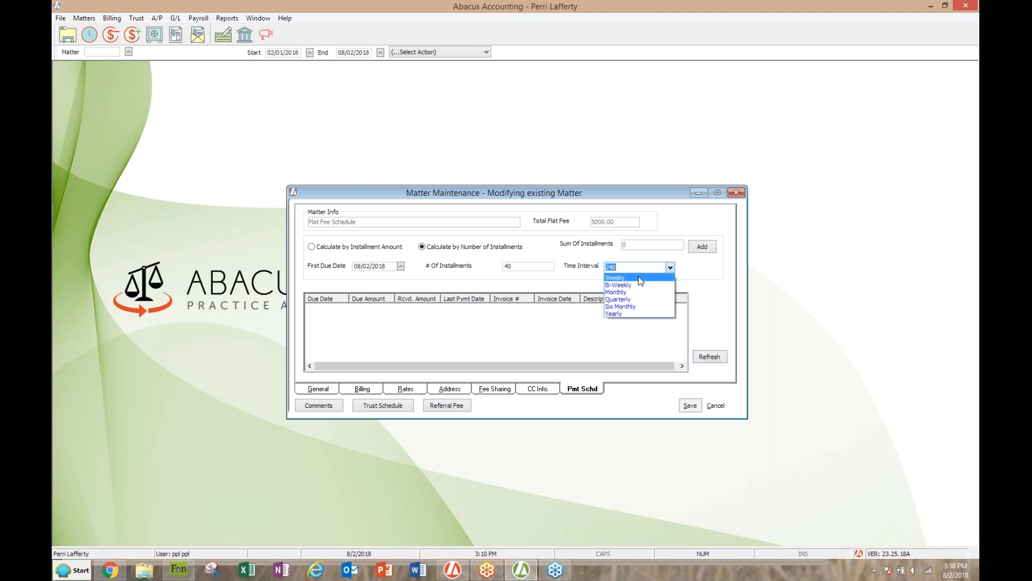
{"action": "left_click", "coordinate": [619, 292]}
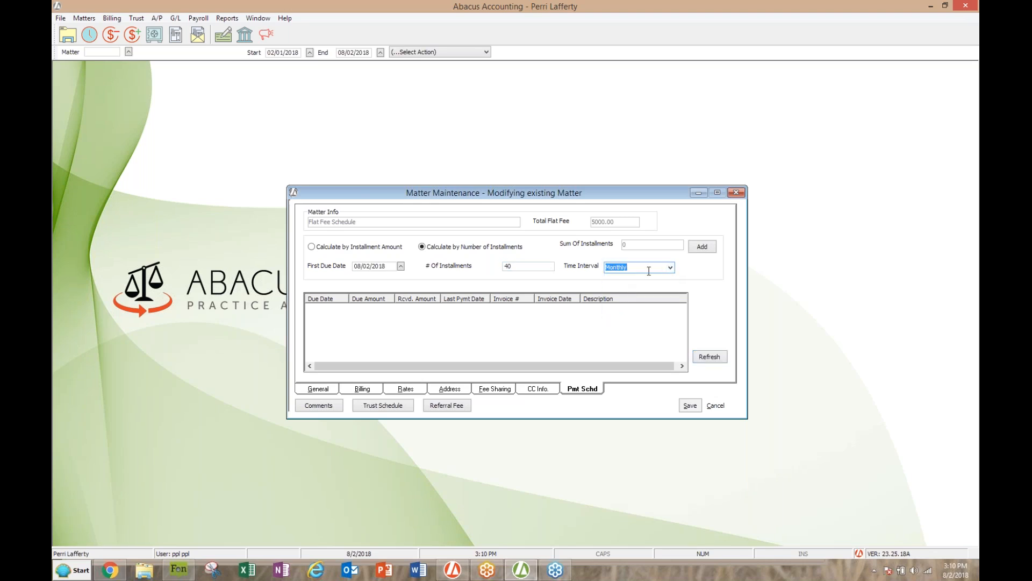
{"action": "left_click", "coordinate": [700, 248]}
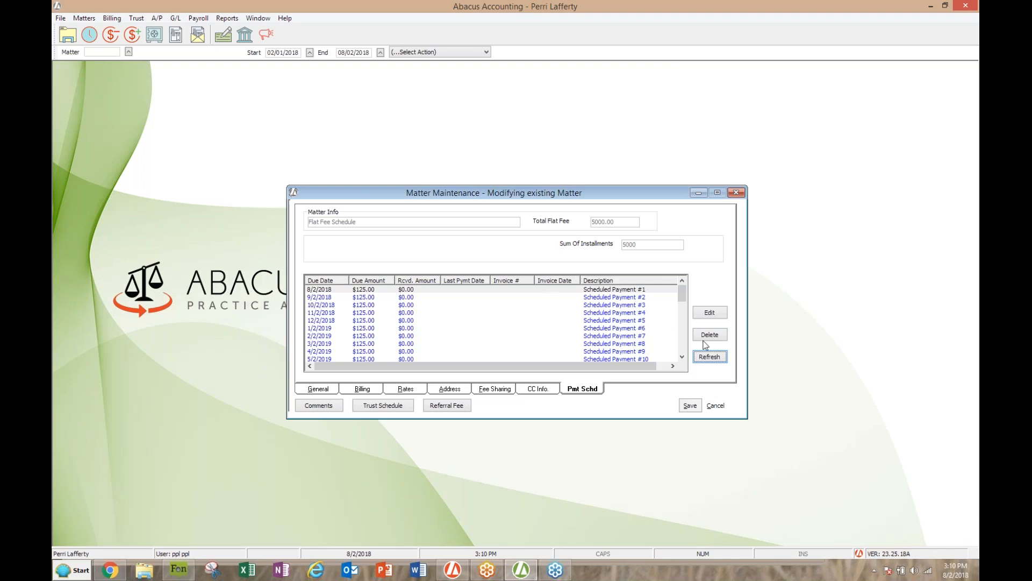
Delete all 40 scheduled payments so the matter's payment schedule is empty.
{"action": "left_click", "coordinate": [709, 335]}
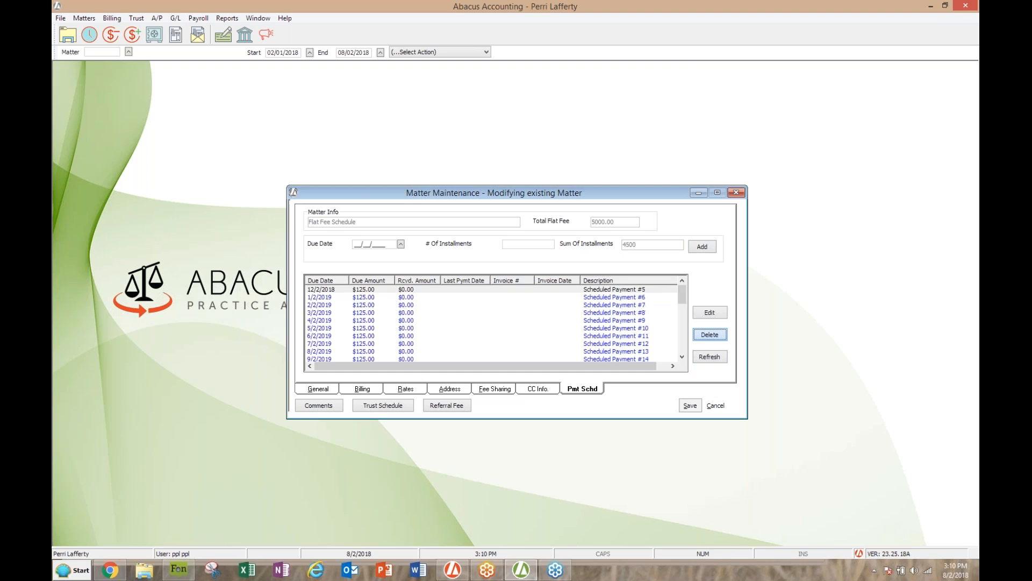
{"action": "left_click", "coordinate": [635, 298]}
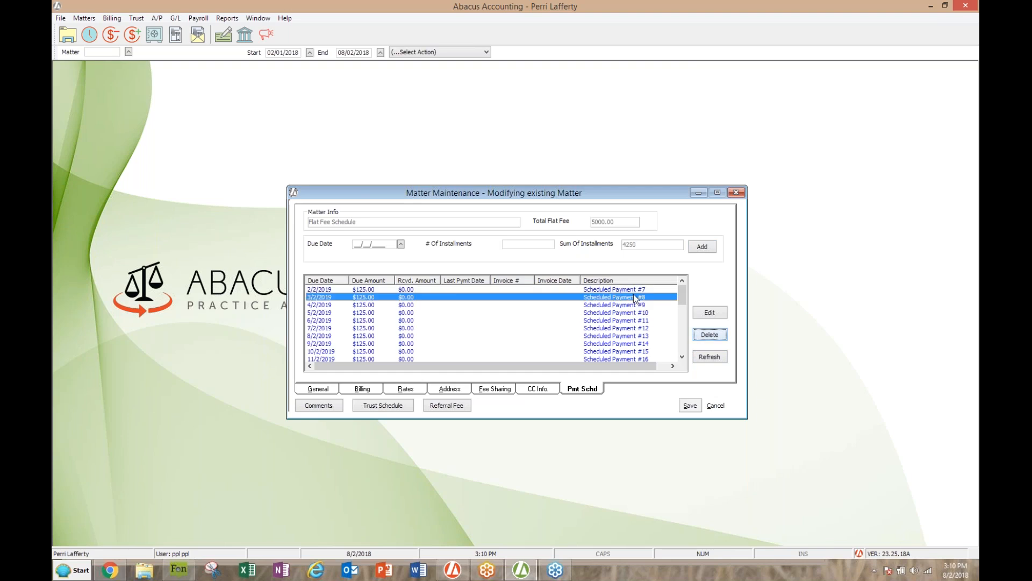
{"action": "left_click", "coordinate": [708, 336]}
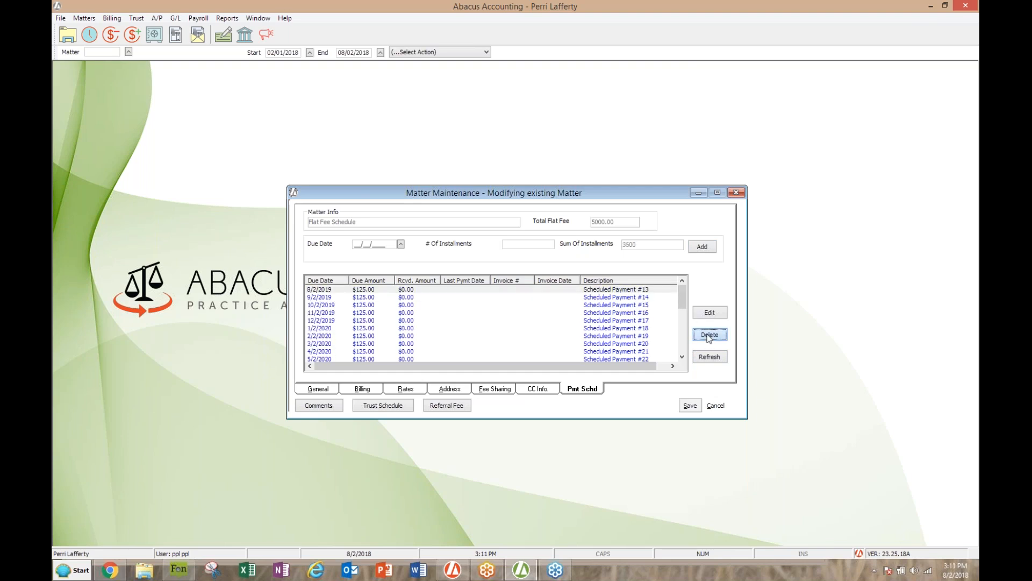
{"action": "left_click", "coordinate": [708, 336]}
{"action": "left_click", "coordinate": [709, 335]}
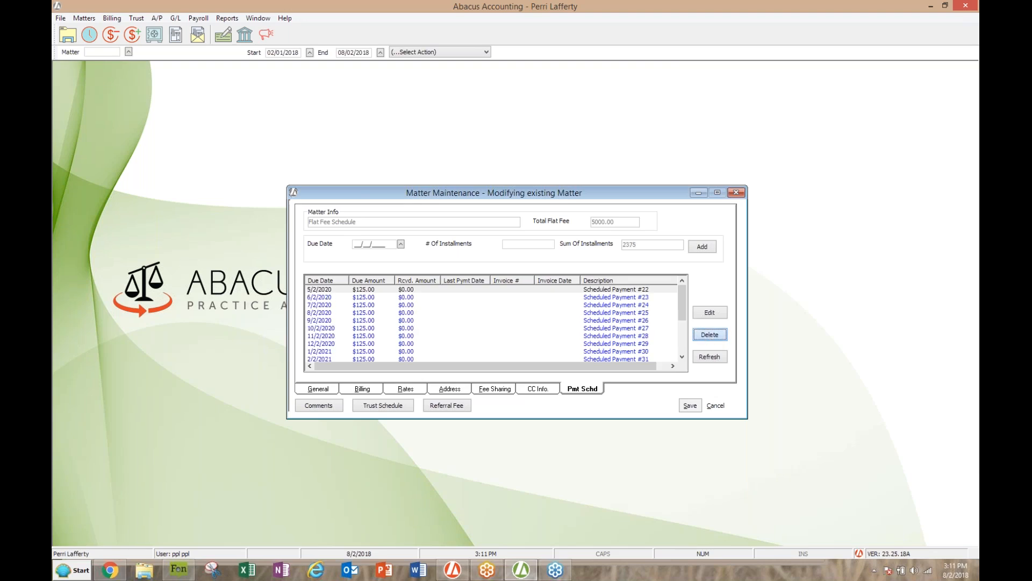
{"action": "left_click", "coordinate": [709, 336]}
{"action": "left_click", "coordinate": [708, 336]}
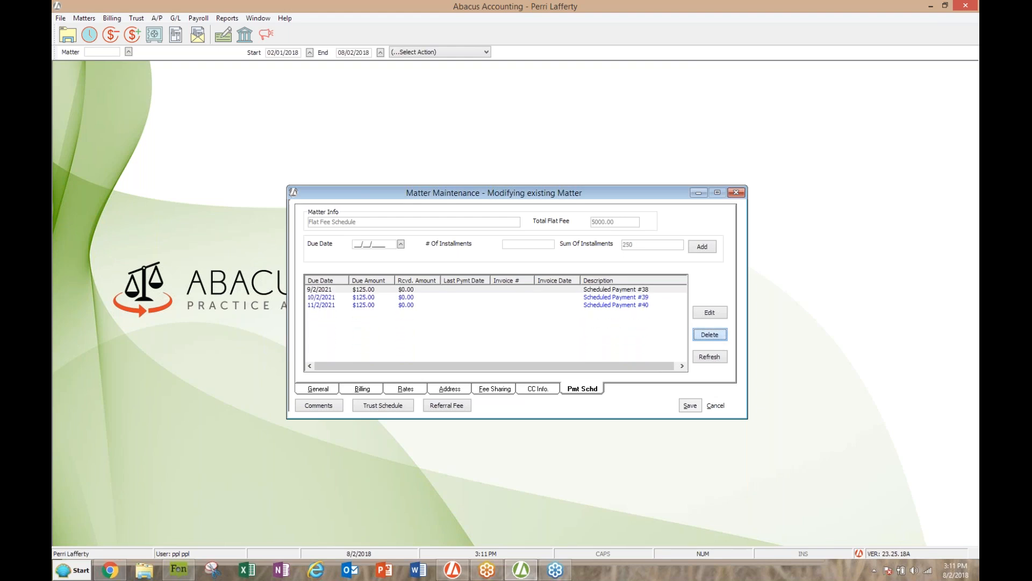
{"action": "left_click", "coordinate": [709, 335]}
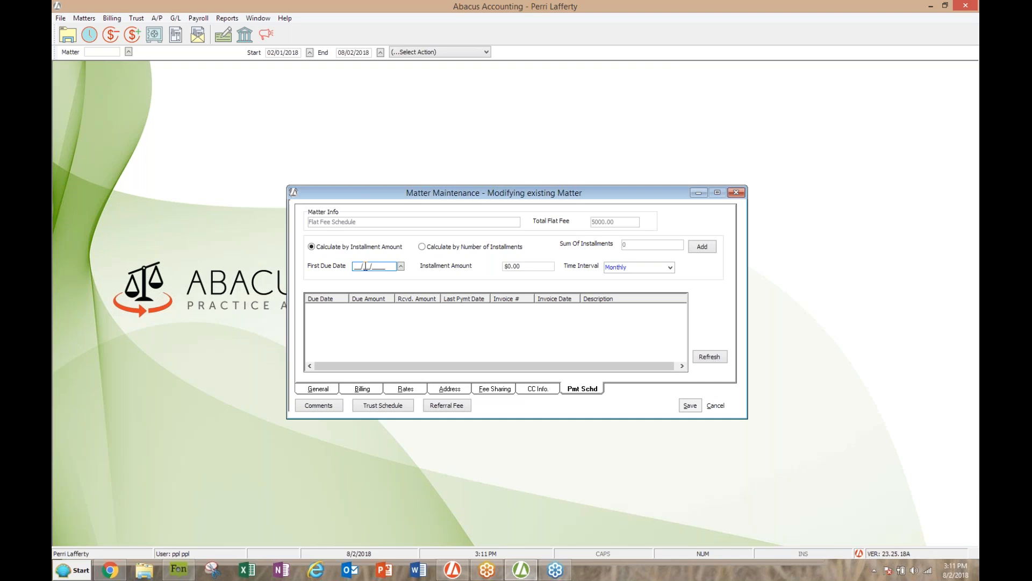
Add five monthly installments starting 08/02/2018, calculated by number of installments, and save the matter.
{"action": "left_click", "coordinate": [422, 247]}
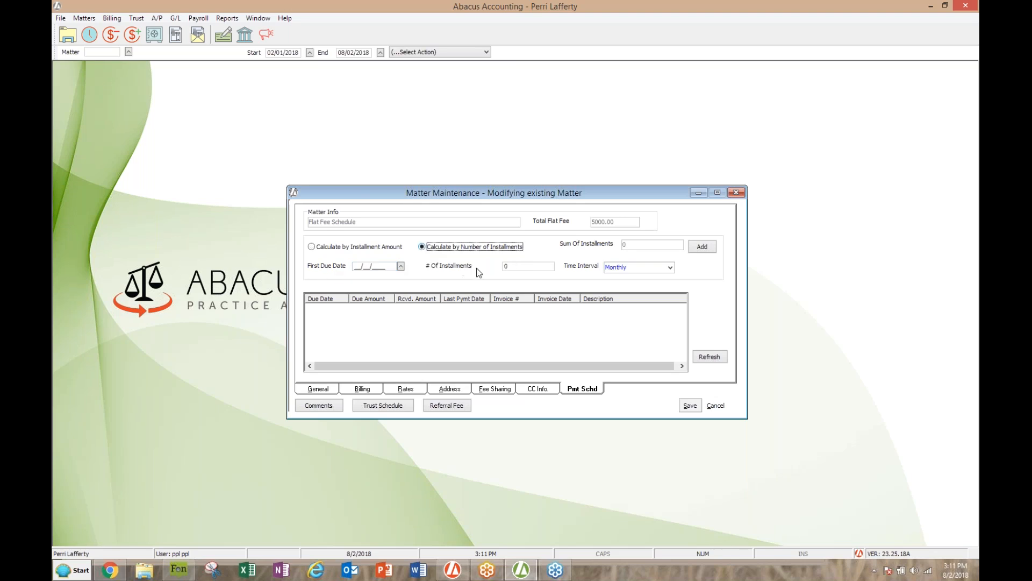
{"action": "left_click", "coordinate": [401, 267]}
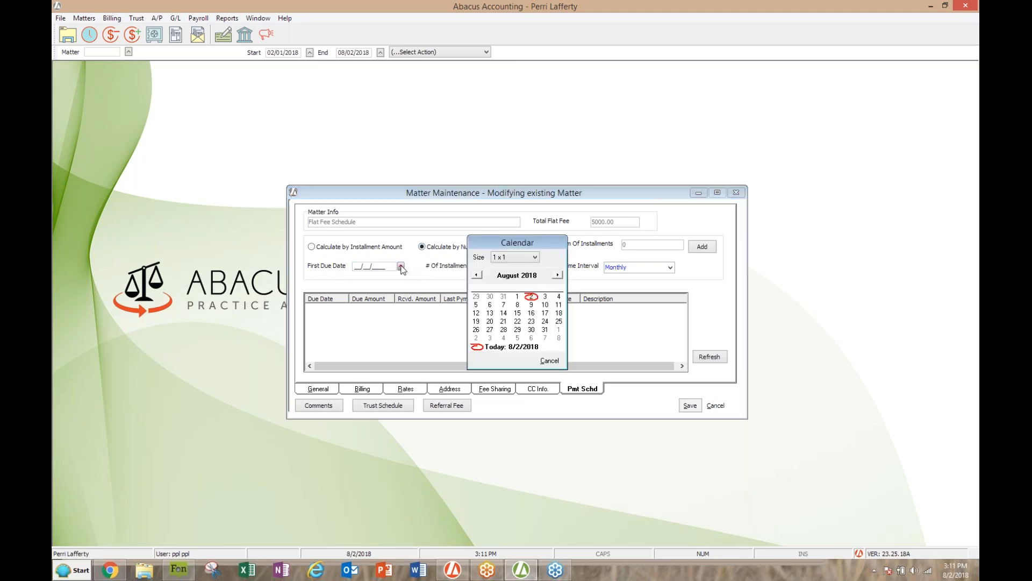
{"action": "left_click", "coordinate": [531, 298]}
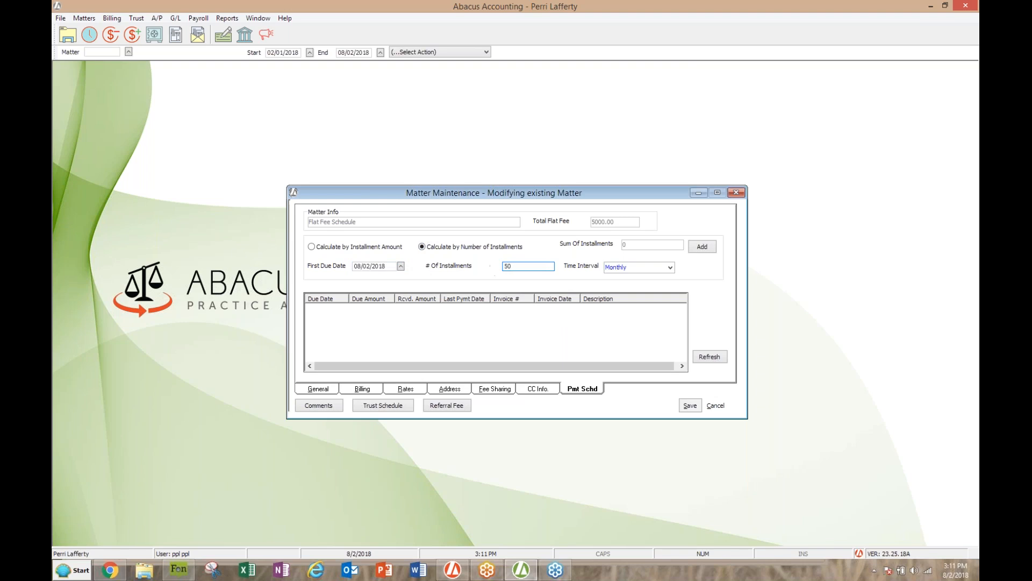
{"action": "key", "text": "Tab"}
{"action": "left_click", "coordinate": [703, 248]}
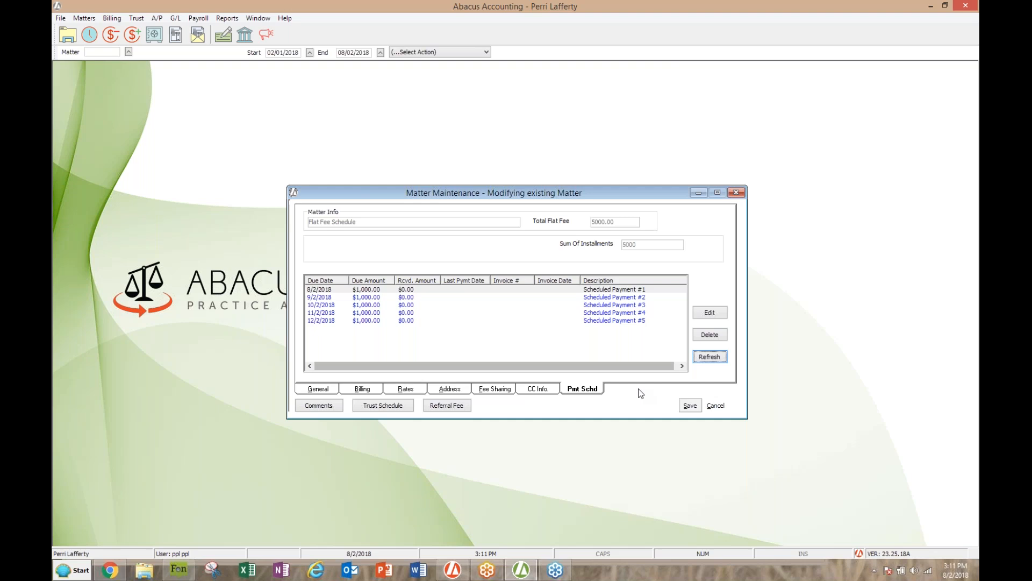
{"action": "left_click", "coordinate": [690, 406]}
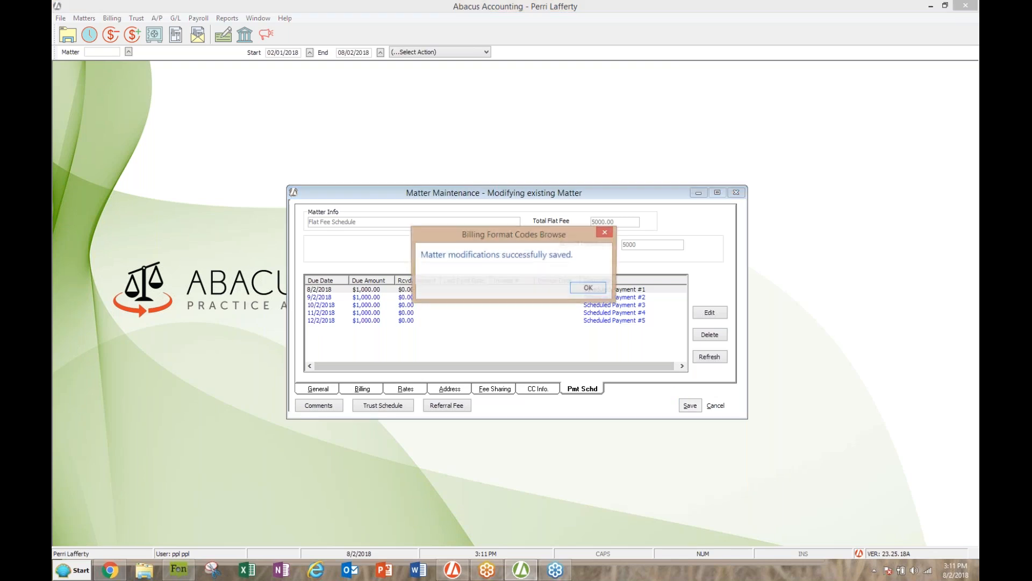
Acknowledge the save confirmation and close the Flat Fee Schedule matter.
{"action": "left_click", "coordinate": [589, 288]}
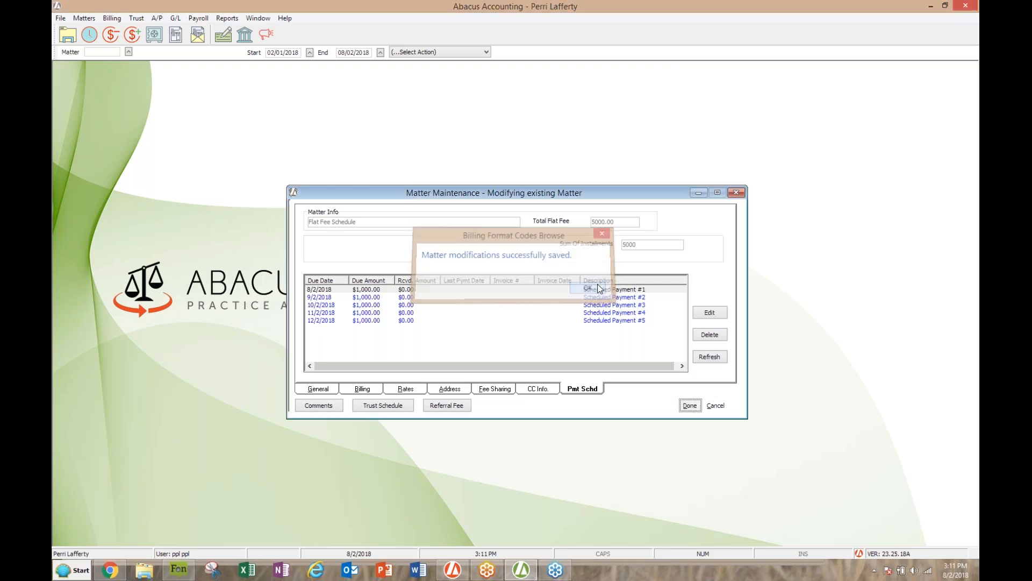
{"action": "left_click", "coordinate": [736, 193]}
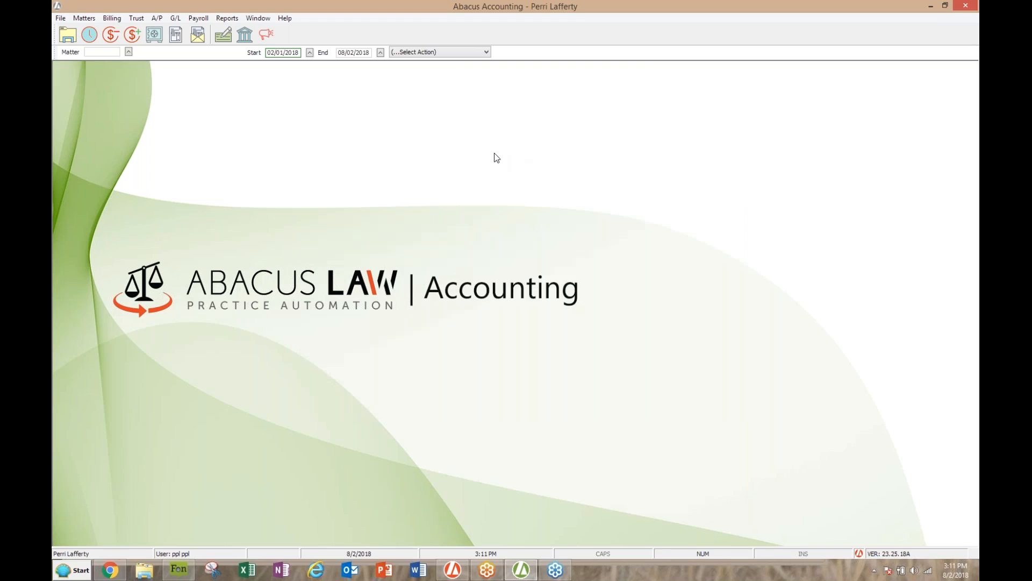
Start a prebill selection and add all matters with the Scheduled Payments (P) billing frequency to the billing run.
{"action": "left_click", "coordinate": [110, 19]}
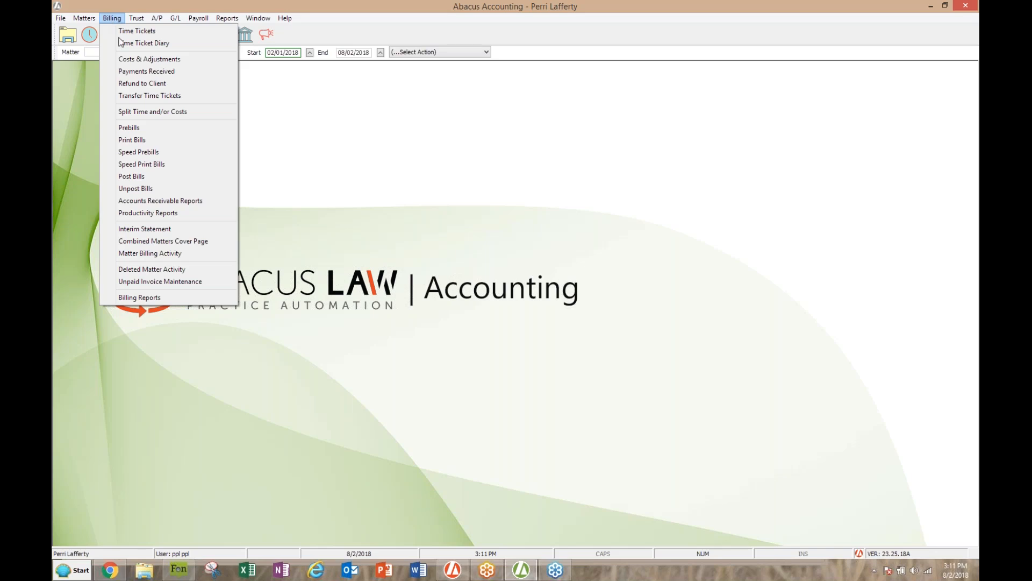
{"action": "left_click", "coordinate": [132, 128]}
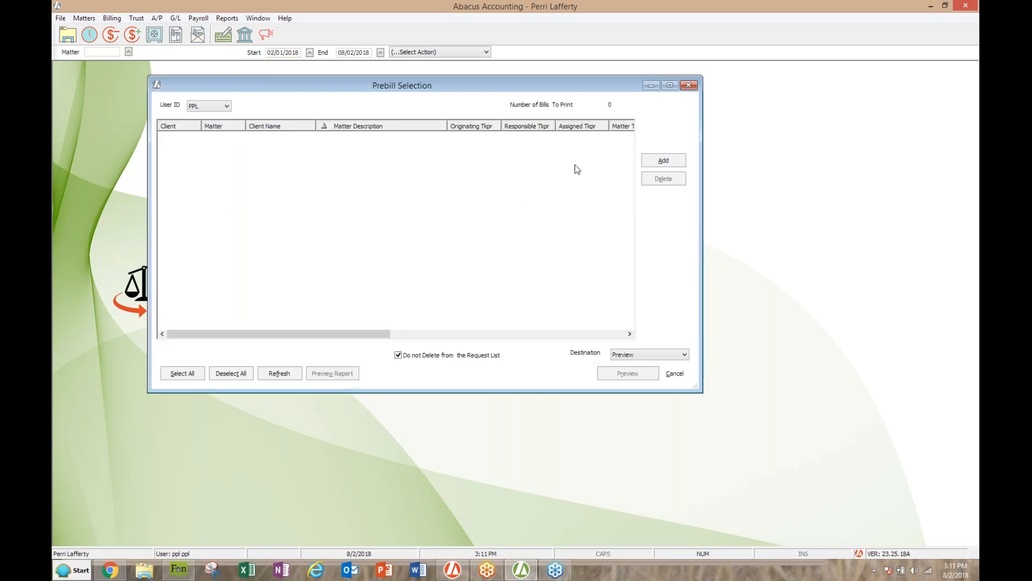
{"action": "left_click", "coordinate": [655, 162]}
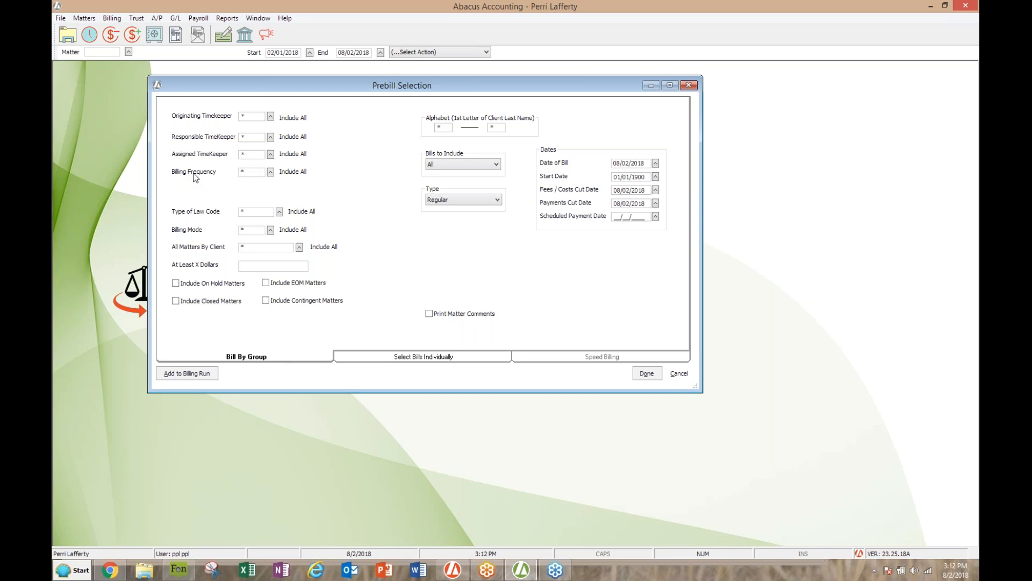
{"action": "left_click", "coordinate": [270, 172]}
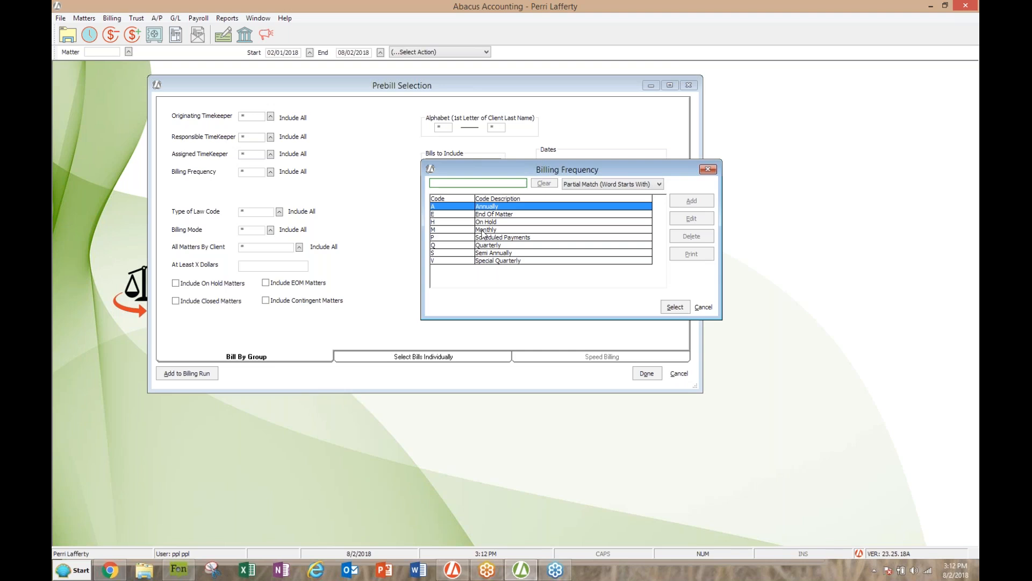
{"action": "left_click", "coordinate": [487, 238]}
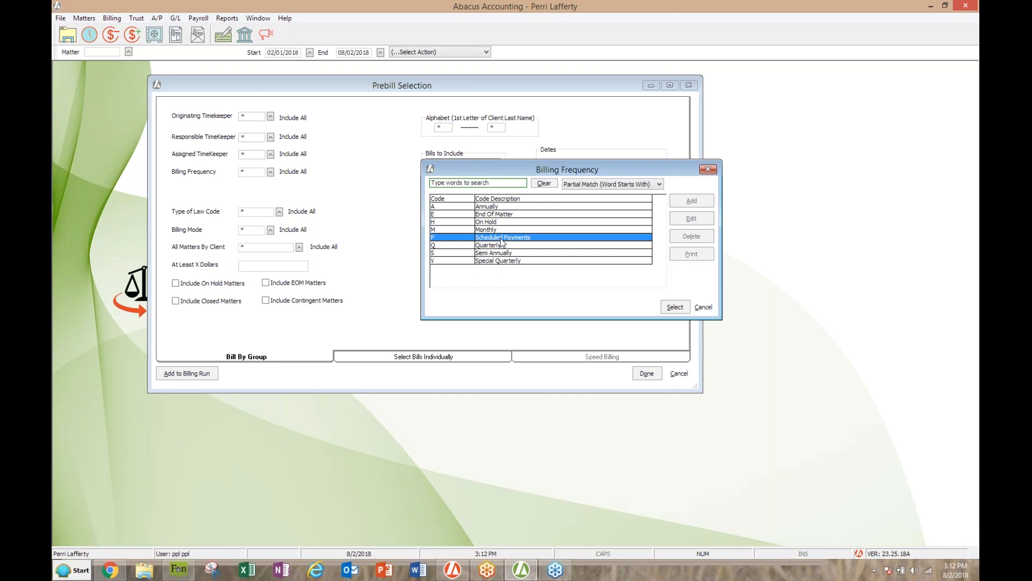
{"action": "double_click", "coordinate": [501, 242]}
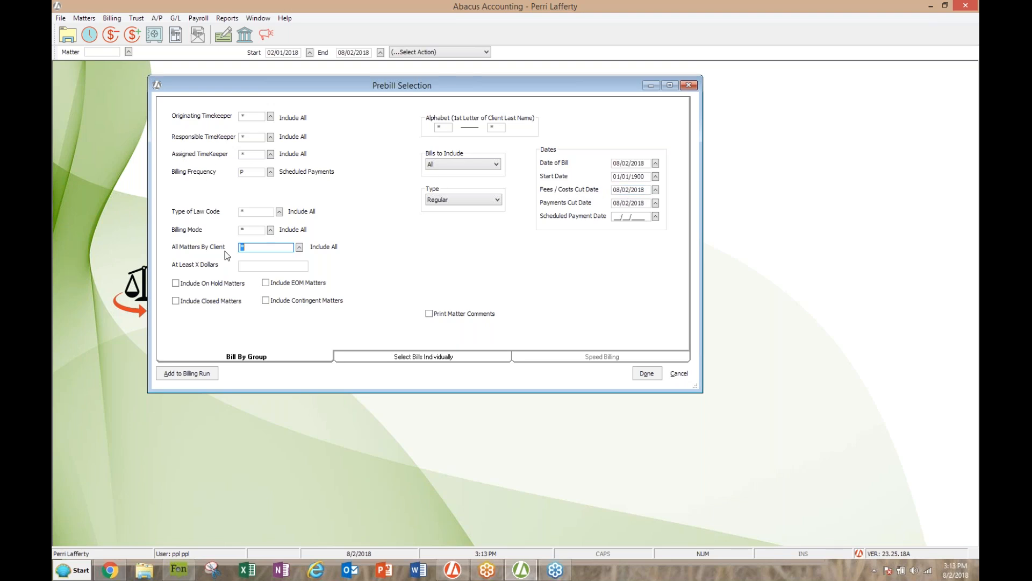
{"action": "left_click", "coordinate": [189, 373]}
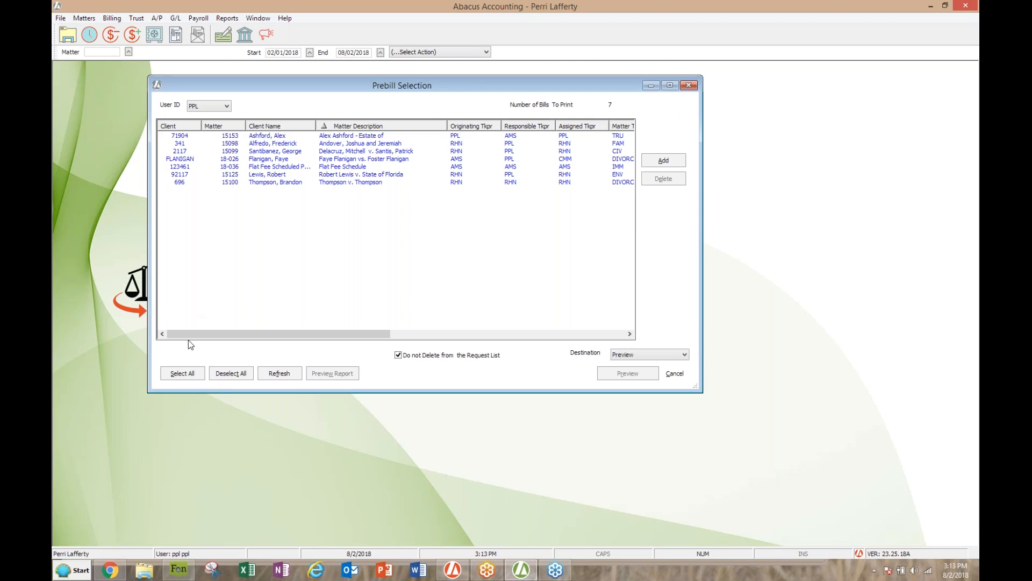
Clear the prebill list and try selecting only the Flat Fee Schedule matter individually, leaving without adding it to the run.
{"action": "left_click", "coordinate": [185, 373]}
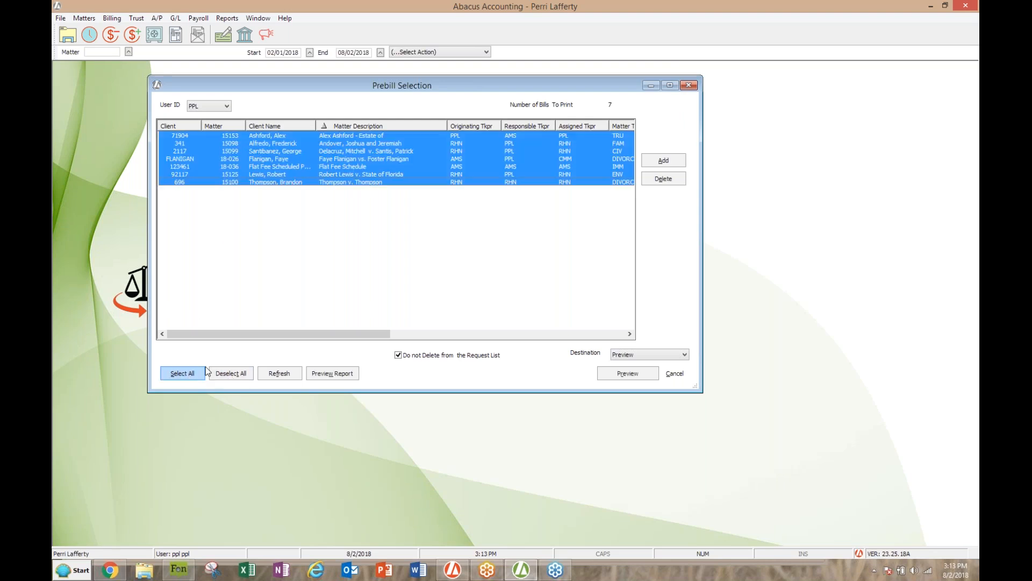
{"action": "left_click", "coordinate": [669, 179]}
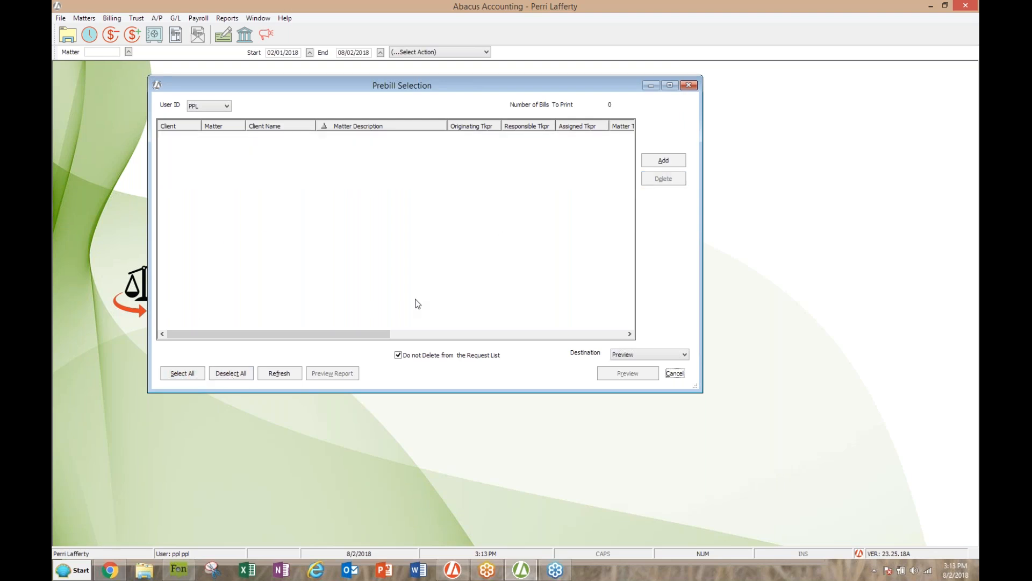
{"action": "left_click", "coordinate": [664, 165]}
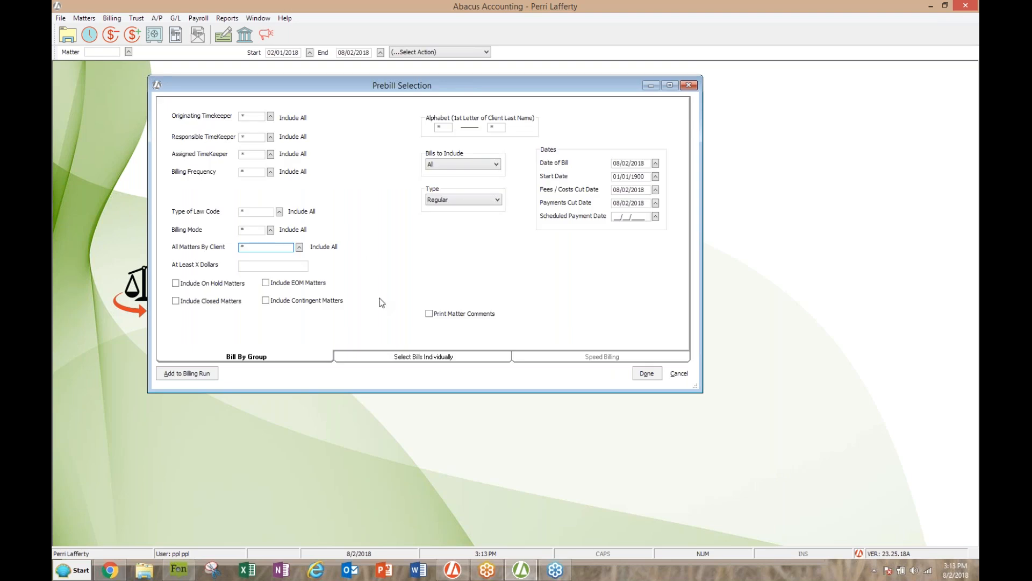
{"action": "left_click", "coordinate": [404, 358]}
{"action": "left_click", "coordinate": [226, 135]}
{"action": "type", "text": "18-036"}
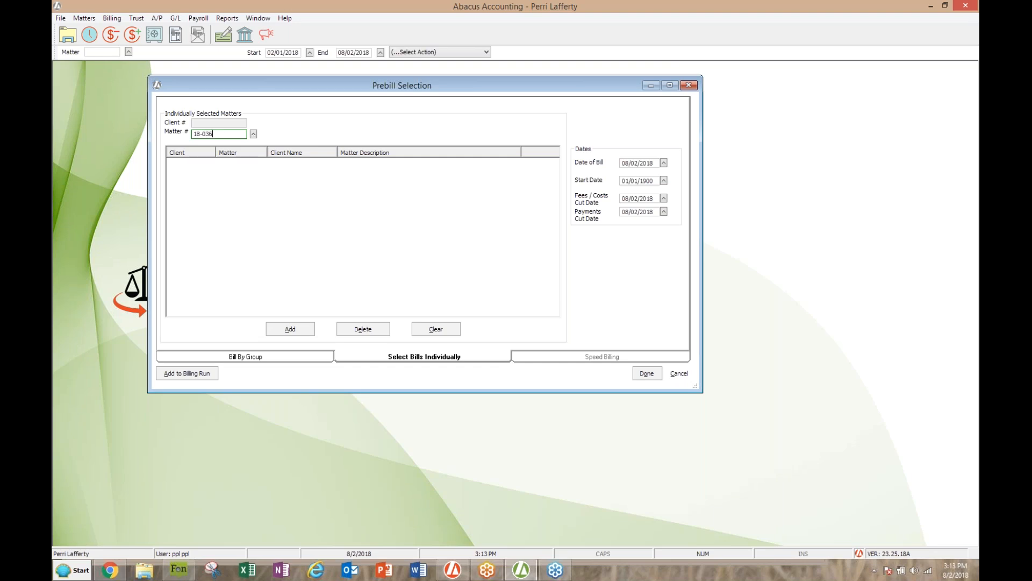
{"action": "key", "text": "Return"}
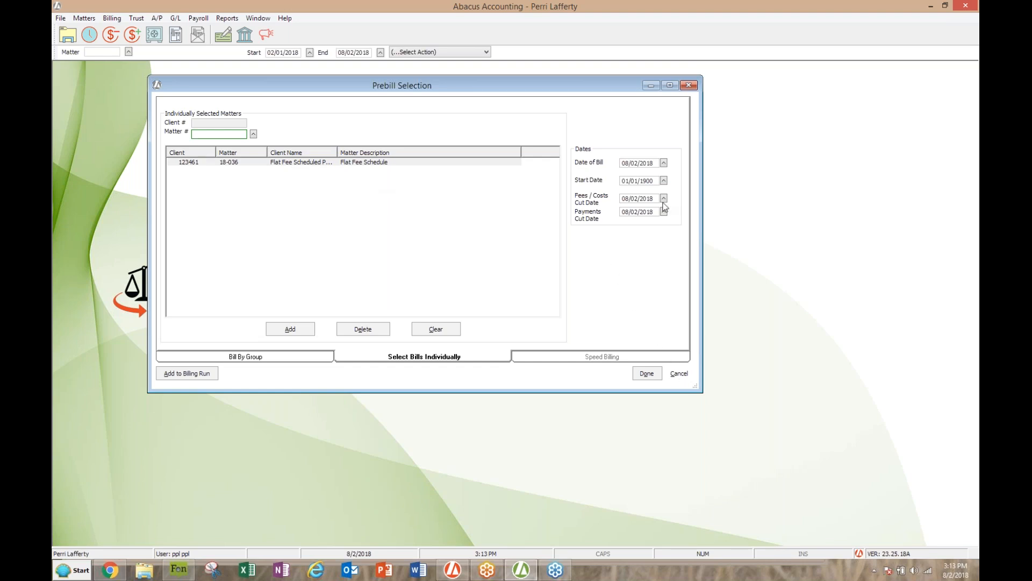
{"action": "left_click", "coordinate": [688, 85]}
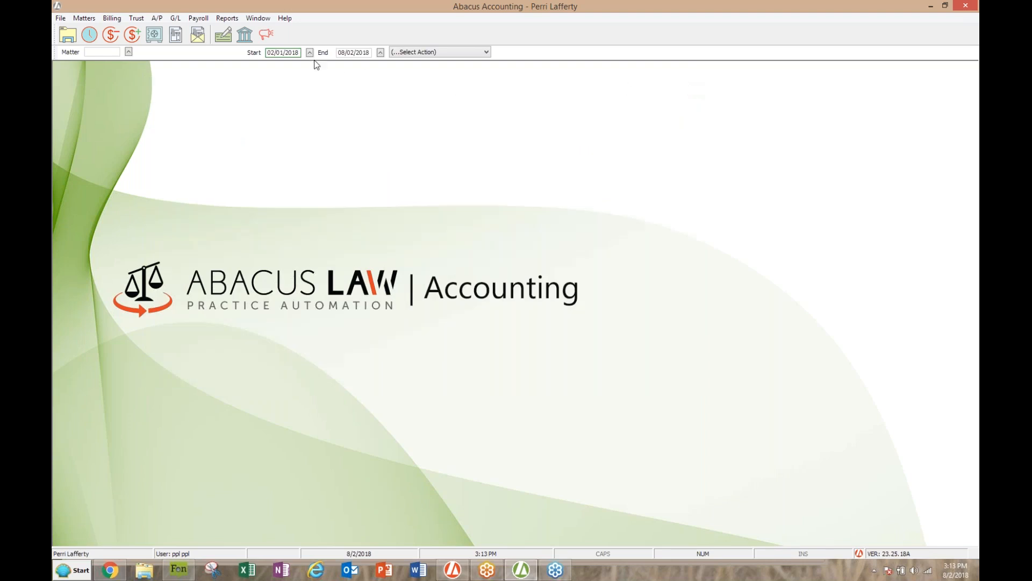
Open the selection for printing bills and delete the matter already in its list.
{"action": "left_click", "coordinate": [109, 18]}
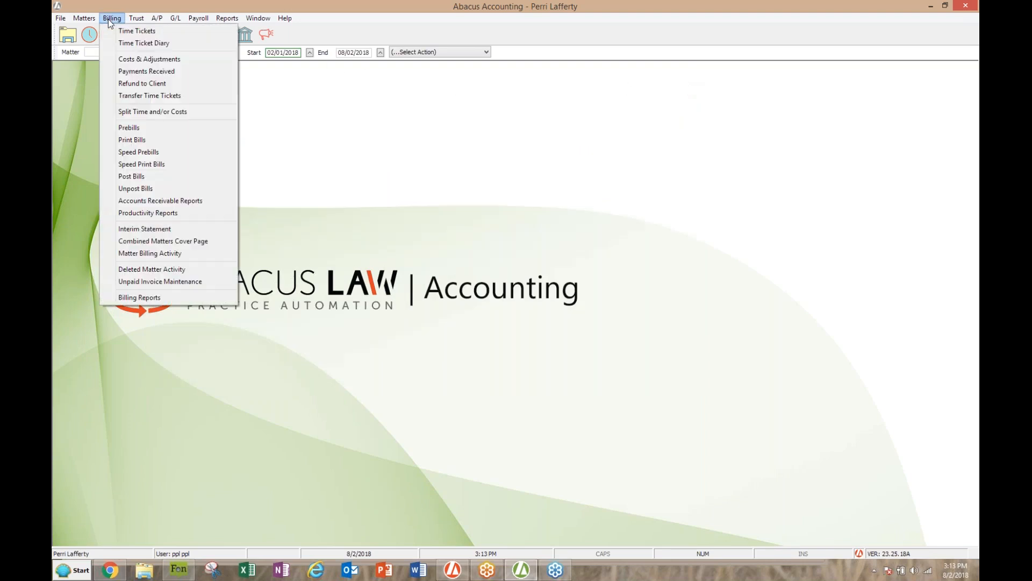
{"action": "left_click", "coordinate": [132, 139]}
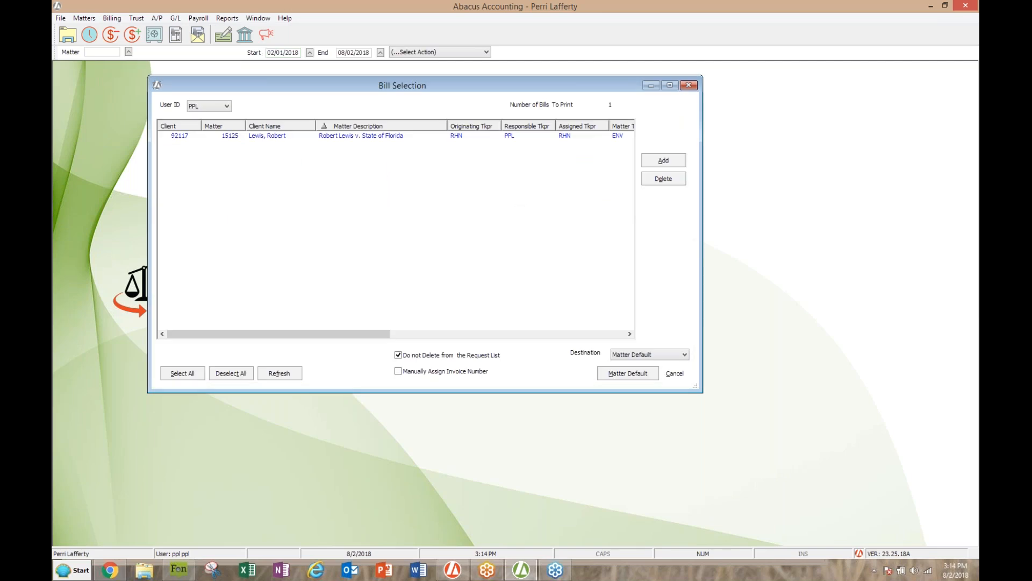
{"action": "left_click", "coordinate": [381, 136]}
{"action": "left_click", "coordinate": [663, 179]}
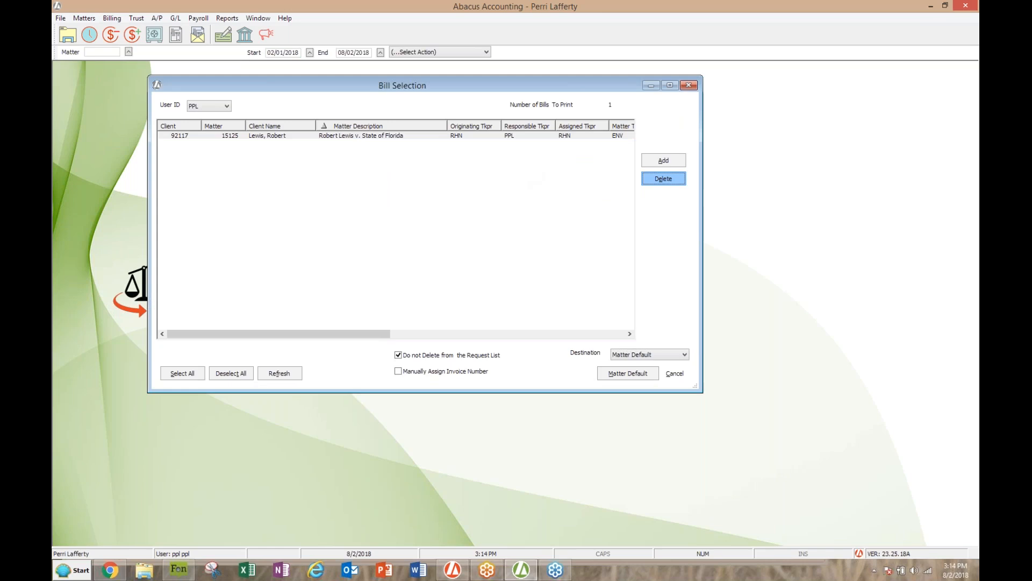
Select the Flat Fee Schedule matter individually by its matter number and add it to the billing run.
{"action": "left_click", "coordinate": [660, 162]}
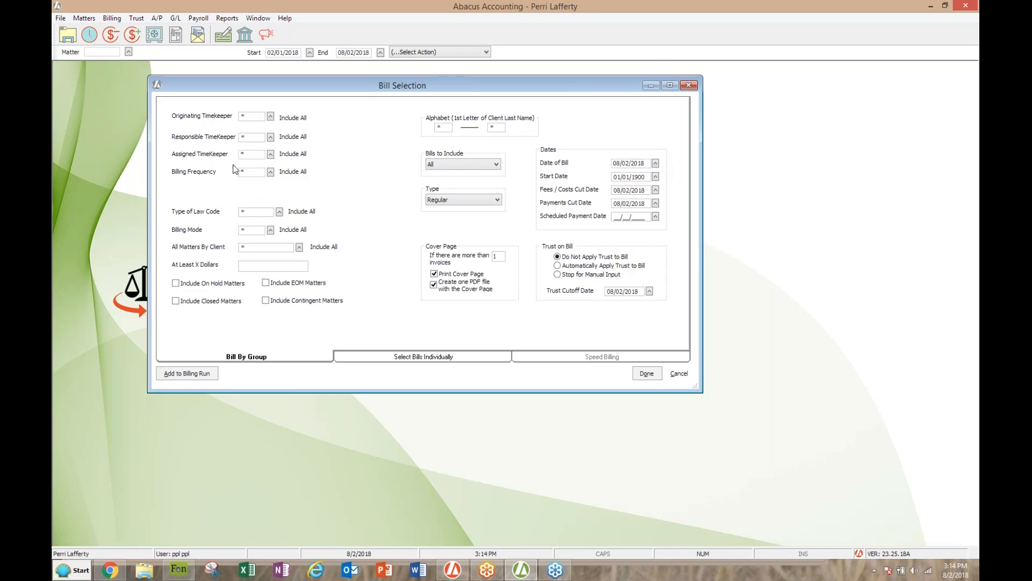
{"action": "left_click", "coordinate": [251, 172]}
{"action": "left_click", "coordinate": [254, 173]}
{"action": "left_click", "coordinate": [407, 357]}
{"action": "left_click", "coordinate": [241, 134]}
{"action": "type", "text": "18-03"}
{"action": "key", "text": "Return"}
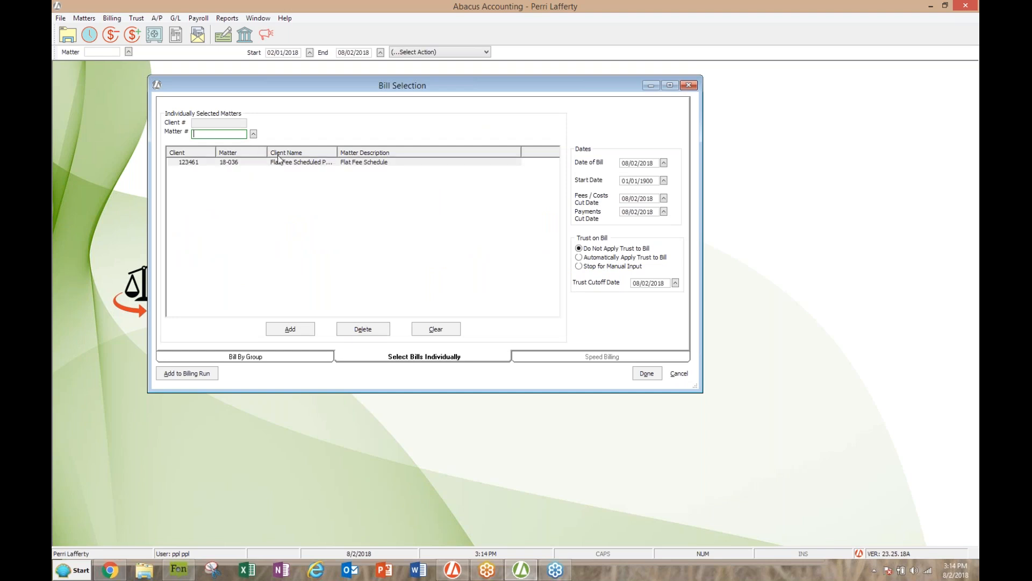
{"action": "left_click", "coordinate": [300, 163]}
{"action": "left_click", "coordinate": [188, 374]}
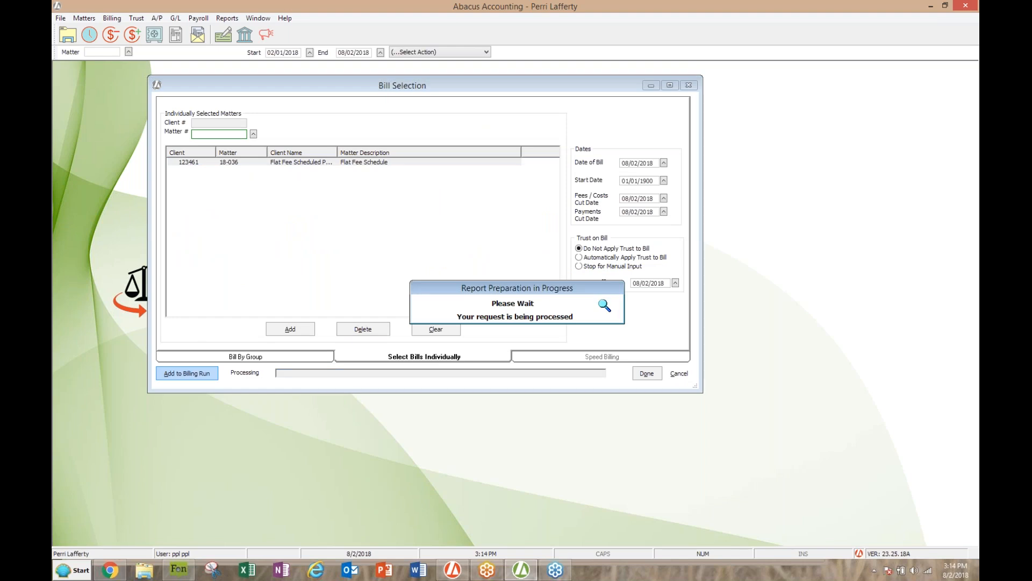
Generate the Flat Fee Schedule matter's bill with the destination set to Preview.
{"action": "left_click", "coordinate": [317, 138]}
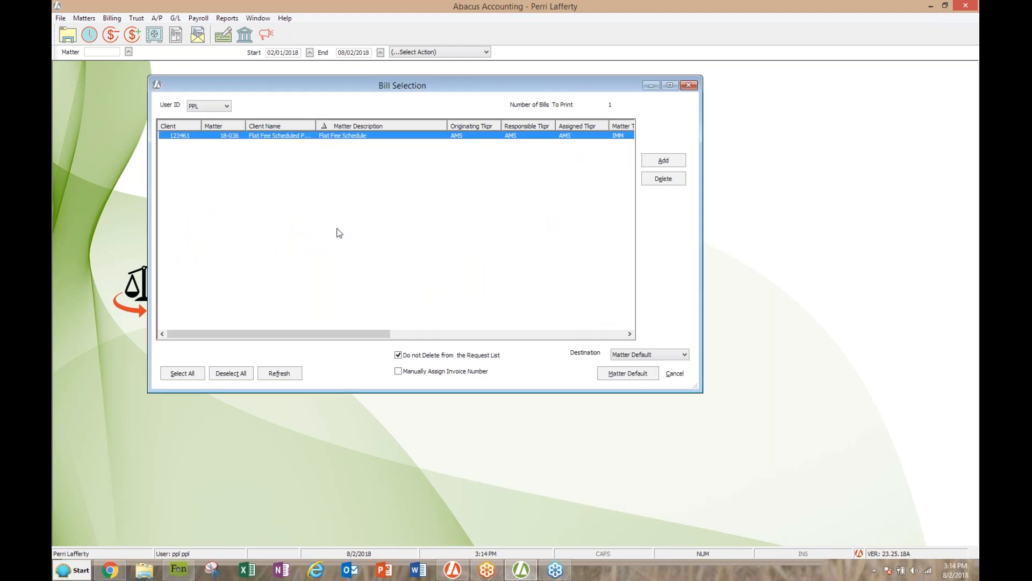
{"action": "left_click", "coordinate": [685, 355]}
{"action": "left_click", "coordinate": [639, 369]}
{"action": "left_click", "coordinate": [632, 372]}
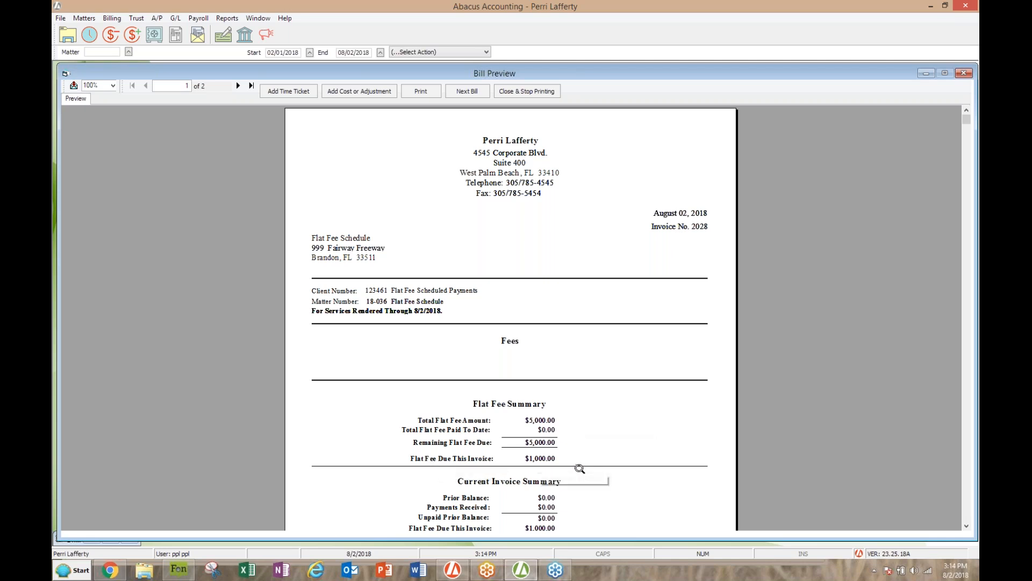
Review the bill's flat fee summary and the scheduled payments on its second page, and close the preview.
{"action": "left_click", "coordinate": [966, 526]}
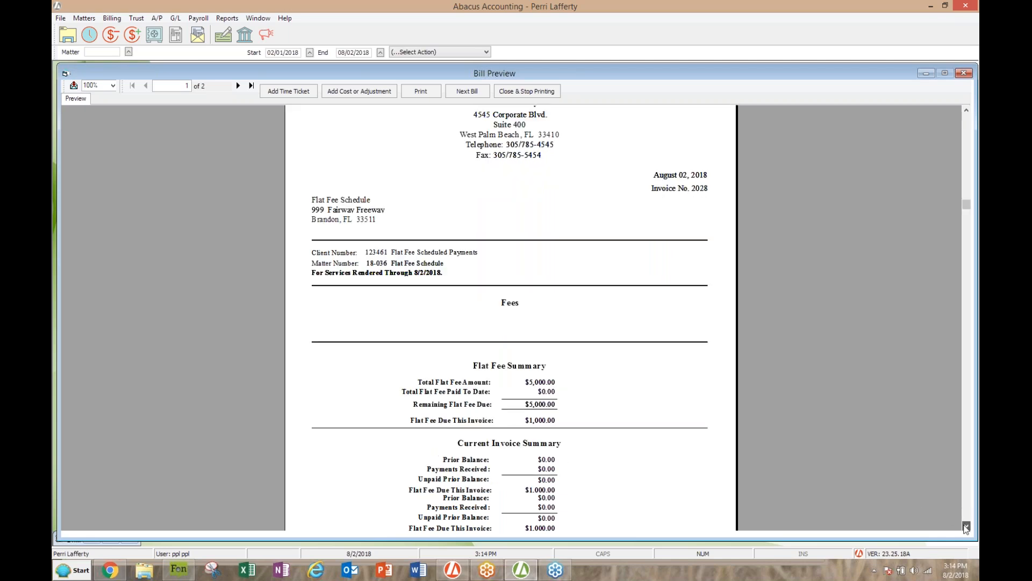
{"action": "left_click", "coordinate": [966, 527]}
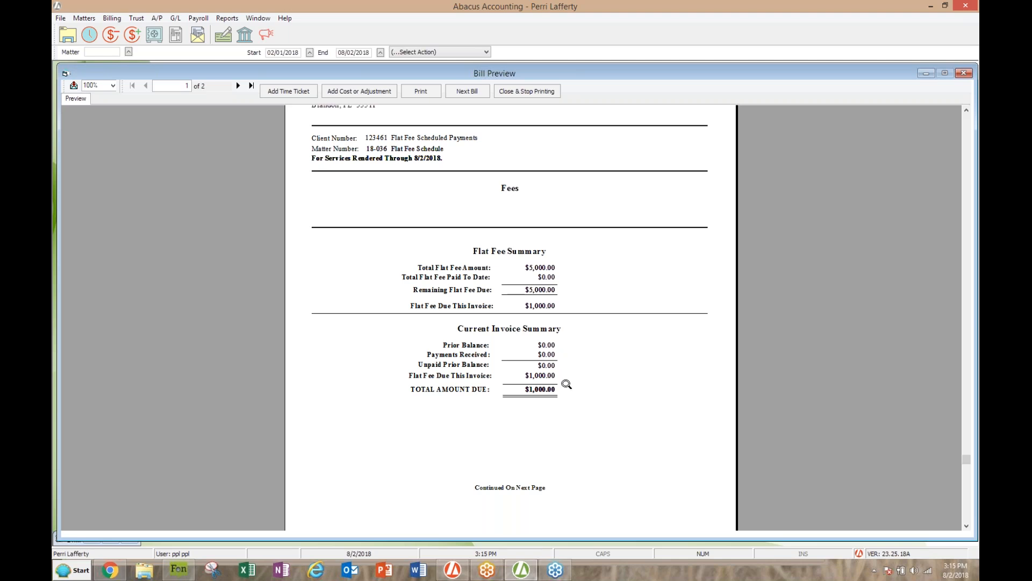
{"action": "left_click", "coordinate": [237, 85]}
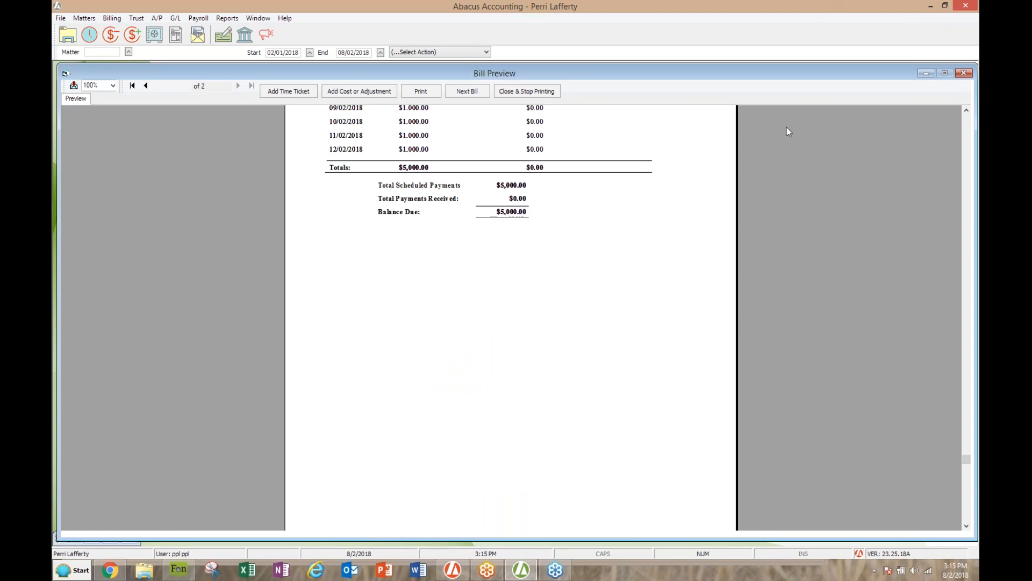
{"action": "left_click_drag", "start_coordinate": [967, 459], "coordinate": [953, 242]}
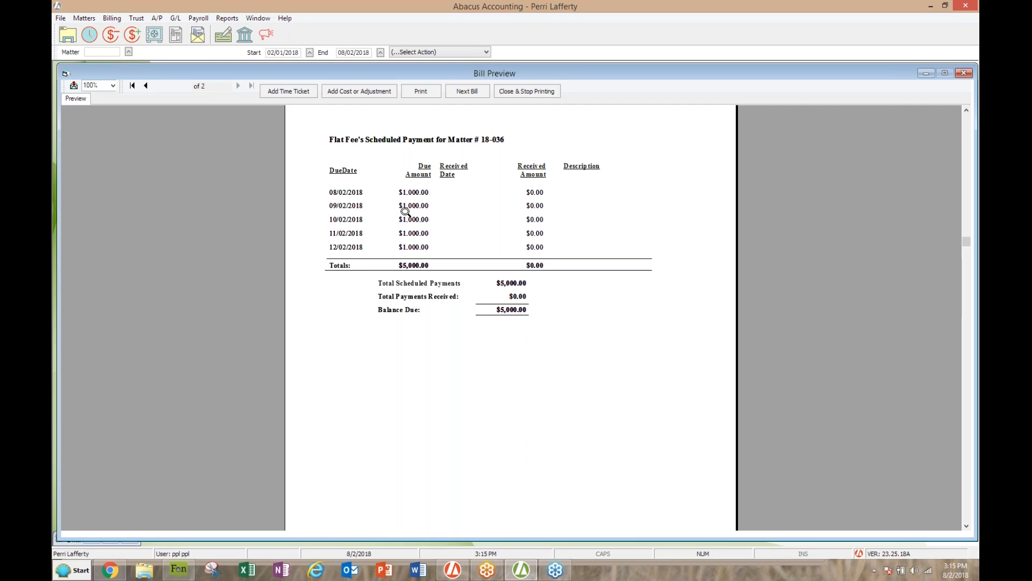
{"action": "double_click", "coordinate": [661, 77]}
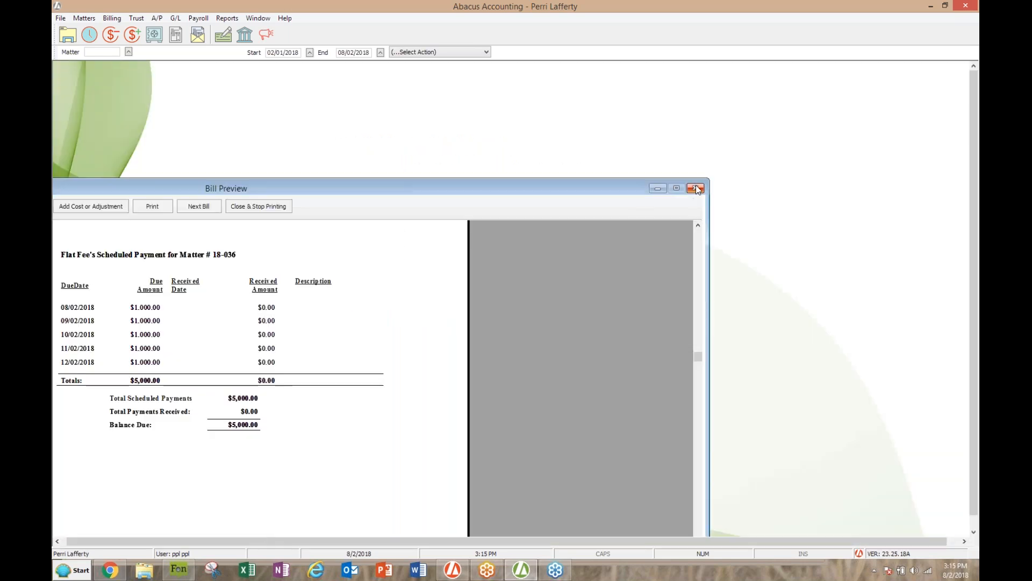
{"action": "left_click", "coordinate": [696, 187]}
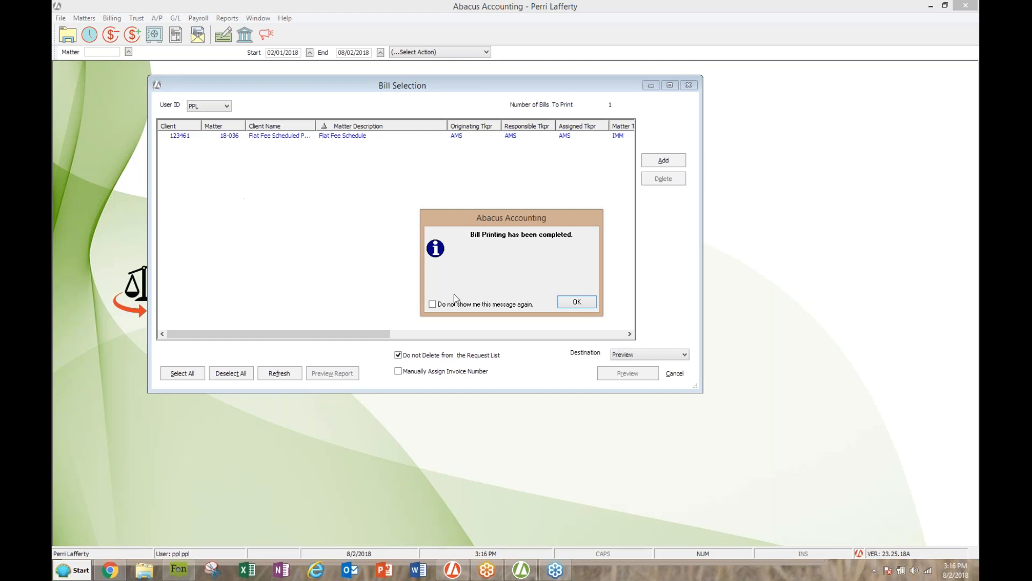
{"action": "left_click", "coordinate": [564, 302]}
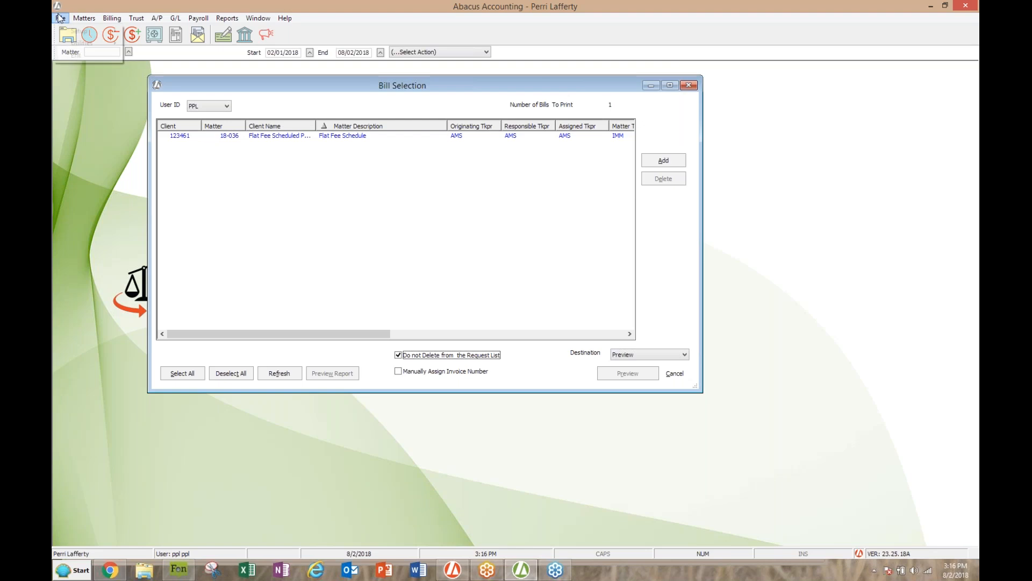
Open the Scheduled Flat Fee billing format code for editing and show its reporting options.
{"action": "left_click", "coordinate": [84, 18]}
{"action": "mouse_move", "coordinate": [61, 36]}
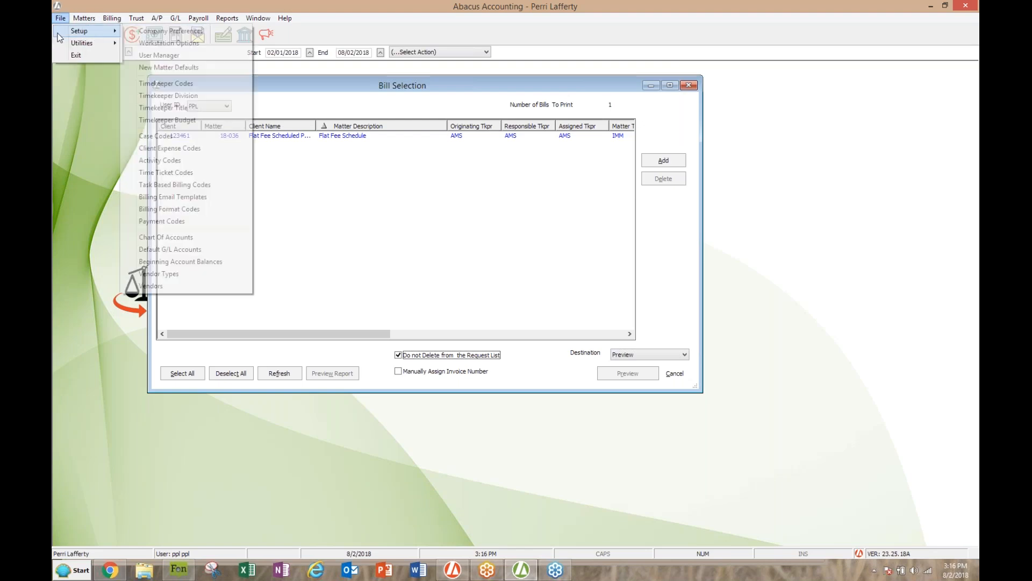
{"action": "left_click", "coordinate": [161, 209]}
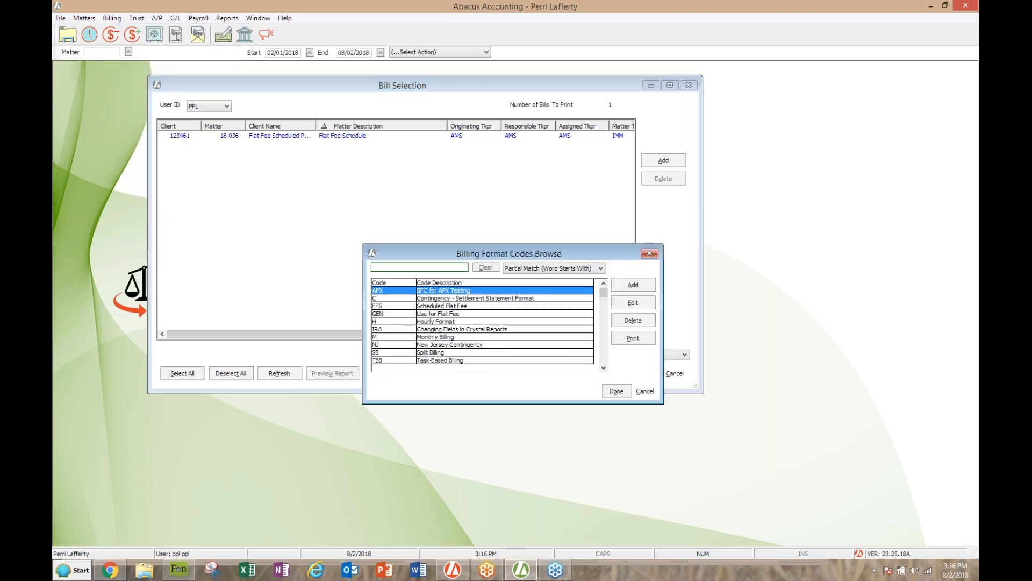
{"action": "left_click", "coordinate": [422, 305]}
{"action": "left_click", "coordinate": [618, 302]}
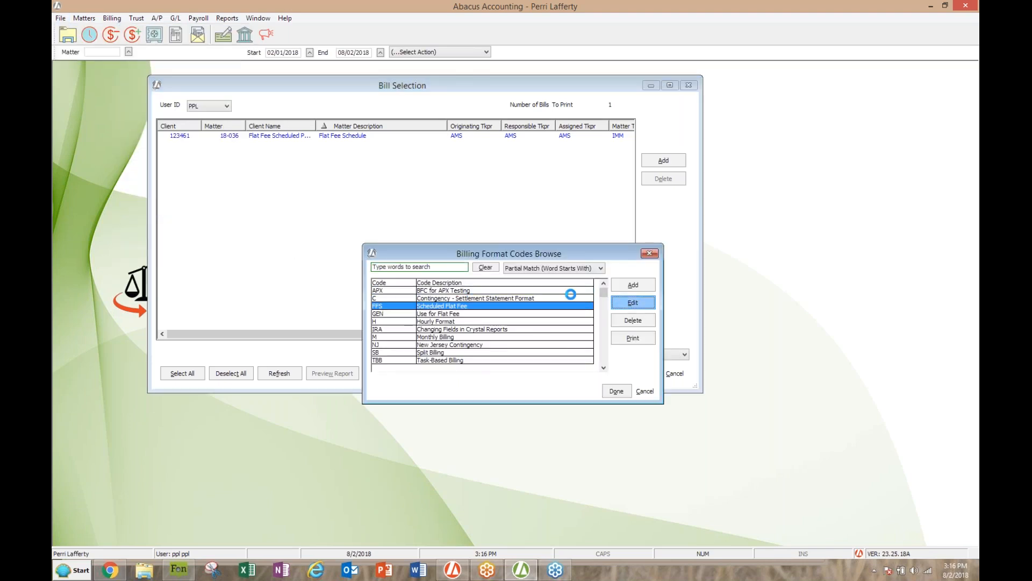
{"action": "left_click", "coordinate": [476, 364]}
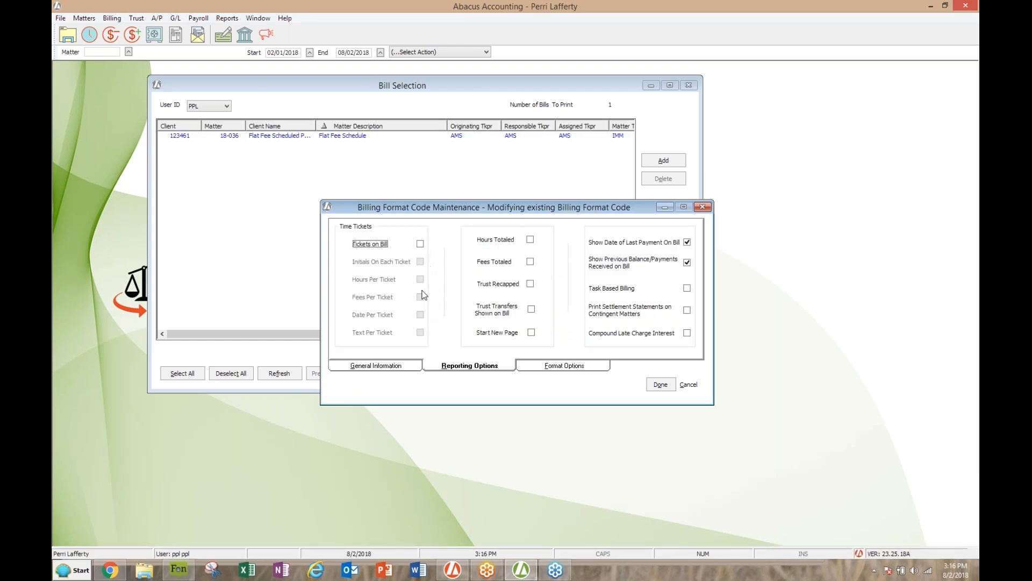
Try enabling Tickets on Bill for the Scheduled Flat Fee format, discard the change and close the billing format codes.
{"action": "left_click", "coordinate": [420, 244]}
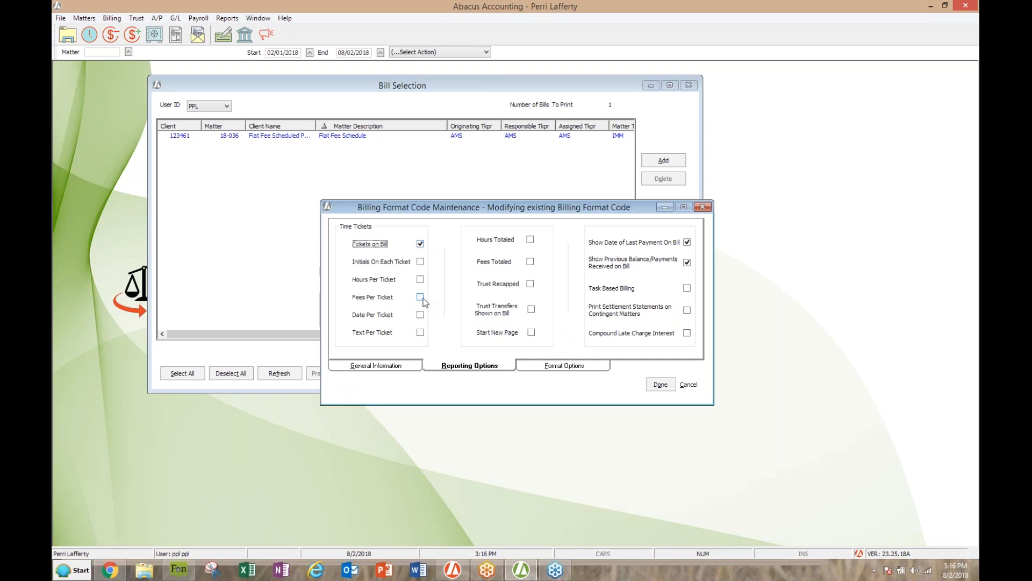
{"action": "left_click", "coordinate": [702, 207]}
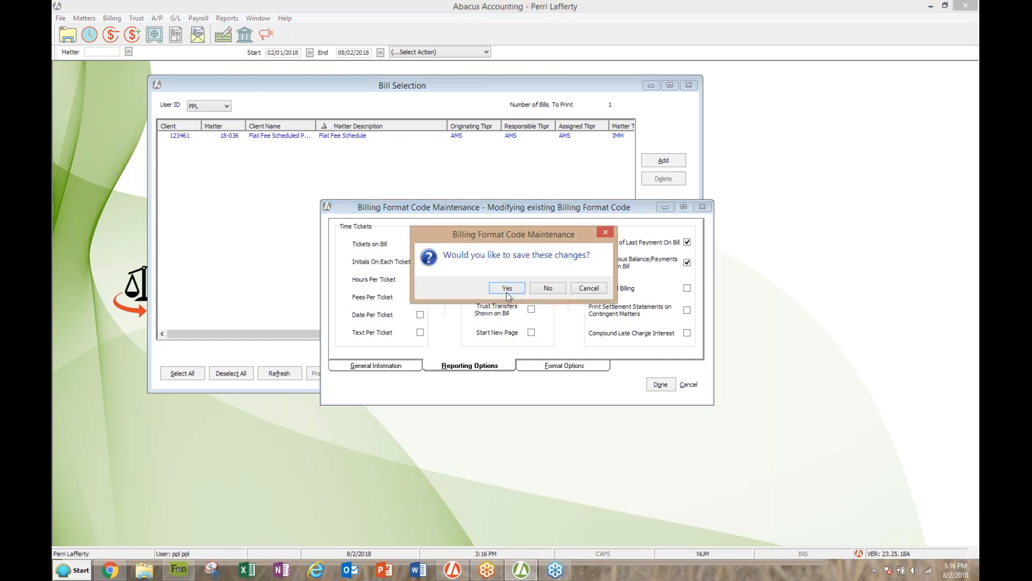
{"action": "left_click", "coordinate": [547, 289]}
{"action": "left_click", "coordinate": [651, 251]}
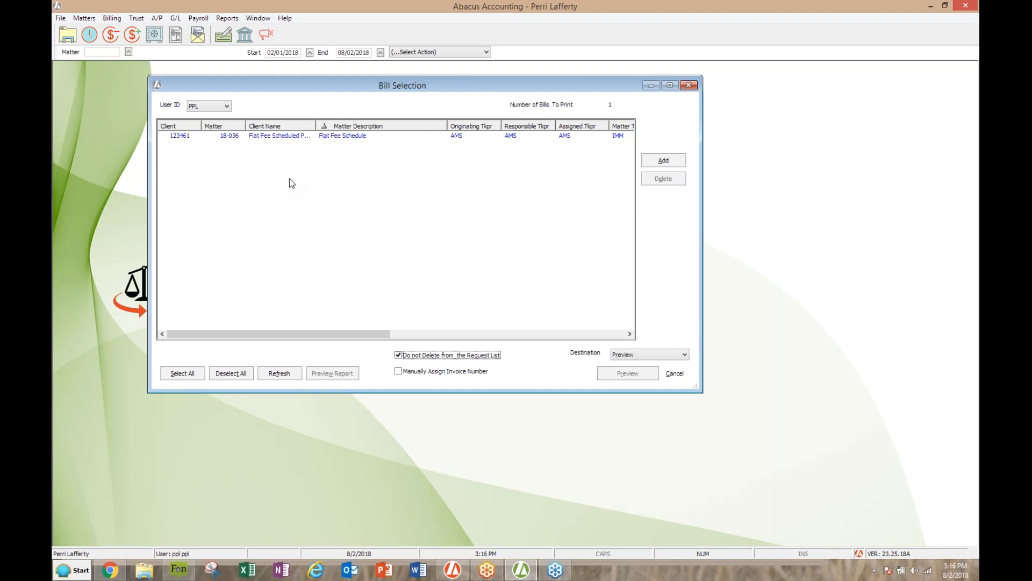
Close the bill selection and preview the Flat Fee Schedule Detail report for all clients and matters.
{"action": "left_click", "coordinate": [689, 85]}
{"action": "left_click", "coordinate": [84, 18]}
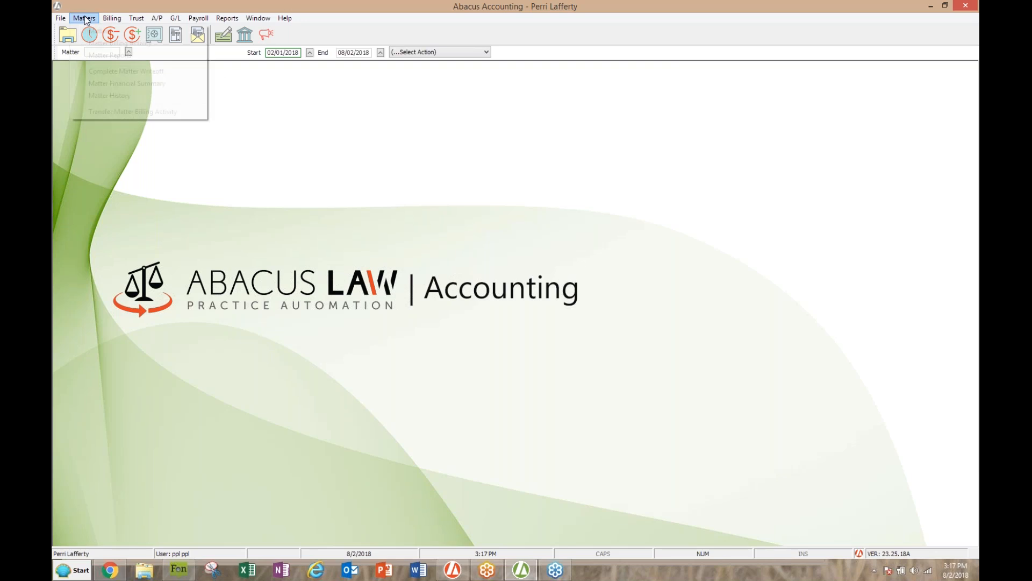
{"action": "left_click", "coordinate": [95, 59]}
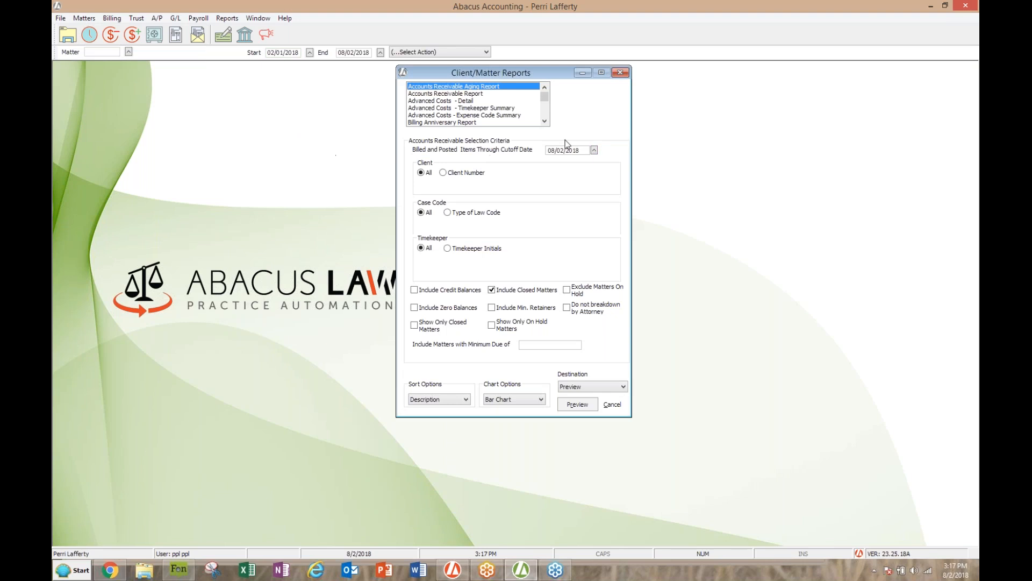
{"action": "left_click", "coordinate": [545, 122]}
{"action": "left_click", "coordinate": [545, 122]}
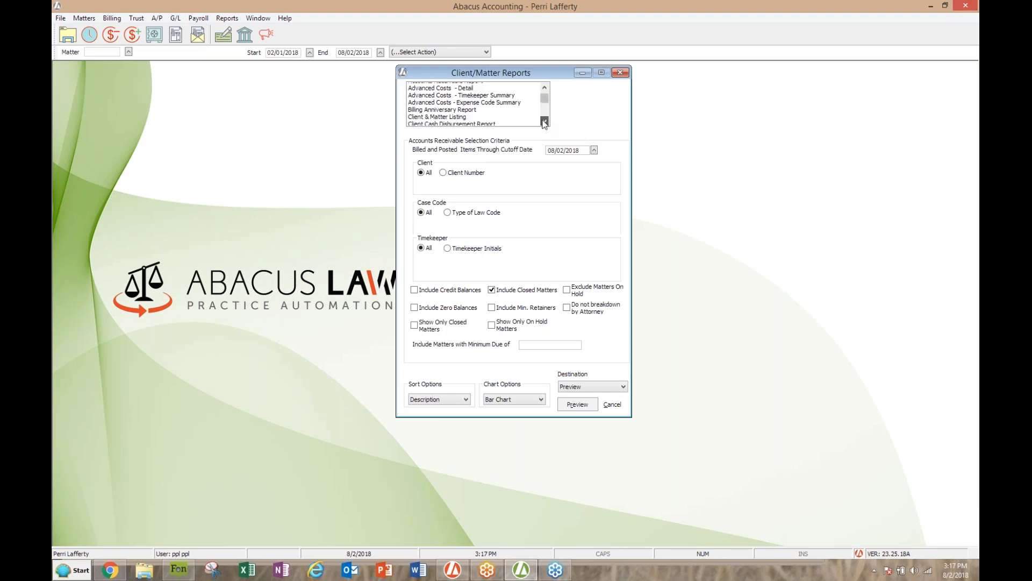
{"action": "left_click", "coordinate": [545, 122]}
{"action": "left_click", "coordinate": [544, 122]}
{"action": "left_click", "coordinate": [545, 123]}
{"action": "left_click", "coordinate": [545, 123]}
{"action": "left_click", "coordinate": [545, 122]}
{"action": "left_click", "coordinate": [544, 123]}
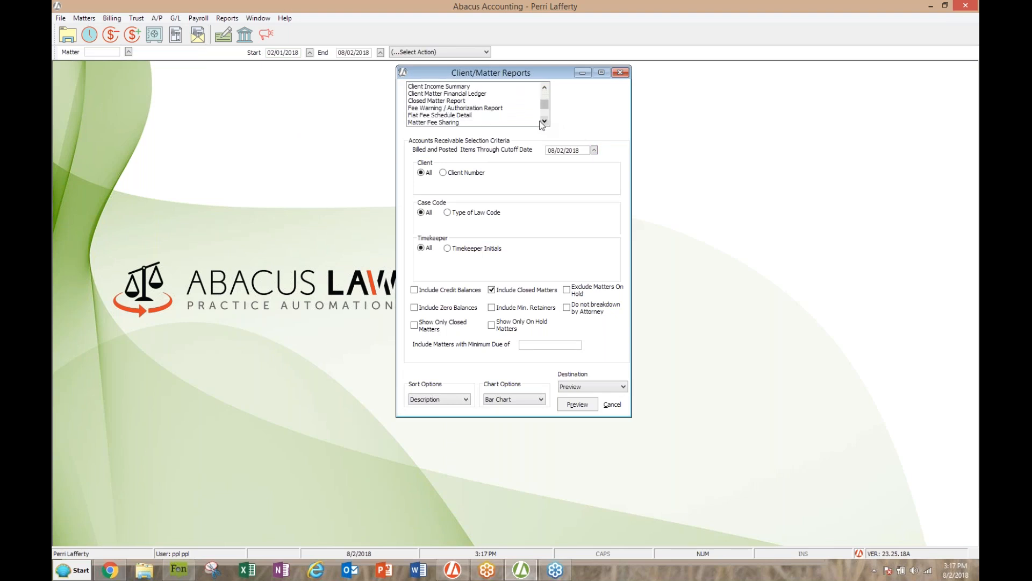
{"action": "left_click", "coordinate": [465, 116]}
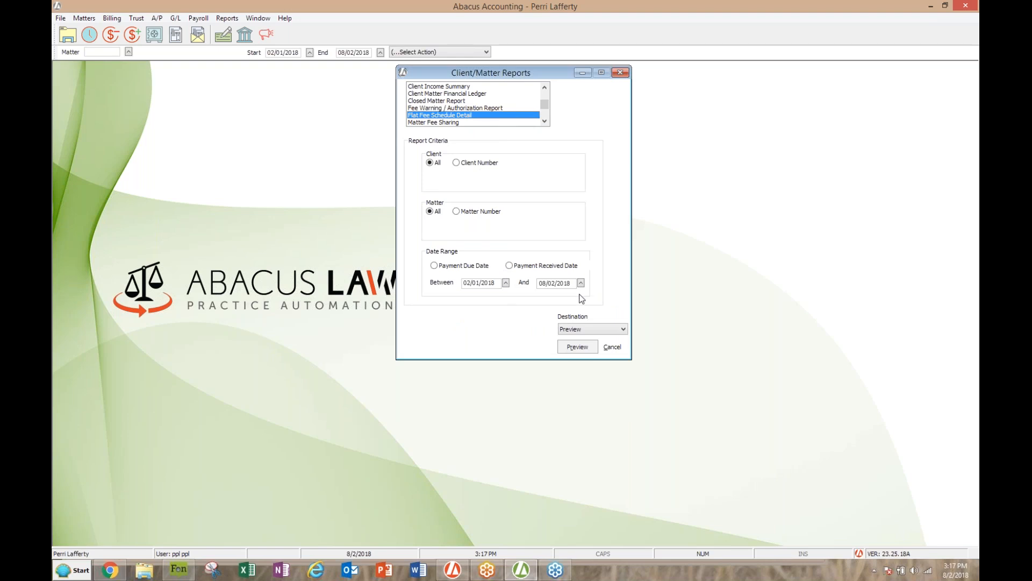
{"action": "left_click", "coordinate": [576, 347]}
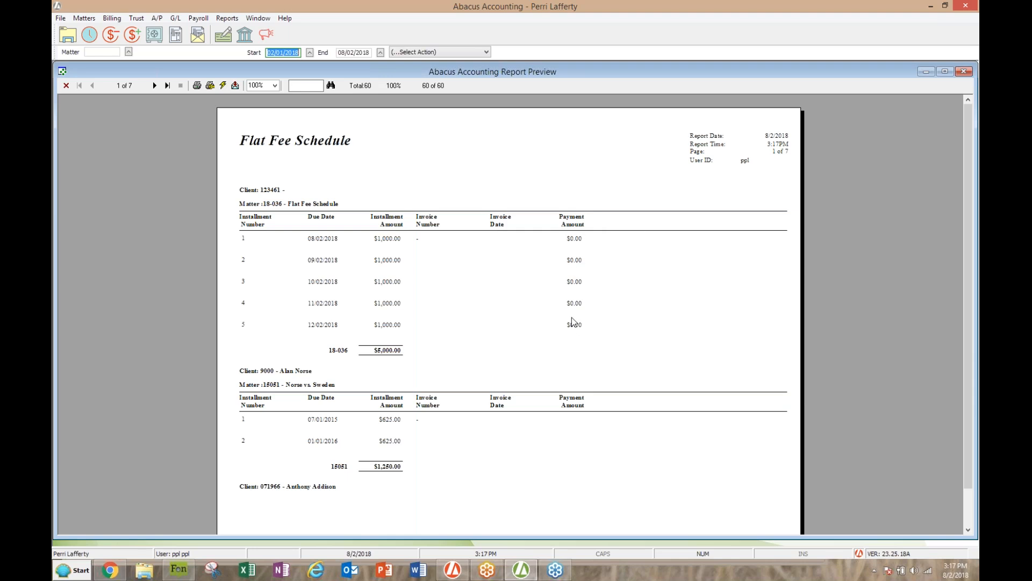
Review the installments, invoices and payments through page six of the flat fee report, and close the preview and the reports window.
{"action": "left_click", "coordinate": [155, 86]}
{"action": "left_click", "coordinate": [155, 87]}
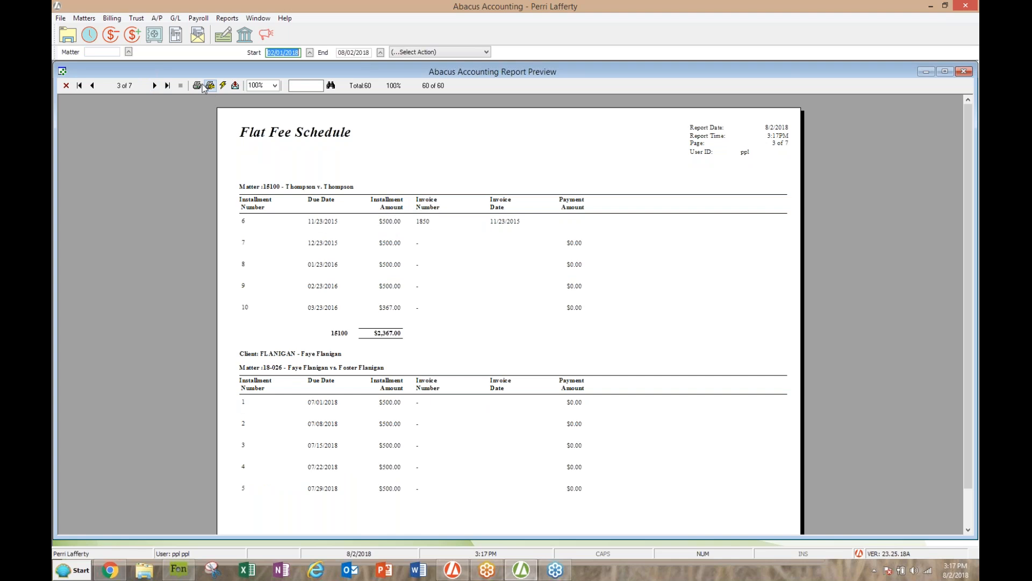
{"action": "left_click", "coordinate": [155, 87]}
{"action": "left_click", "coordinate": [155, 87]}
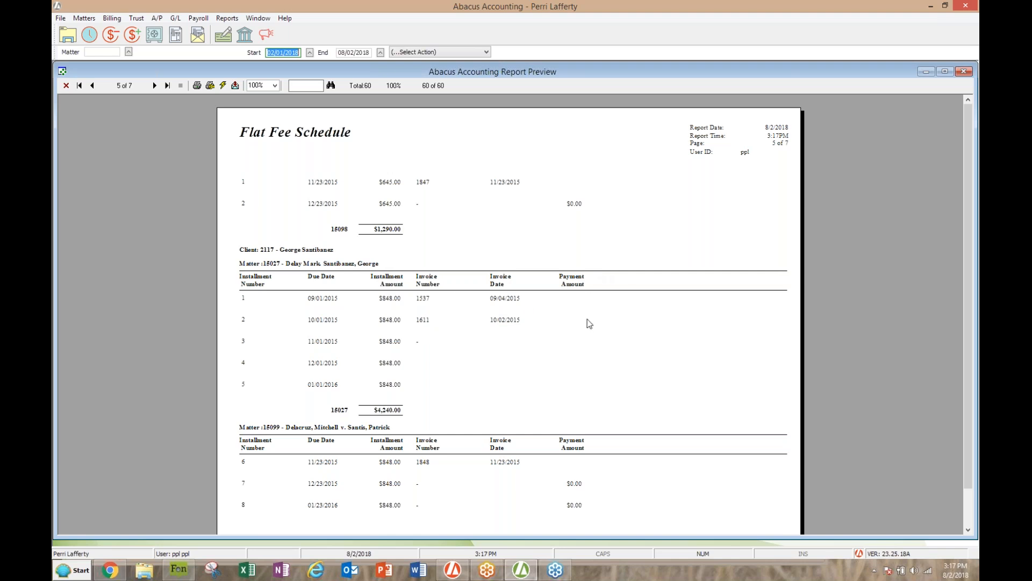
{"action": "left_click", "coordinate": [153, 86]}
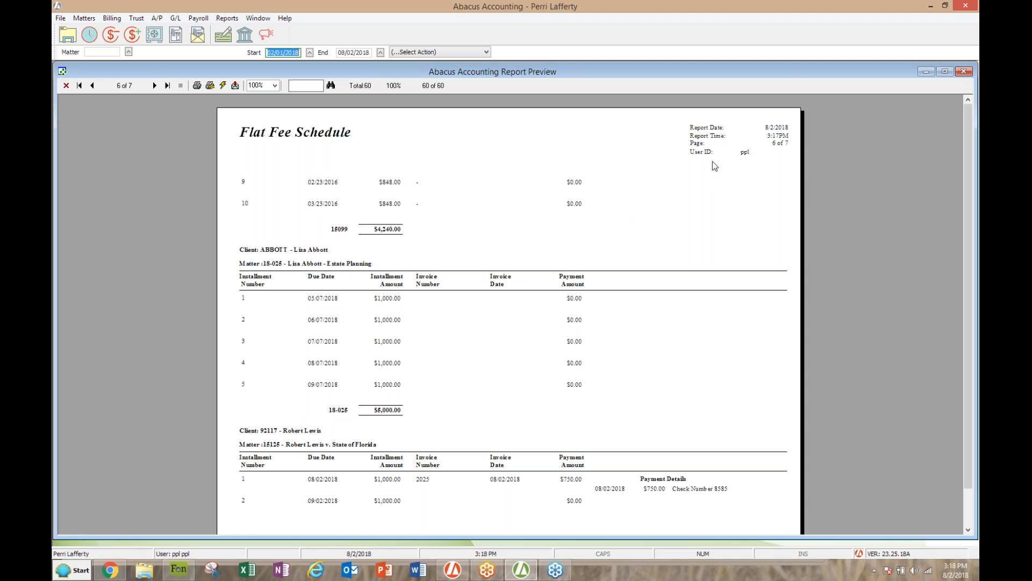
{"action": "left_click_drag", "start_coordinate": [760, 71], "coordinate": [411, 148]}
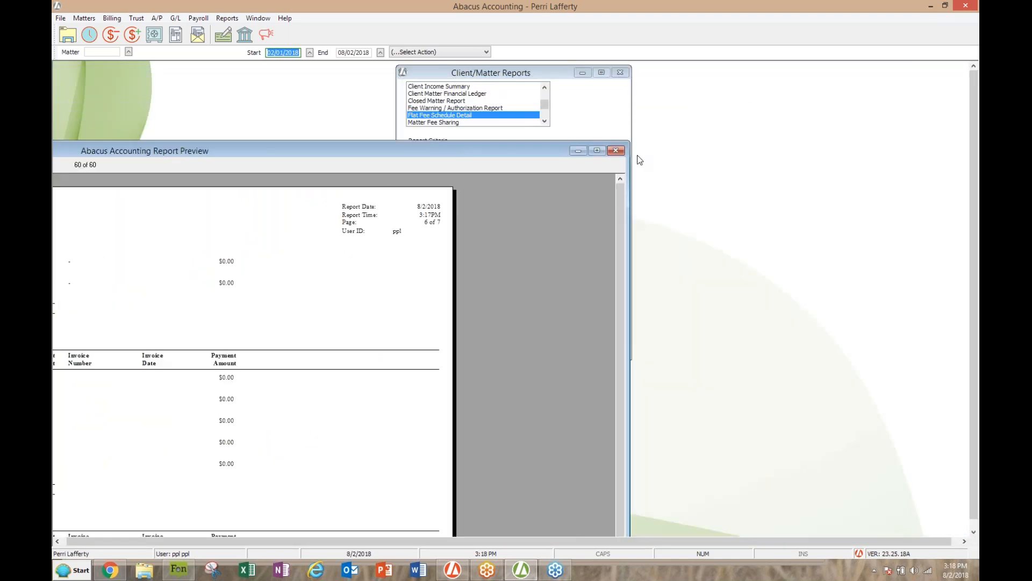
{"action": "left_click", "coordinate": [616, 152]}
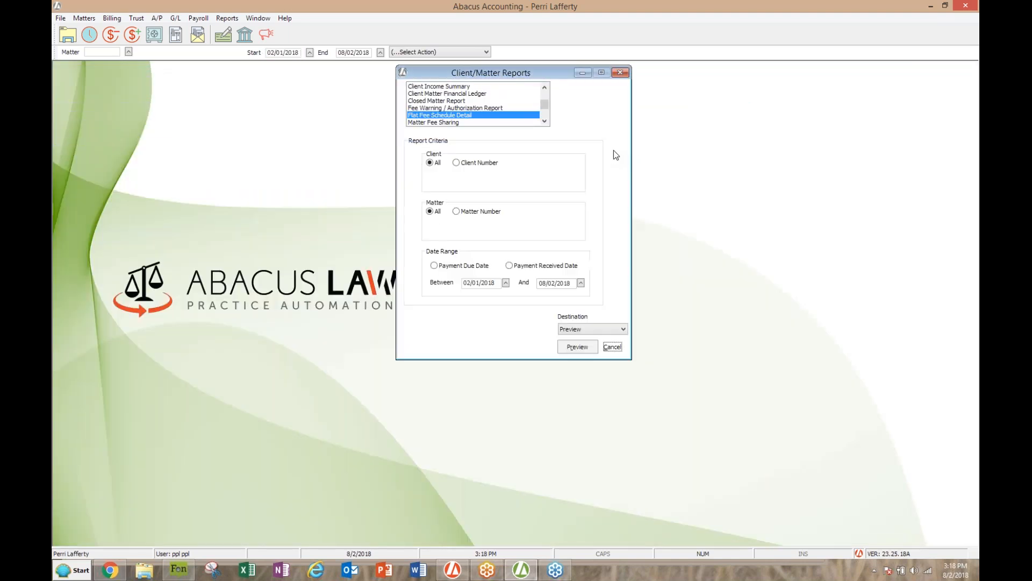
{"action": "left_click", "coordinate": [620, 75]}
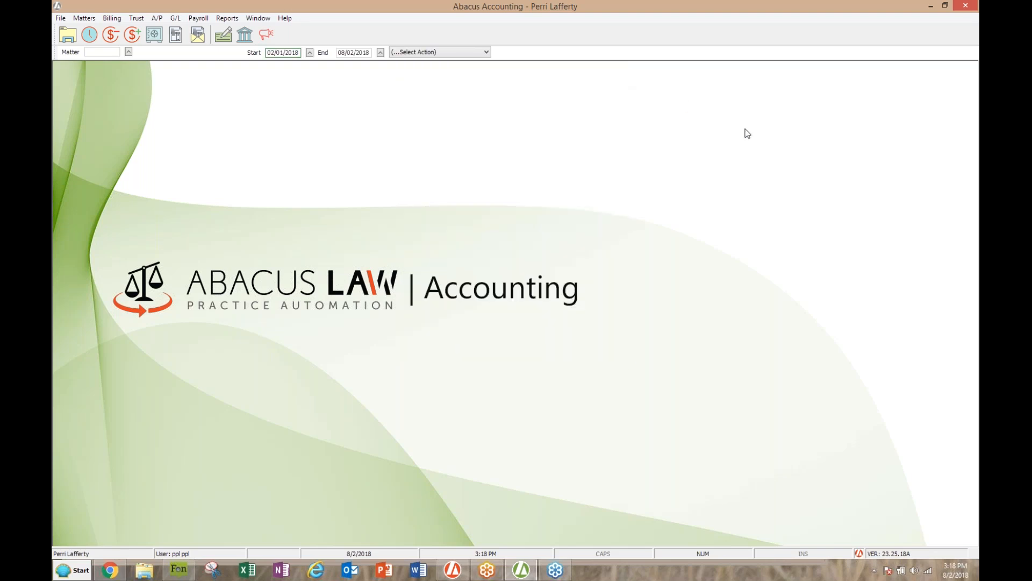
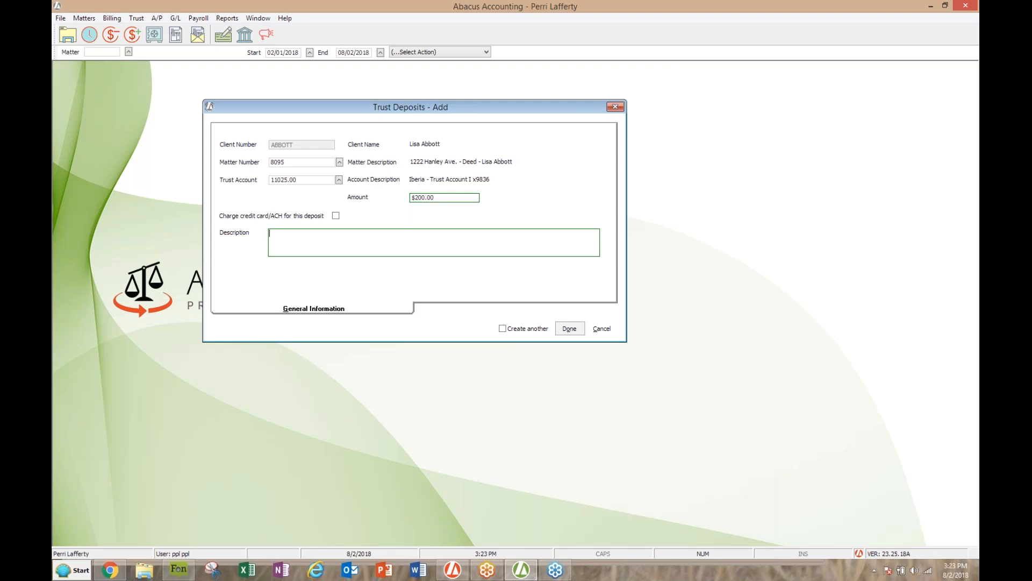
Describe the $200.00 trust deposit as "Paid by credit card" and save it.
{"action": "type", "text": "Paid by ct"}
{"action": "key", "text": "BackSpace"}
{"action": "type", "text": "redit card"}
{"action": "left_click", "coordinate": [569, 328]}
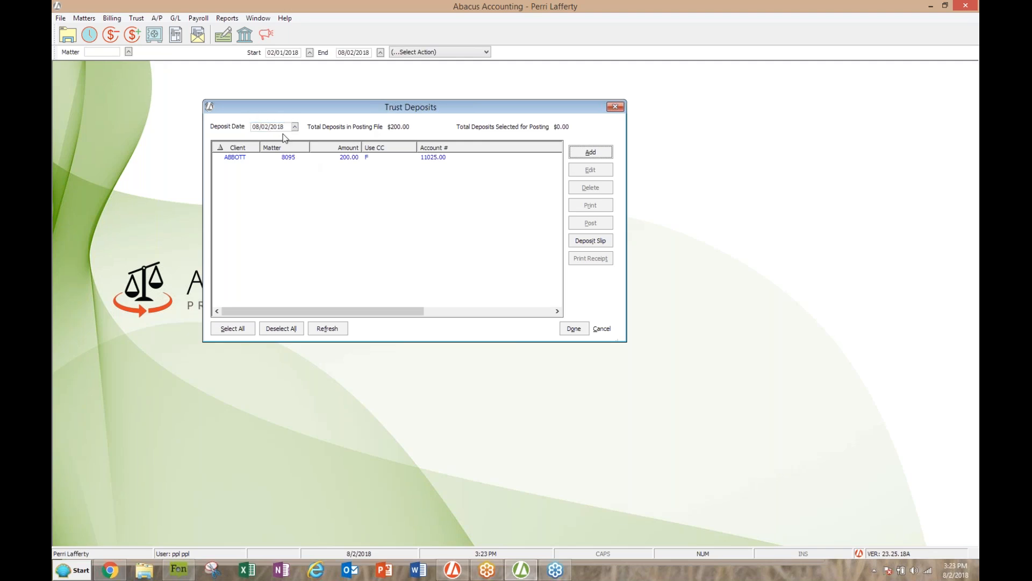
Set the deposit date for the trust deposits to 07/29/2018.
{"action": "left_click", "coordinate": [137, 18]}
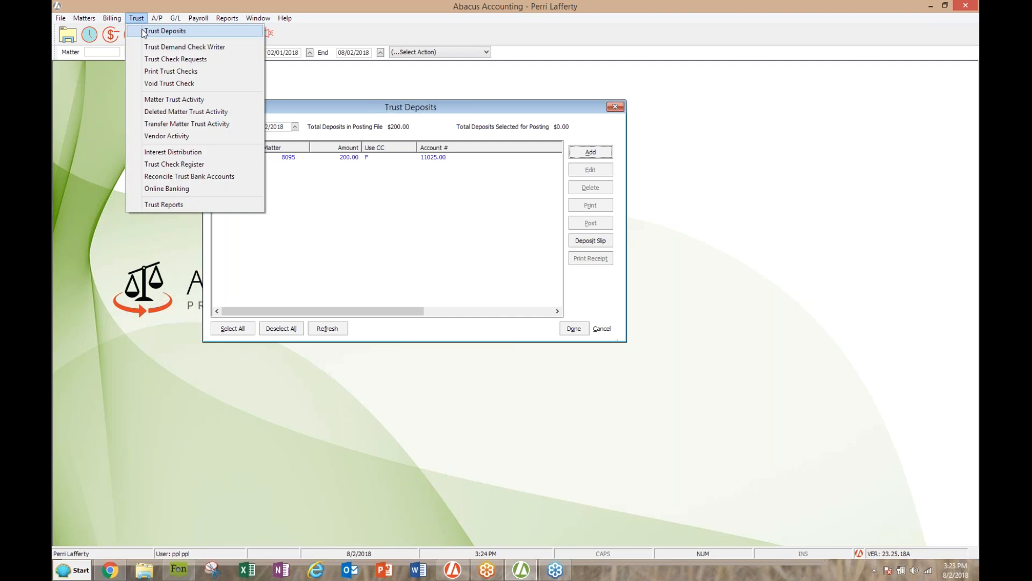
{"action": "left_click", "coordinate": [141, 31]}
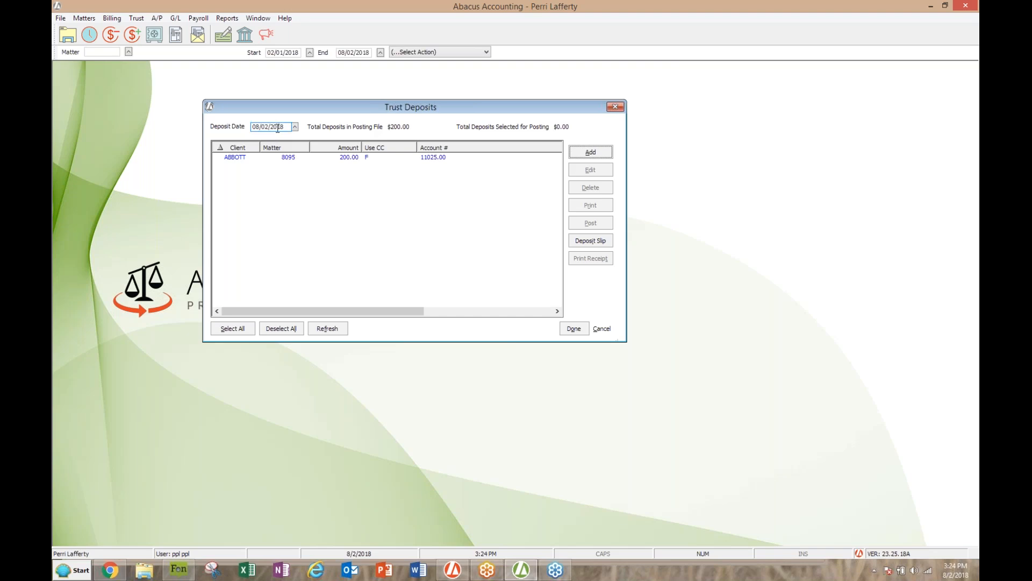
{"action": "left_click", "coordinate": [295, 127]}
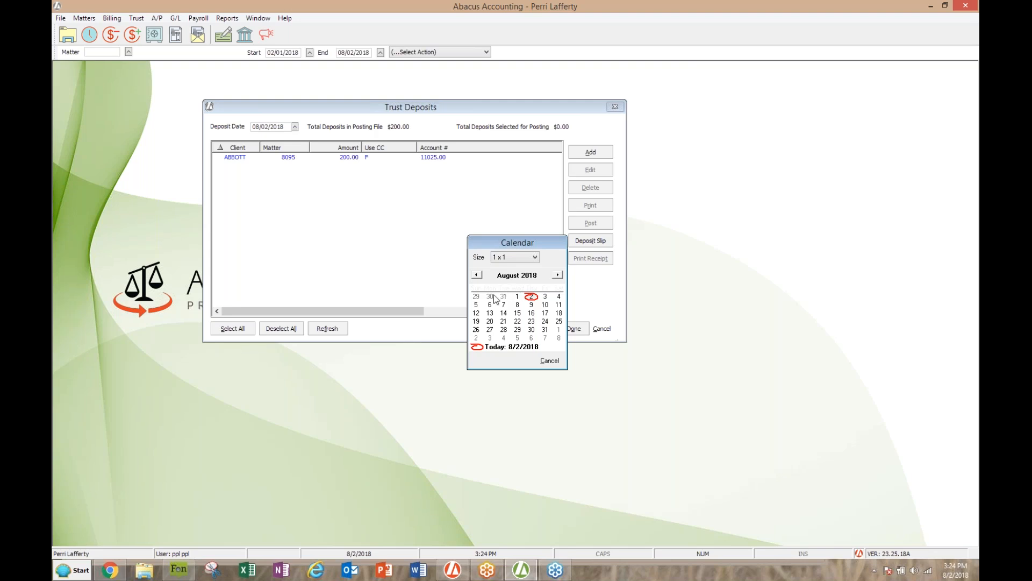
{"action": "left_click", "coordinate": [476, 296]}
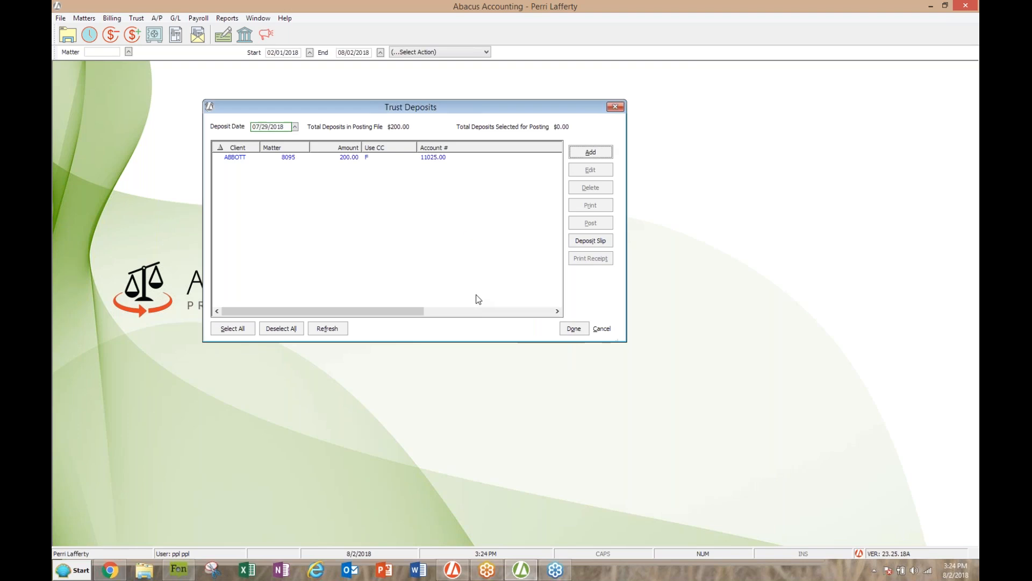
Post the $200.00 trust deposit, confirm the deposit date reminder, and close the trust deposits window.
{"action": "left_click", "coordinate": [348, 159]}
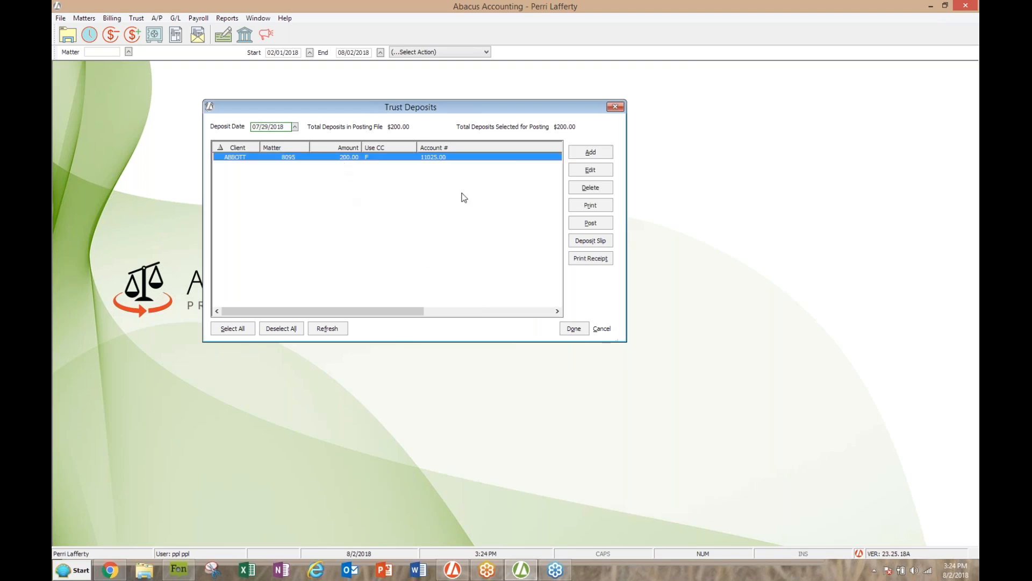
{"action": "left_click", "coordinate": [591, 224]}
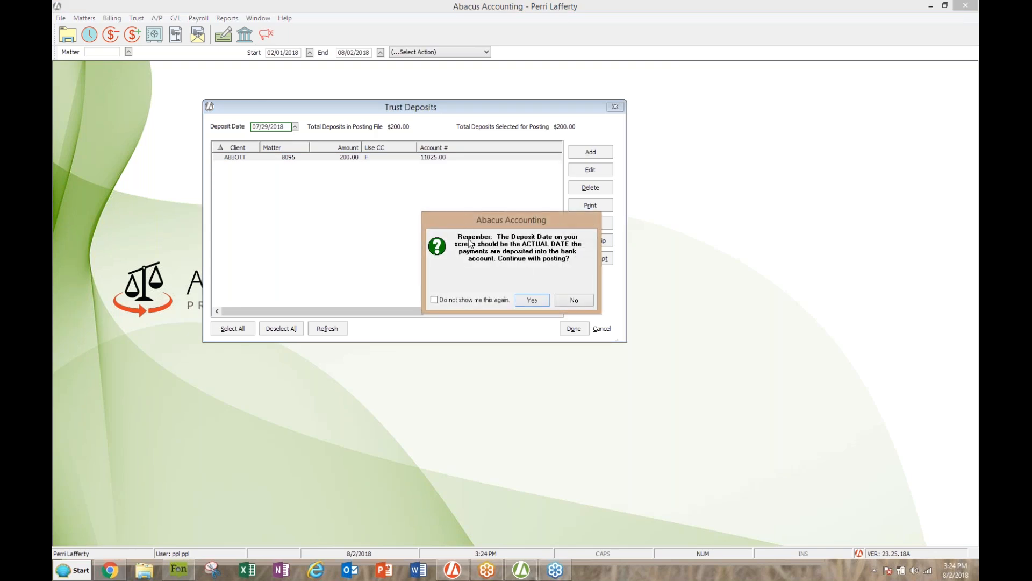
{"action": "left_click_drag", "start_coordinate": [467, 218], "coordinate": [337, 197]}
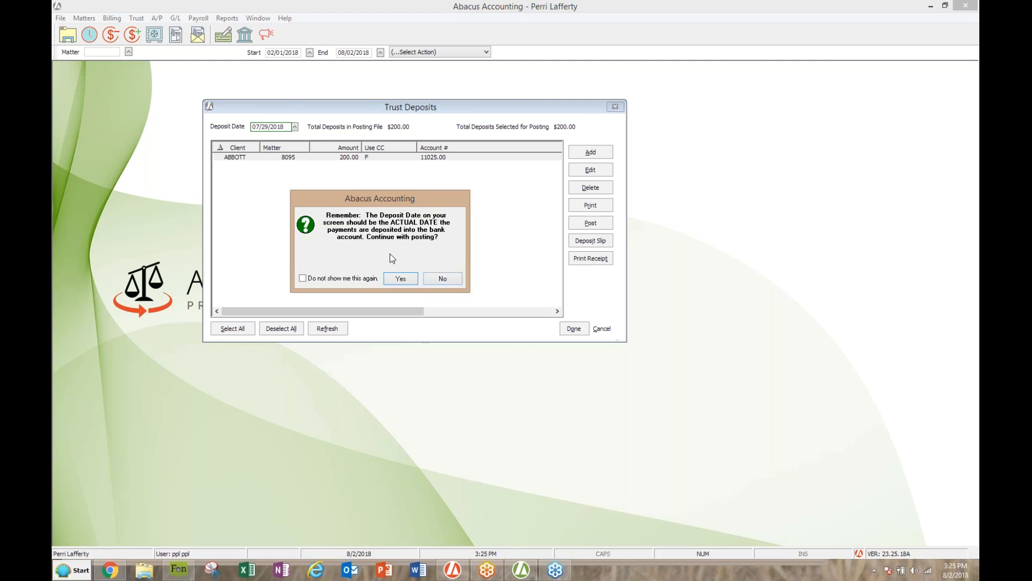
{"action": "left_click", "coordinate": [393, 279]}
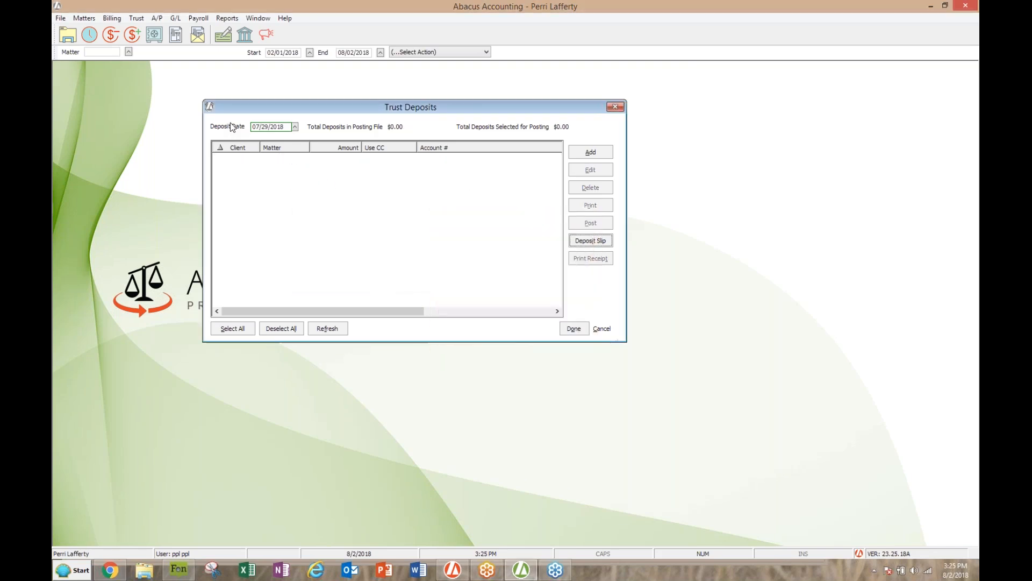
{"action": "left_click", "coordinate": [136, 18]}
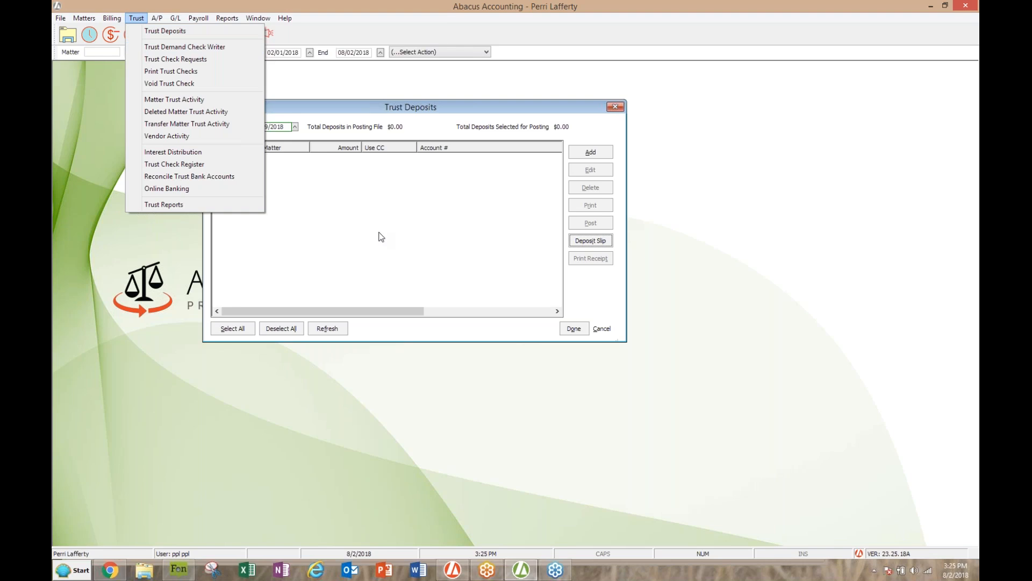
{"action": "left_click", "coordinate": [513, 82]}
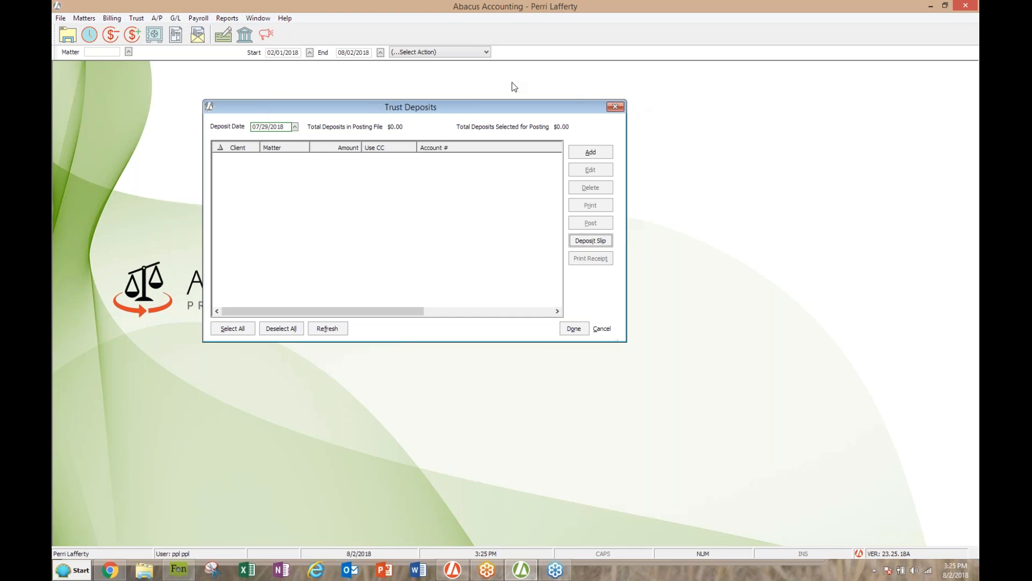
{"action": "left_click", "coordinate": [616, 107]}
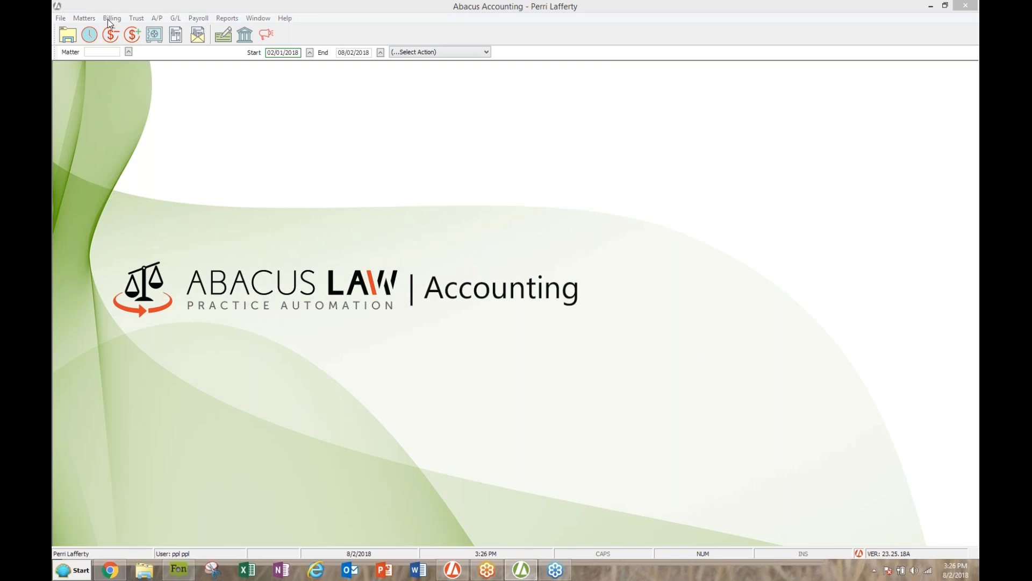
Open the company preferences to examine the general options, including automatic trust check requests upon posting bills.
{"action": "left_click", "coordinate": [61, 19]}
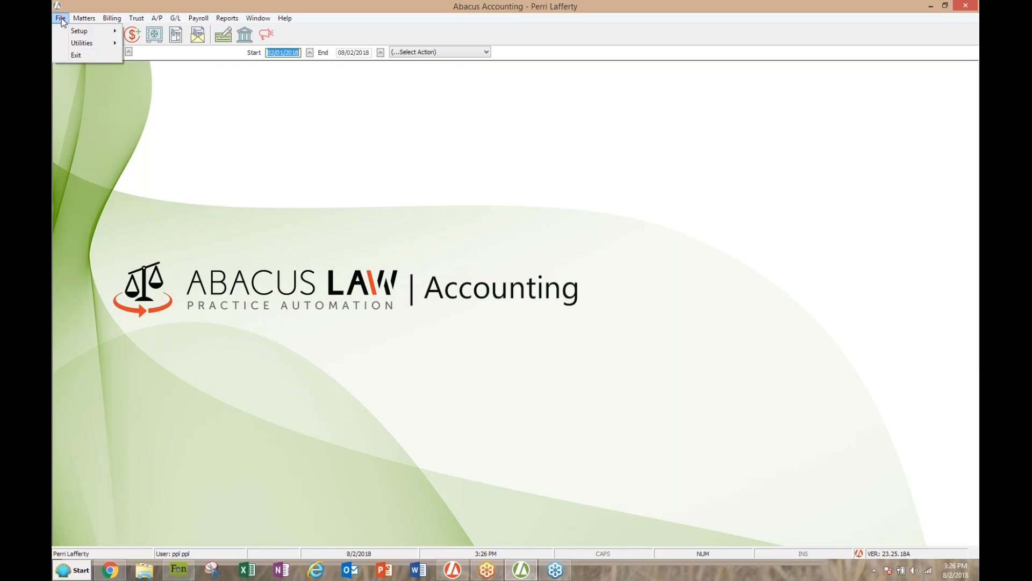
{"action": "mouse_move", "coordinate": [68, 30]}
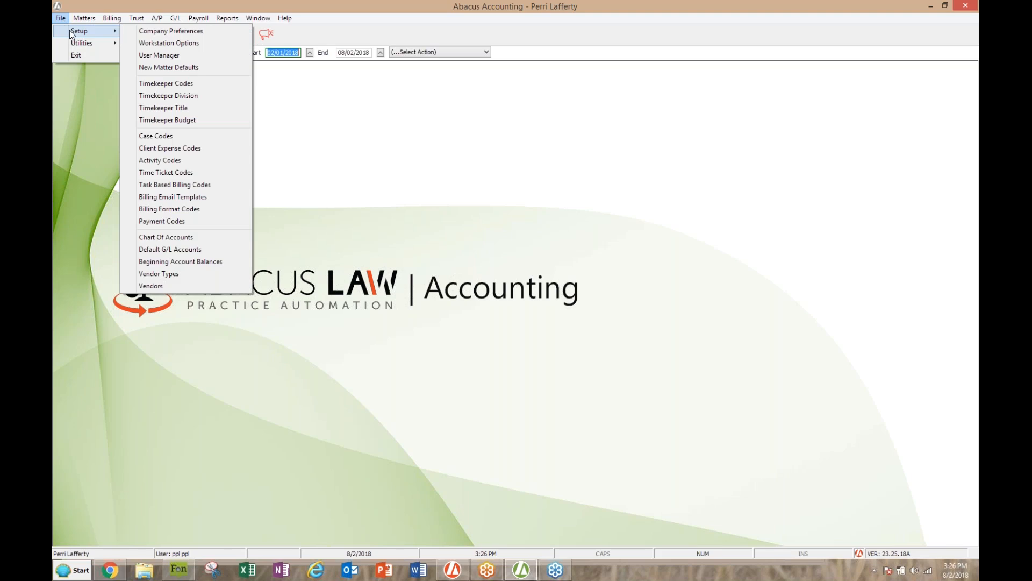
{"action": "left_click", "coordinate": [175, 31]}
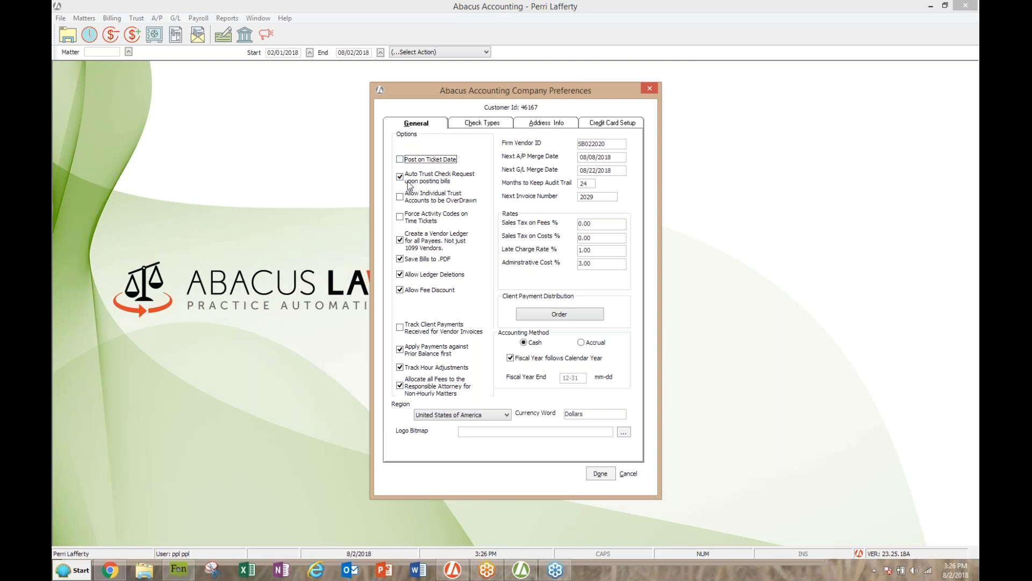
Close the company preferences and individually select the Hanley Ave. deed matter for bill printing.
{"action": "left_click", "coordinate": [649, 88]}
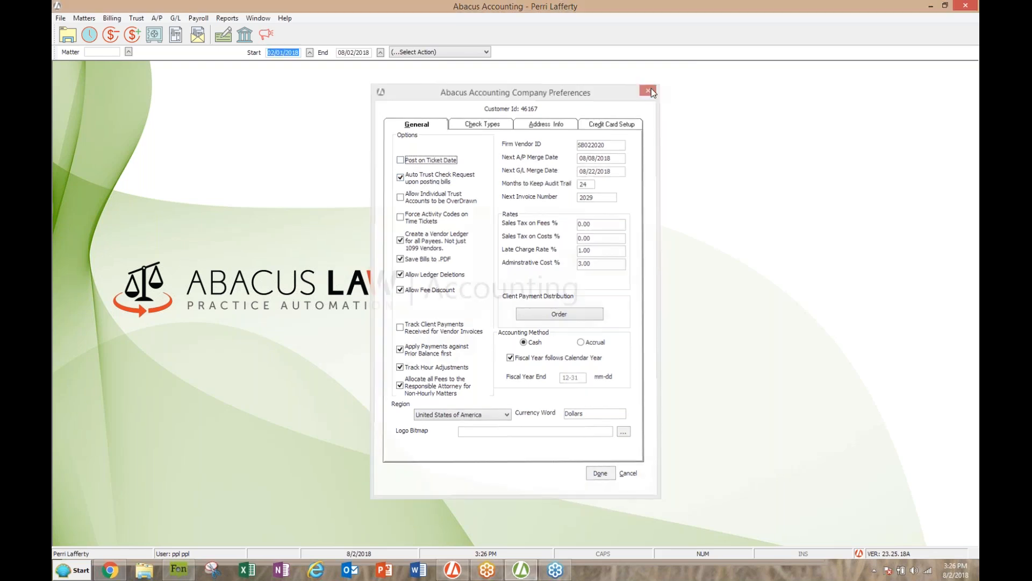
{"action": "left_click", "coordinate": [113, 19]}
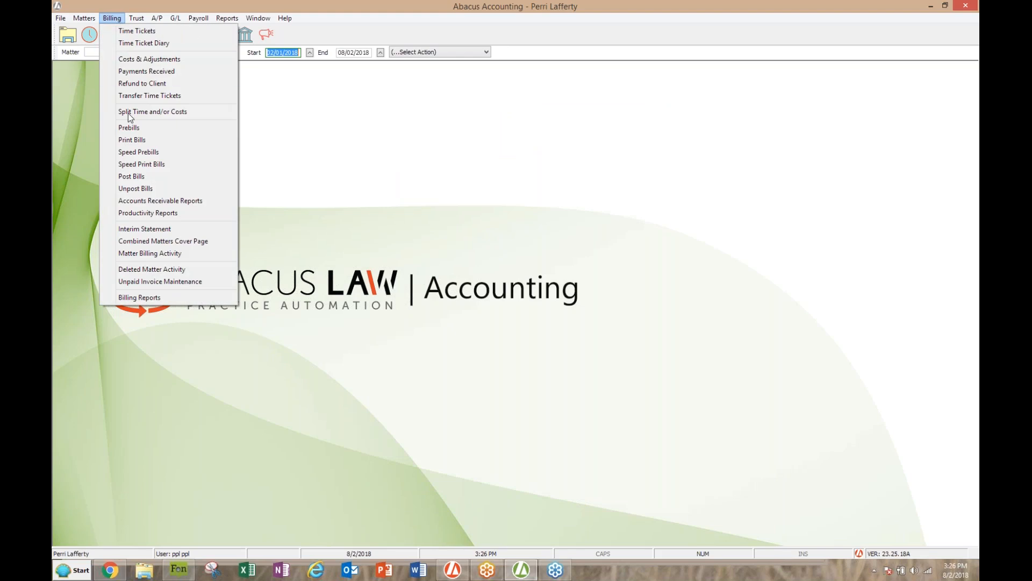
{"action": "left_click", "coordinate": [132, 140]}
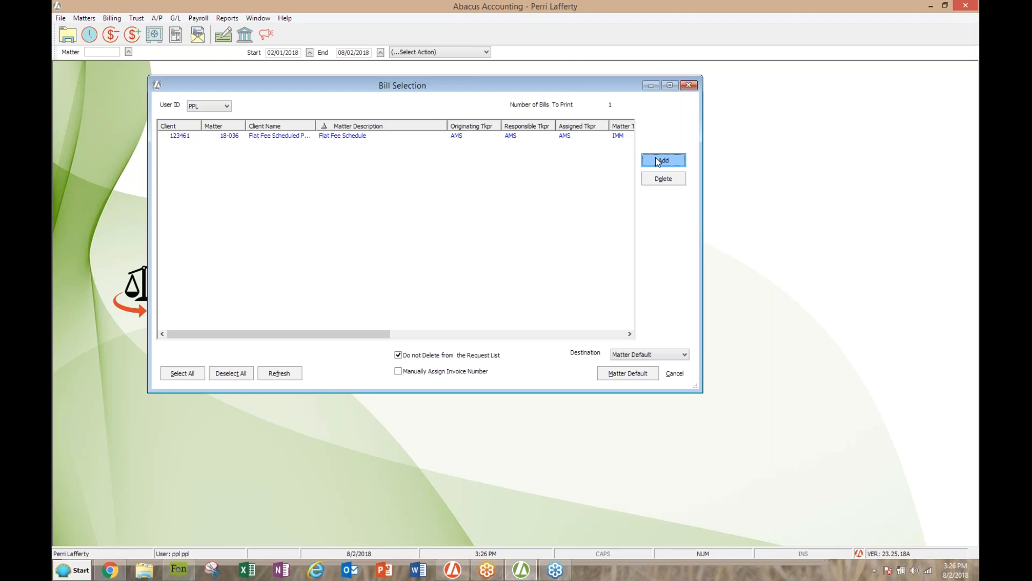
{"action": "left_click", "coordinate": [657, 160]}
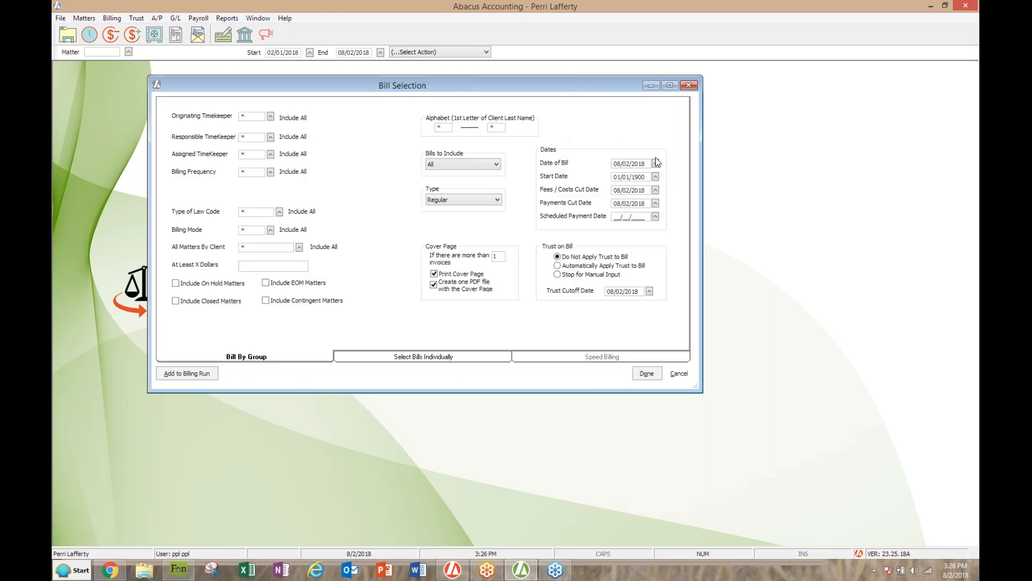
{"action": "left_click", "coordinate": [456, 357]}
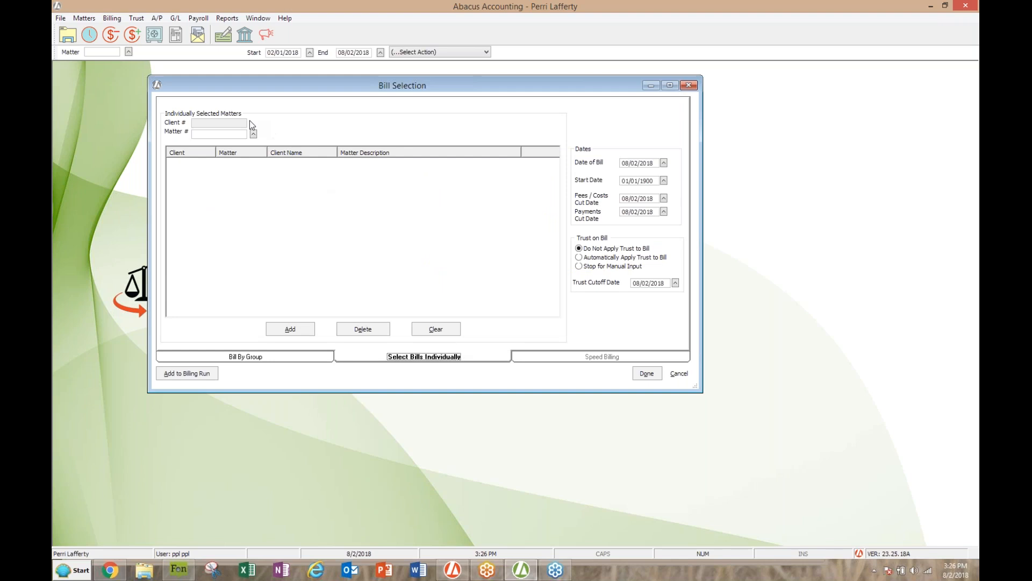
{"action": "left_click", "coordinate": [254, 134]}
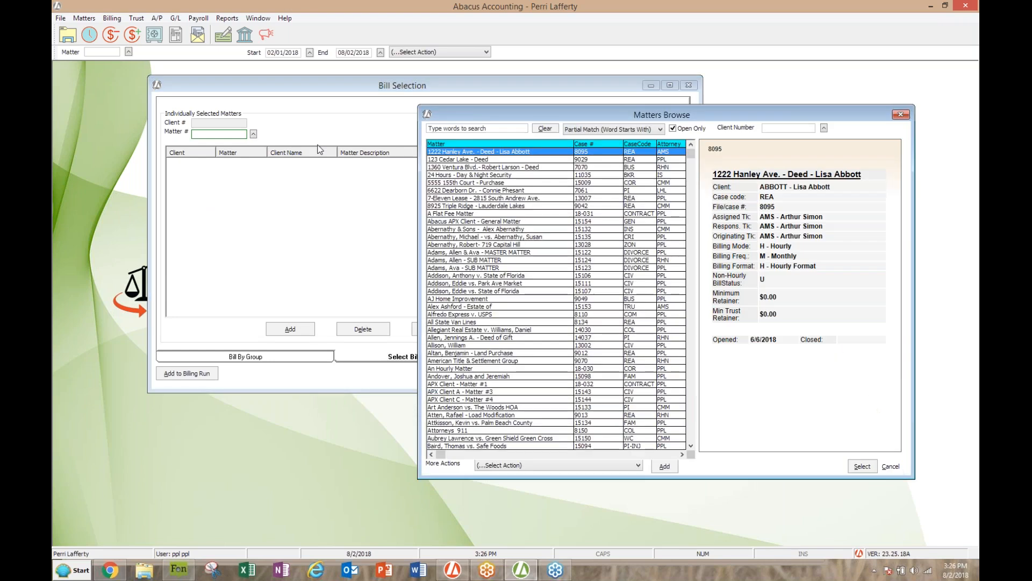
{"action": "double_click", "coordinate": [482, 153]}
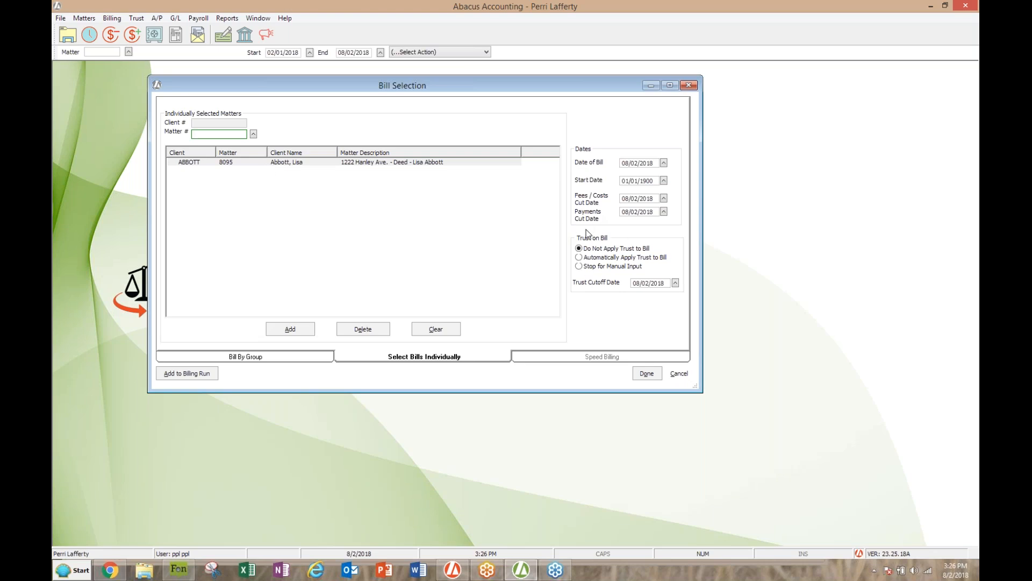
Set trust to be applied automatically to the bill and add the selected matter to the billing run.
{"action": "left_click", "coordinate": [579, 257]}
{"action": "left_click", "coordinate": [382, 163]}
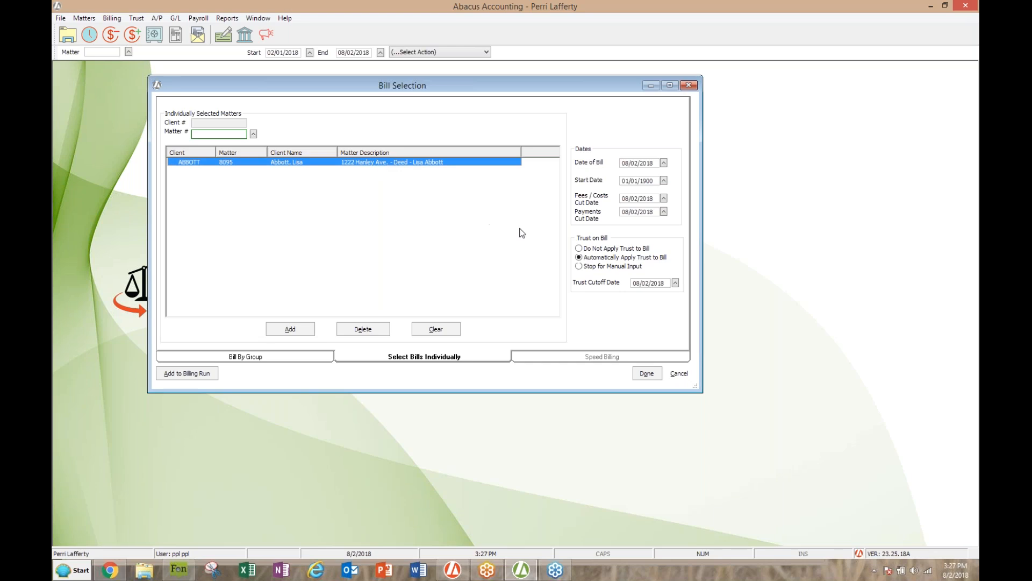
{"action": "left_click", "coordinate": [195, 374]}
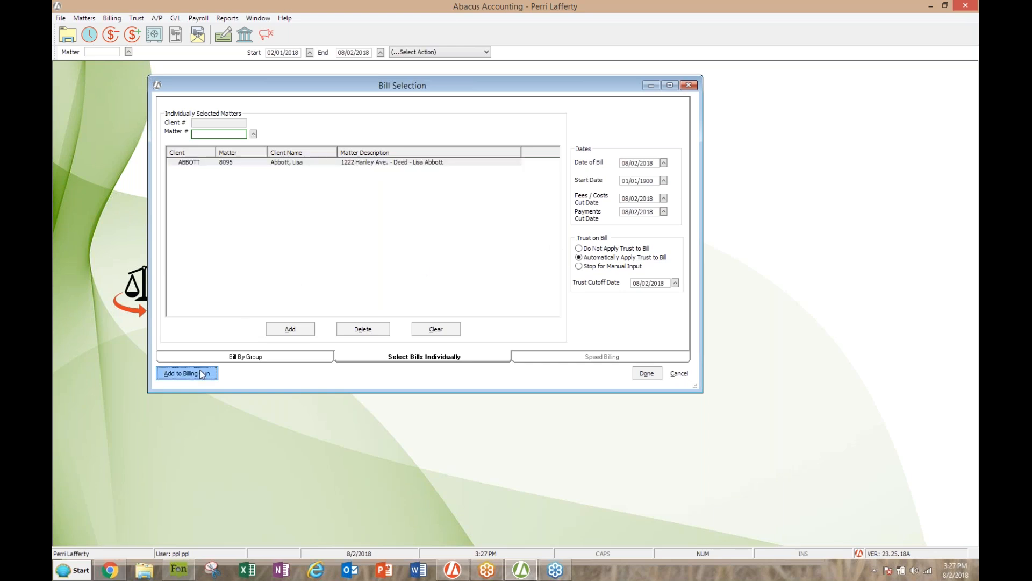
Generate the Hanley Ave. deed matter's bill with Preview as the destination.
{"action": "left_click", "coordinate": [345, 136]}
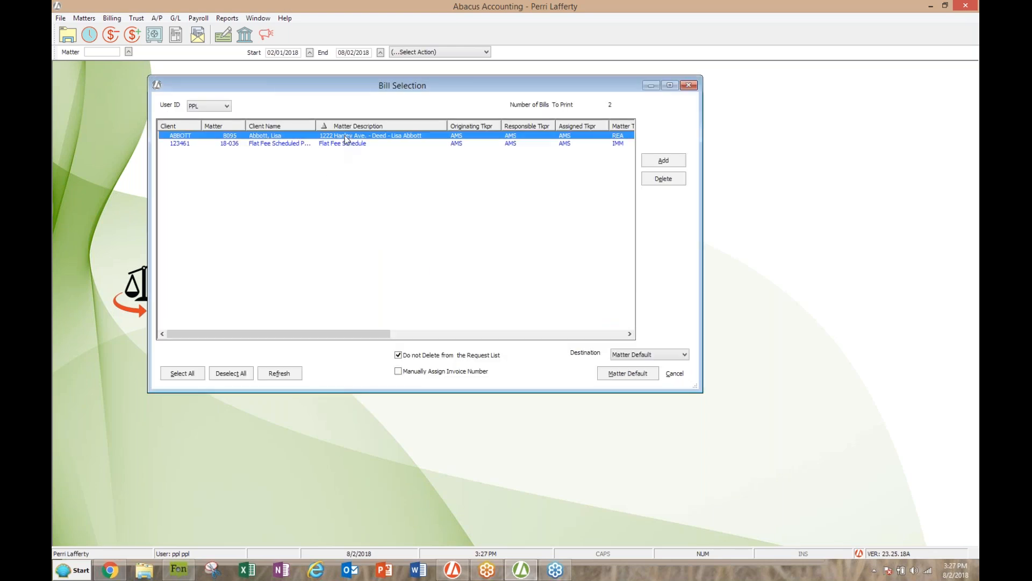
{"action": "left_click", "coordinate": [685, 355]}
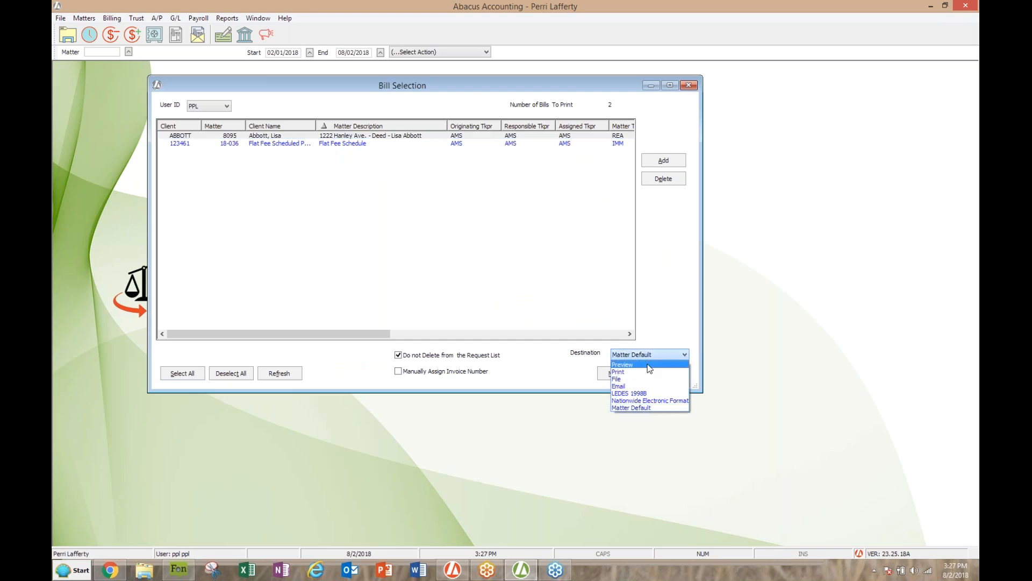
{"action": "left_click", "coordinate": [633, 366]}
{"action": "left_click", "coordinate": [628, 374]}
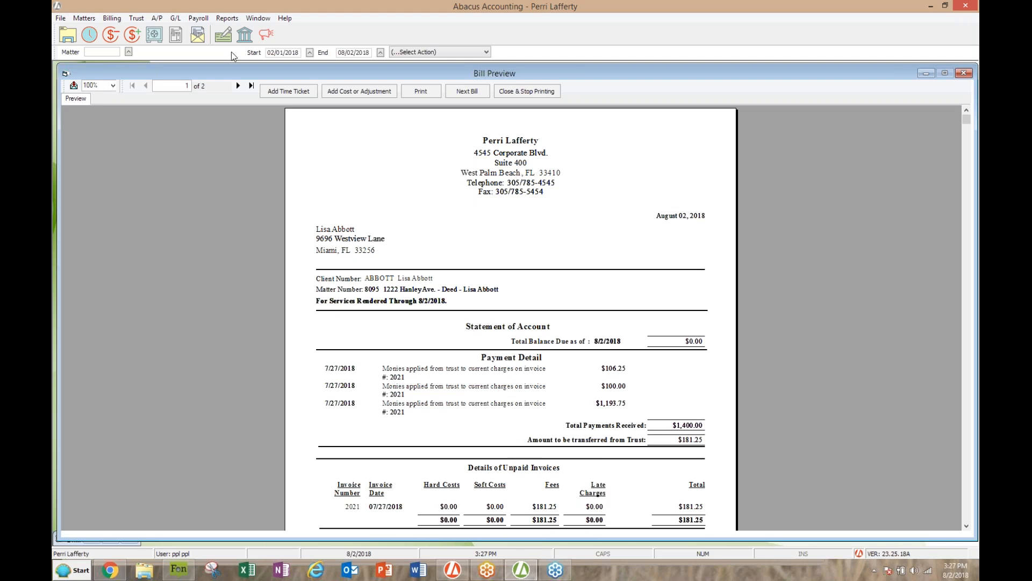
Examine the Trust Activity Recap on the bill's second page, and close the preview and the bill selection.
{"action": "left_click", "coordinate": [238, 86]}
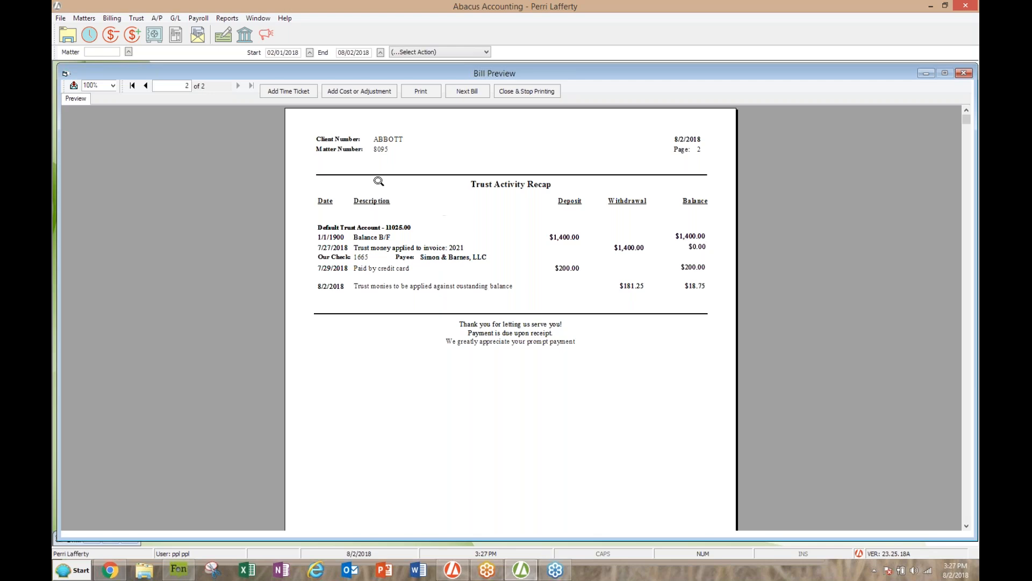
{"action": "left_click", "coordinate": [145, 86]}
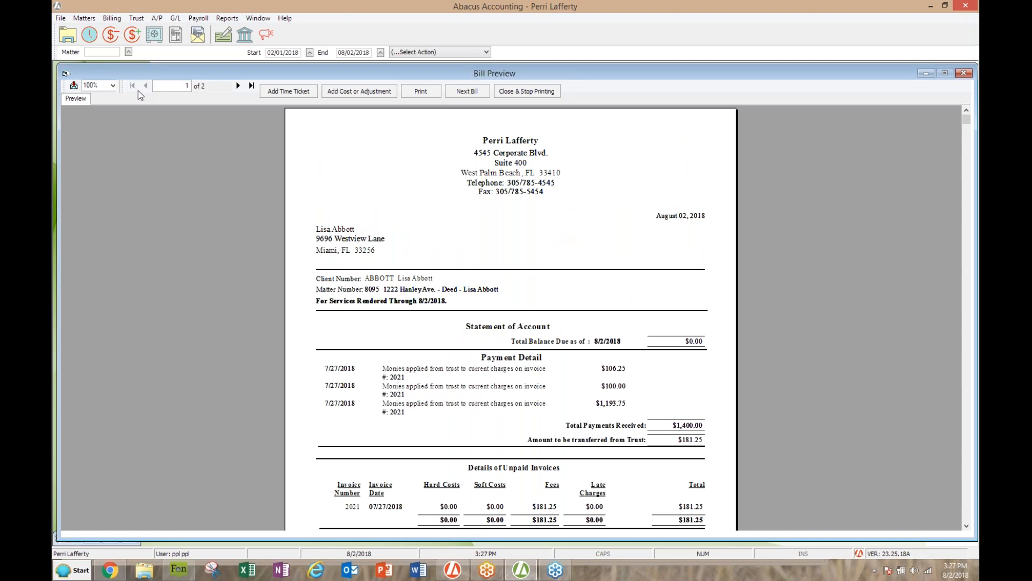
{"action": "double_click", "coordinate": [760, 78]}
{"action": "left_click", "coordinate": [723, 102]}
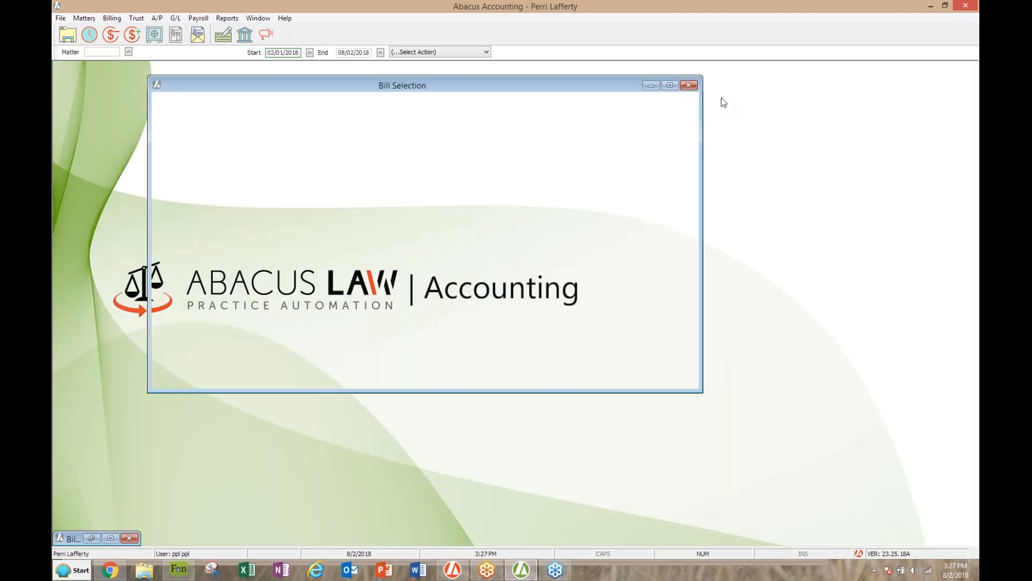
{"action": "left_click", "coordinate": [574, 303]}
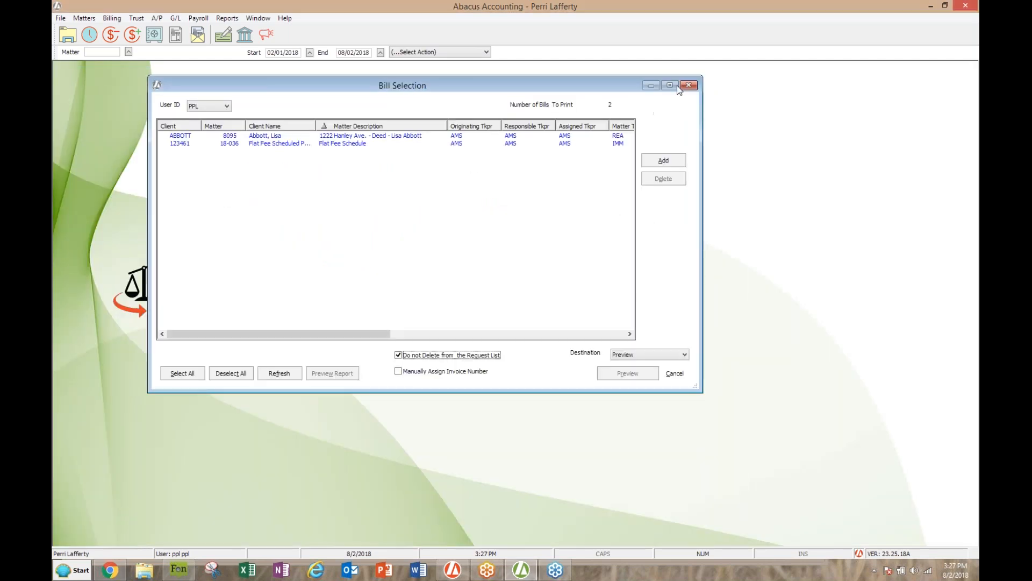
{"action": "left_click", "coordinate": [689, 85]}
Post the Hanley Ave. deed matter's bill from the bills waiting to be posted, accepting the posting date reminder.
{"action": "left_click", "coordinate": [113, 18]}
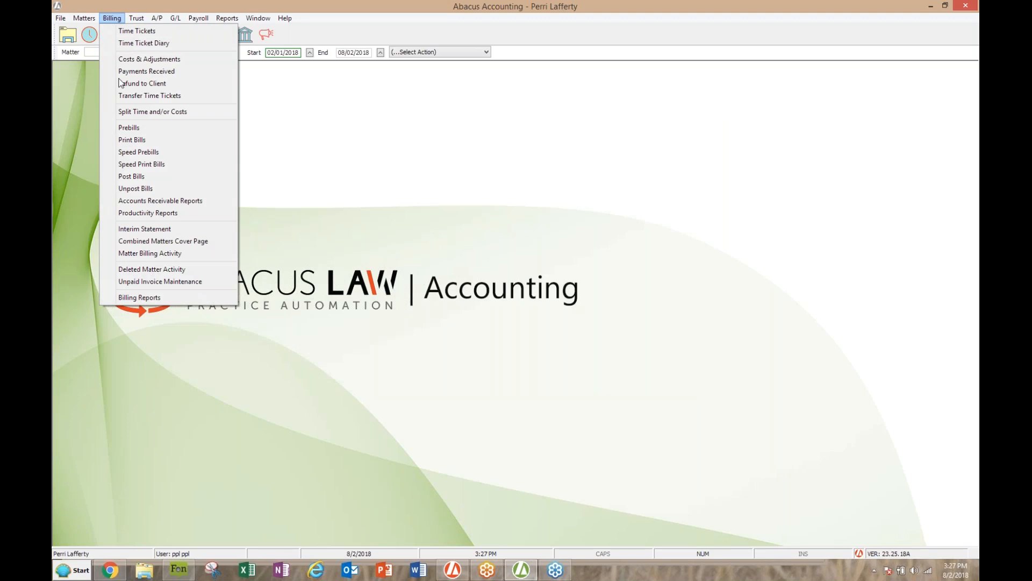
{"action": "left_click", "coordinate": [131, 176]}
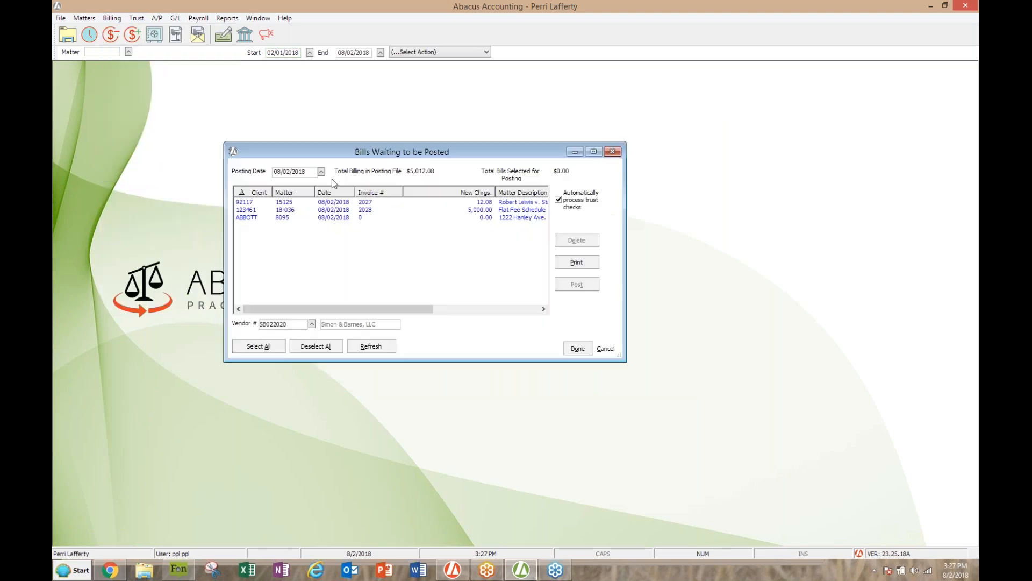
{"action": "left_click", "coordinate": [486, 217]}
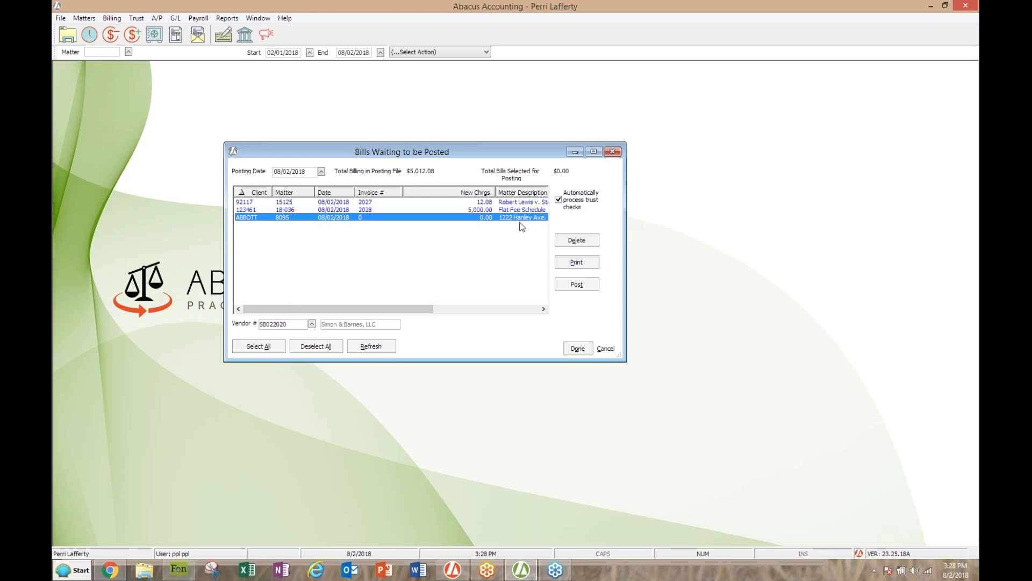
{"action": "left_click", "coordinate": [570, 283]}
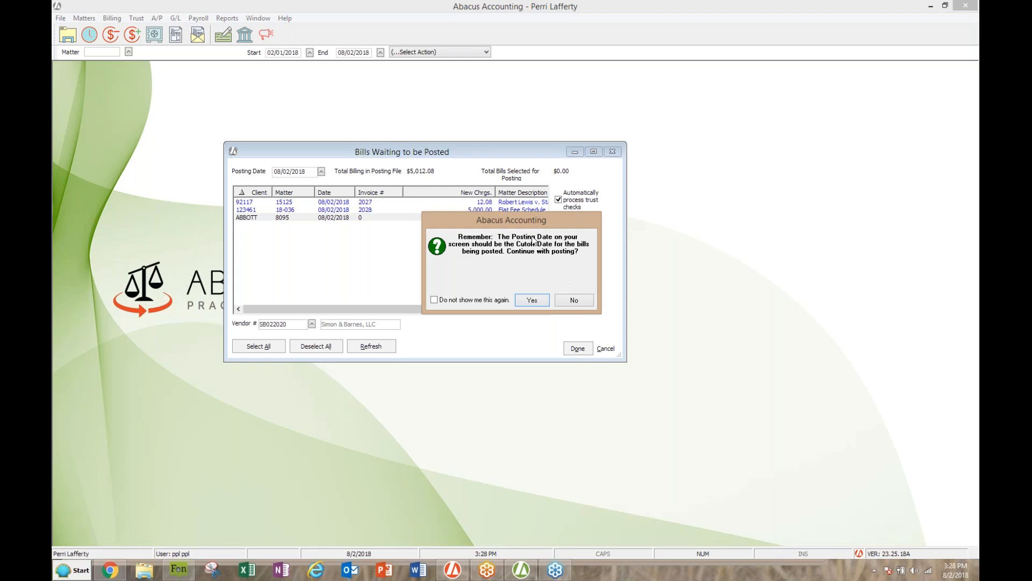
{"action": "left_click", "coordinate": [539, 300]}
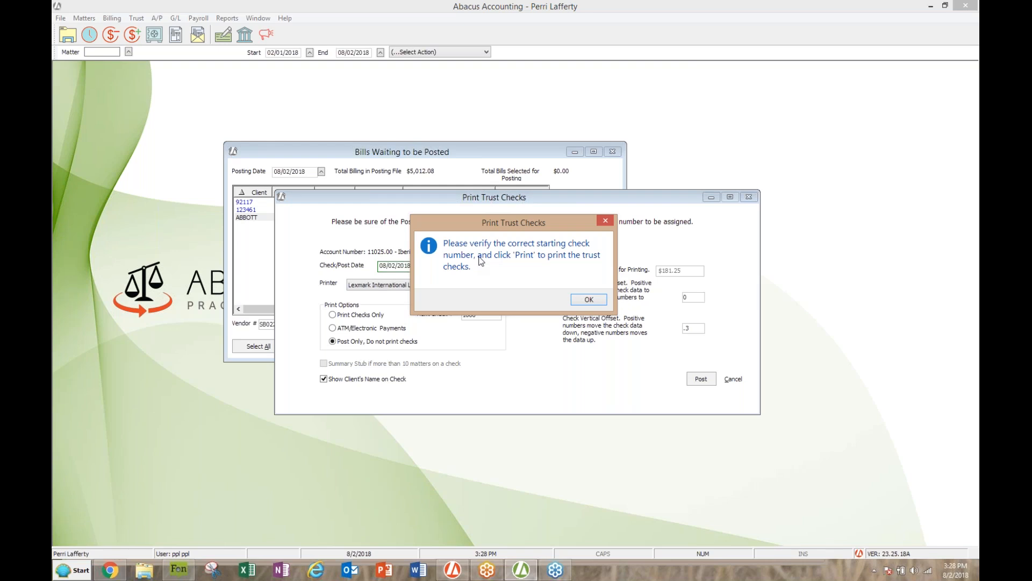
Process the trust check for the posted bill as an ATM/electronic payment and close the bill posting window.
{"action": "left_click", "coordinate": [589, 299]}
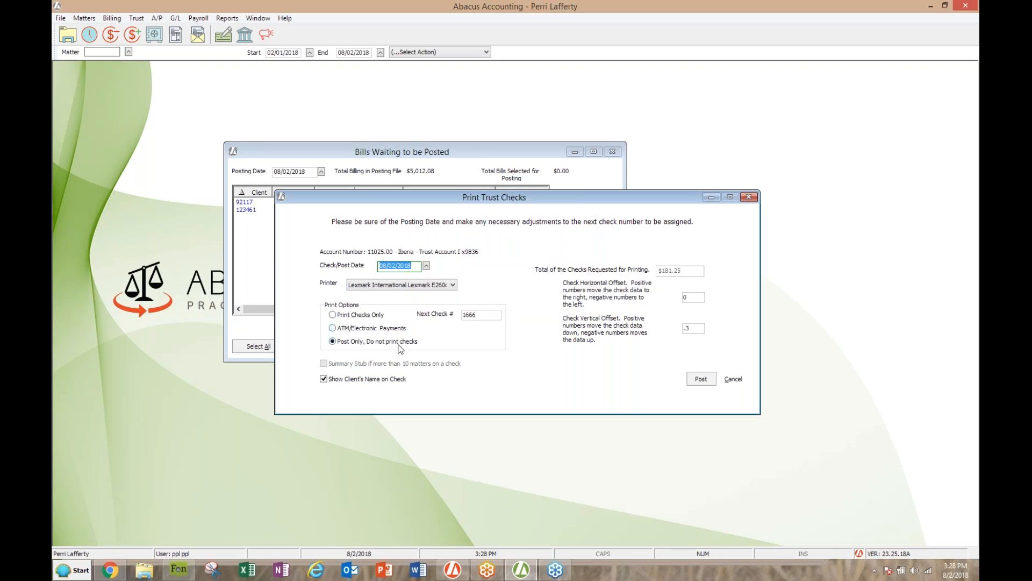
{"action": "left_click", "coordinate": [333, 328]}
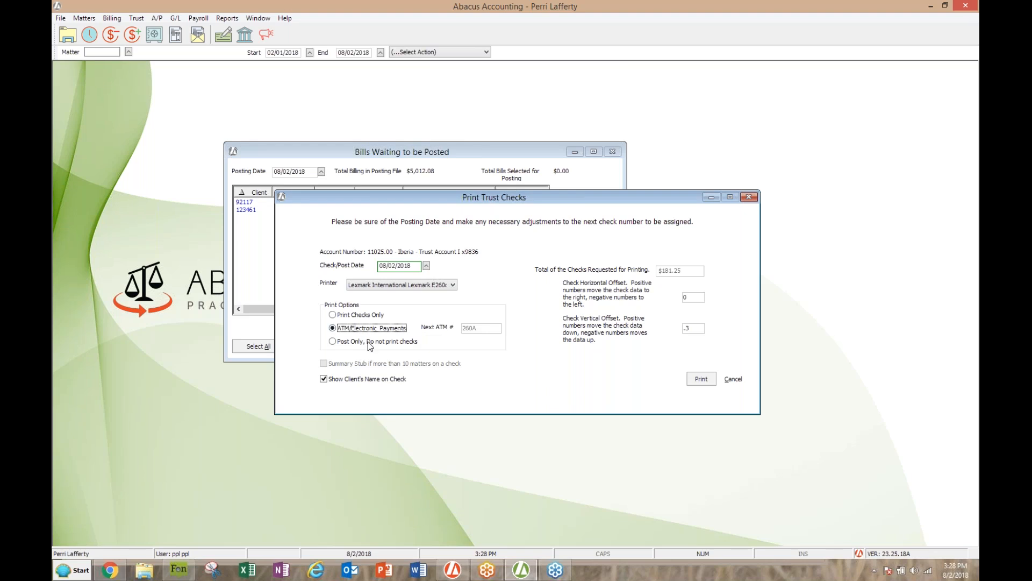
{"action": "left_click", "coordinate": [696, 379]}
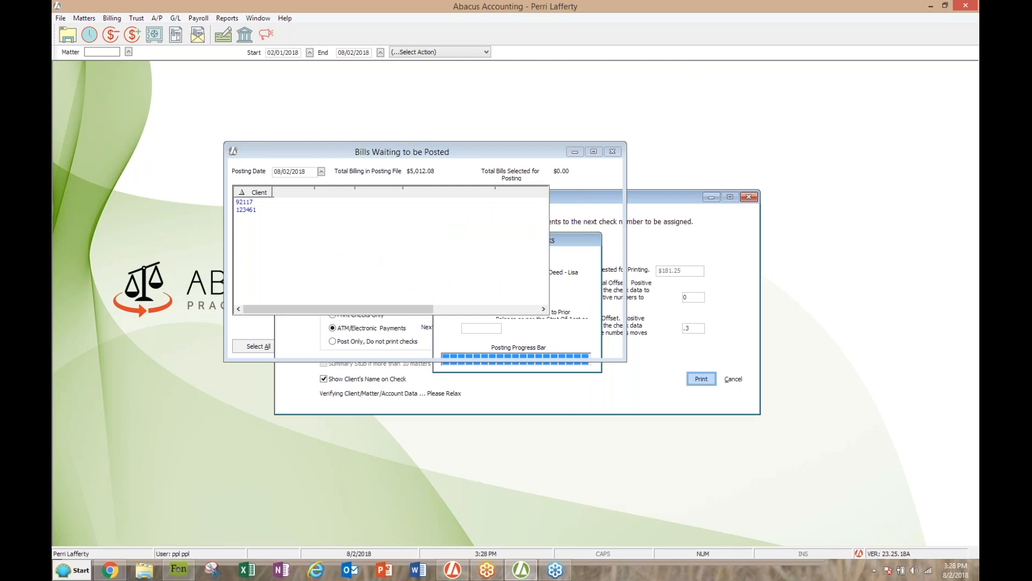
{"action": "left_click", "coordinate": [613, 151]}
Open the client payments received, review the payment transferred from trust for the deed matter, and close the window.
{"action": "left_click", "coordinate": [110, 19]}
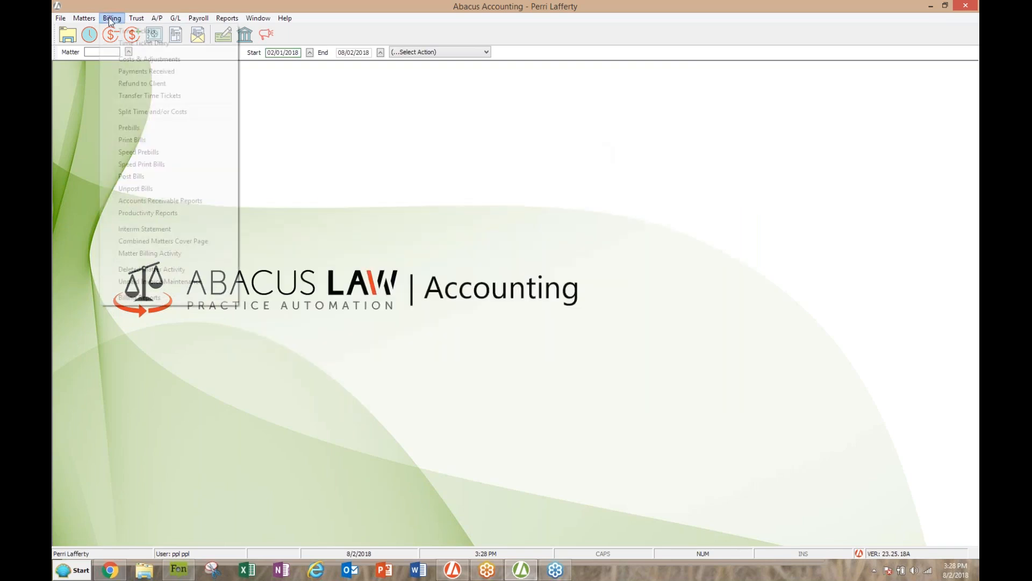
{"action": "left_click", "coordinate": [147, 71]}
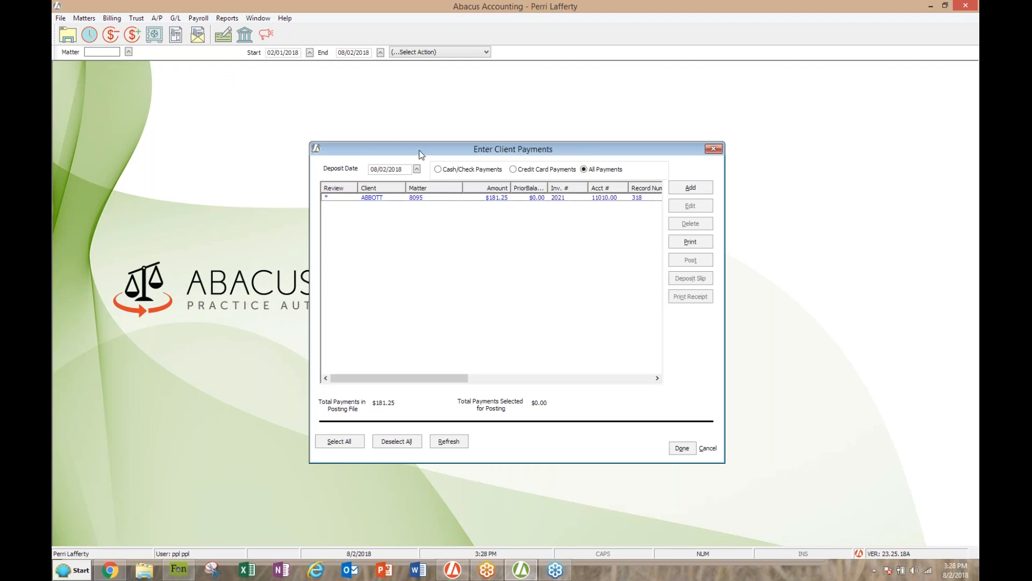
{"action": "left_click", "coordinate": [431, 196]}
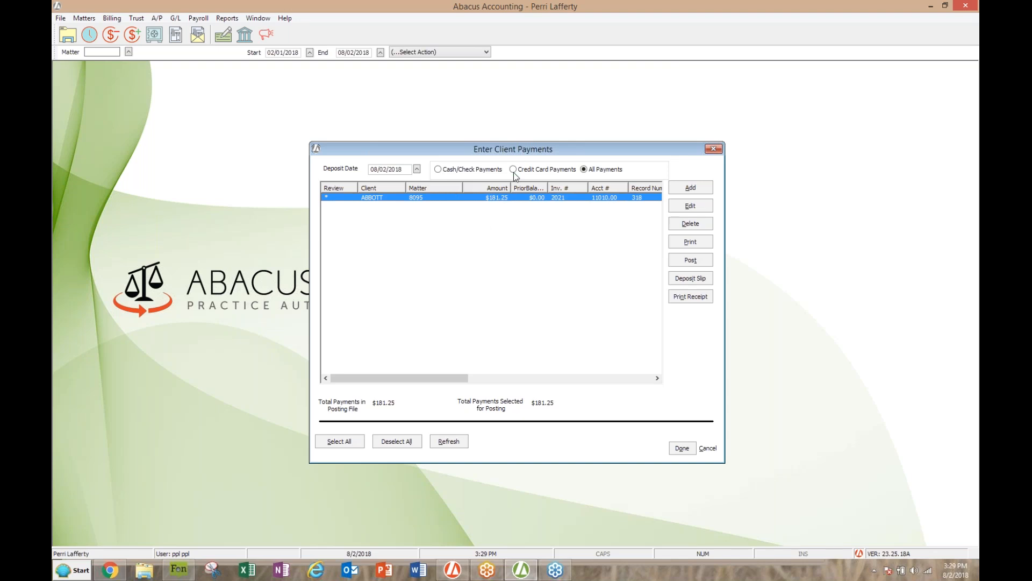
{"action": "left_click", "coordinate": [713, 149]}
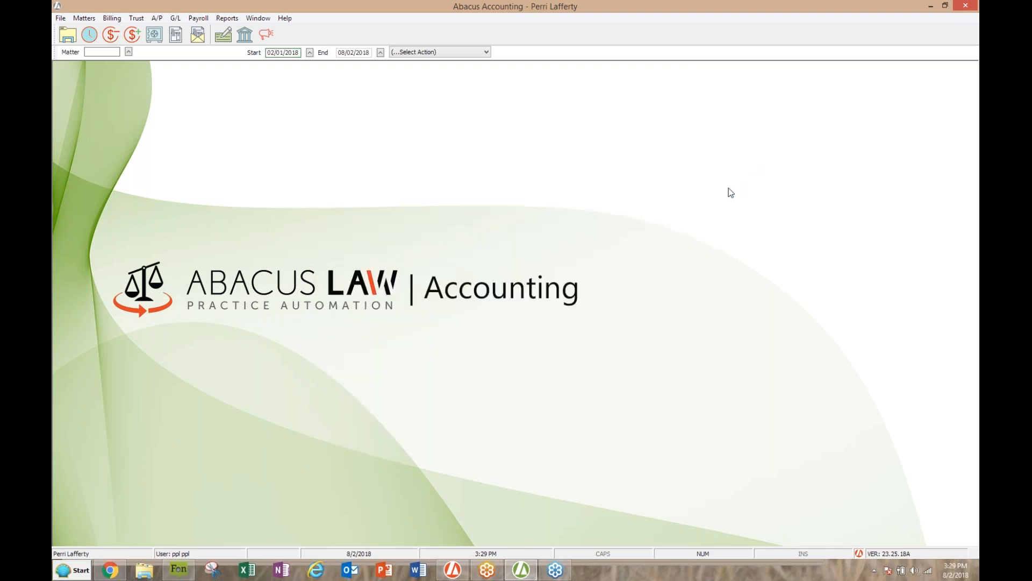